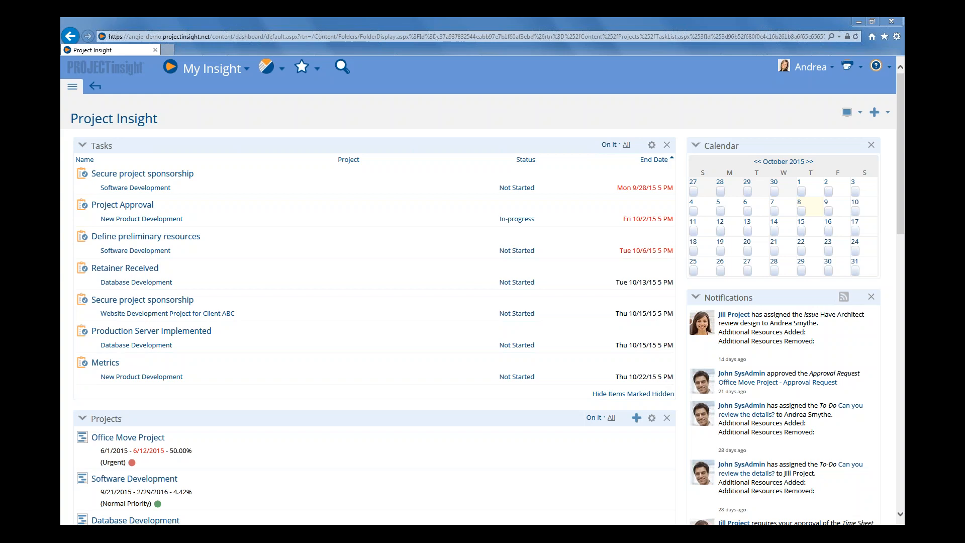
Open the project settings under Administration, review the enabled budget and proposed-hours options, and save the settings
{"action": "left_click", "coordinate": [72, 90]}
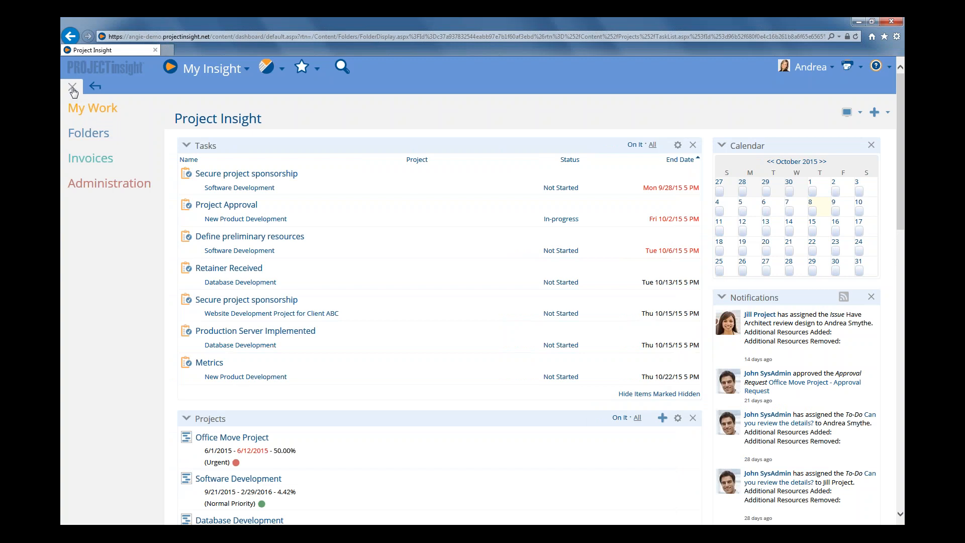
{"action": "left_click", "coordinate": [96, 185]}
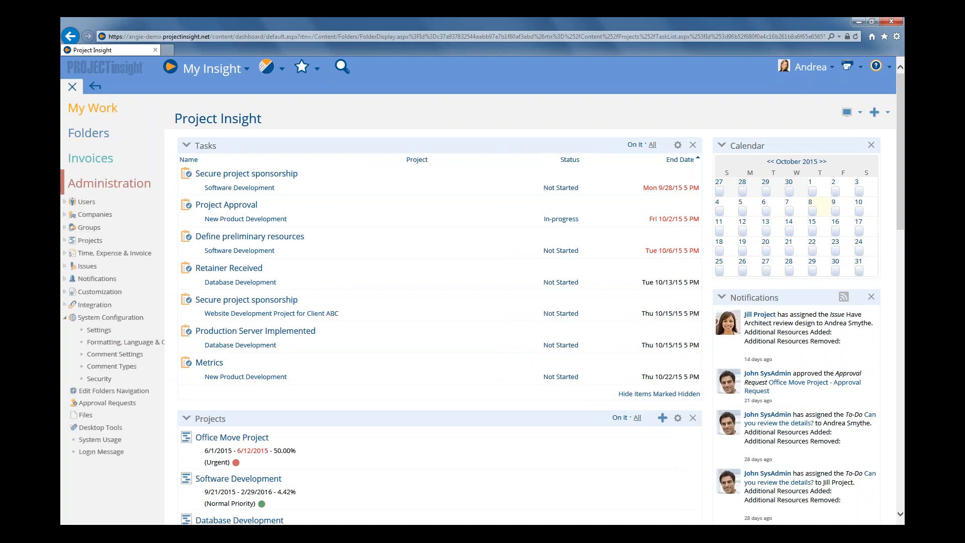
{"action": "left_click", "coordinate": [86, 243]}
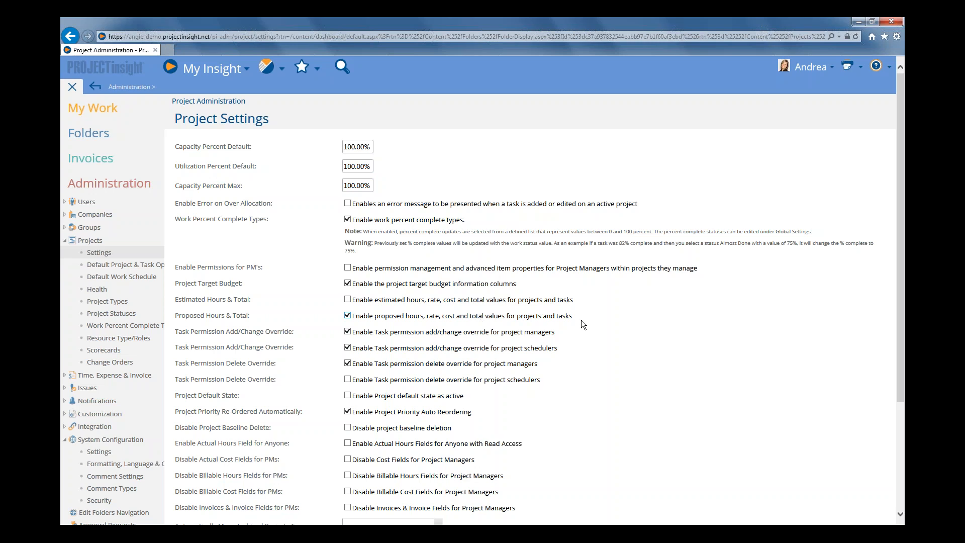
{"action": "scroll", "coordinate": [581, 320], "scroll_direction": "down", "scroll_amount": 3}
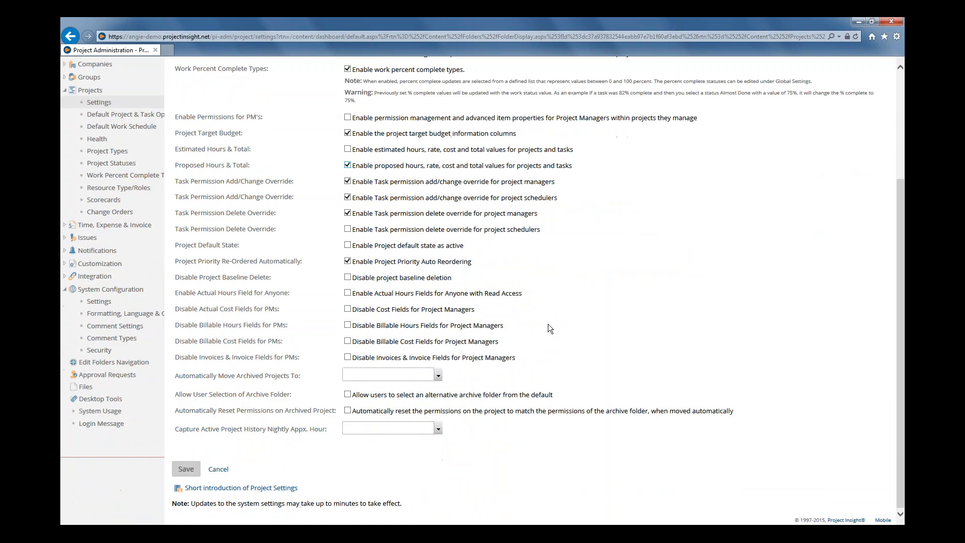
{"action": "left_click", "coordinate": [191, 472]}
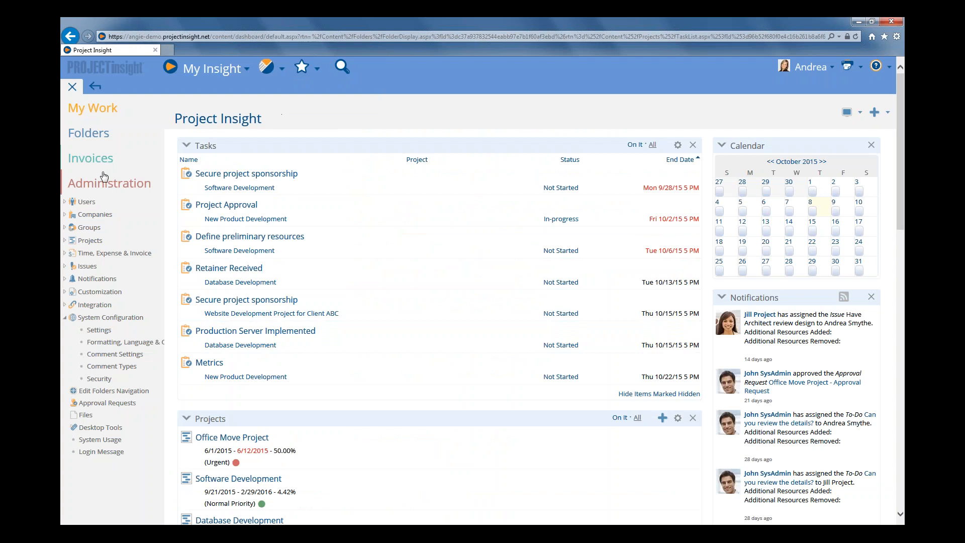
Start adding a new project in the Projects folder and collapse the side navigation
{"action": "left_click", "coordinate": [91, 188]}
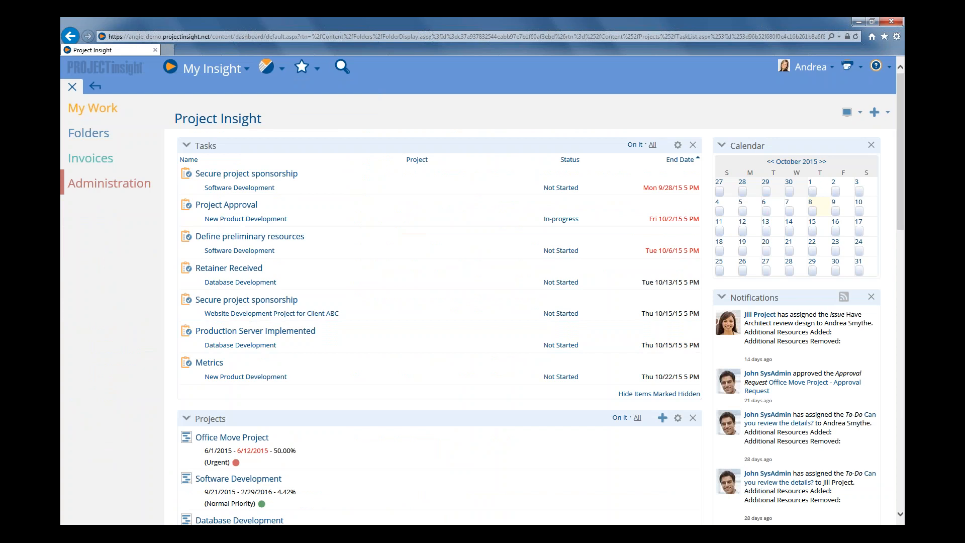
{"action": "left_click", "coordinate": [88, 133]}
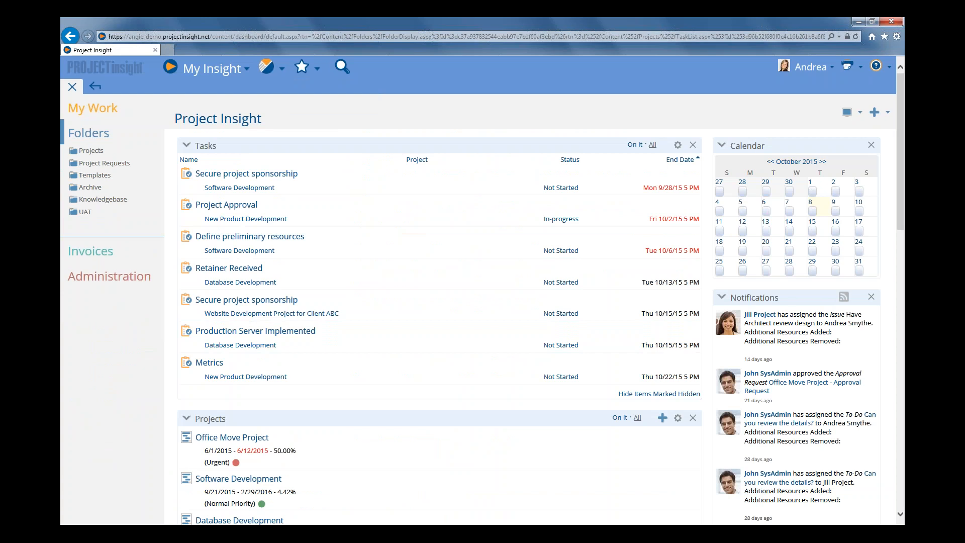
{"action": "left_click", "coordinate": [90, 150]}
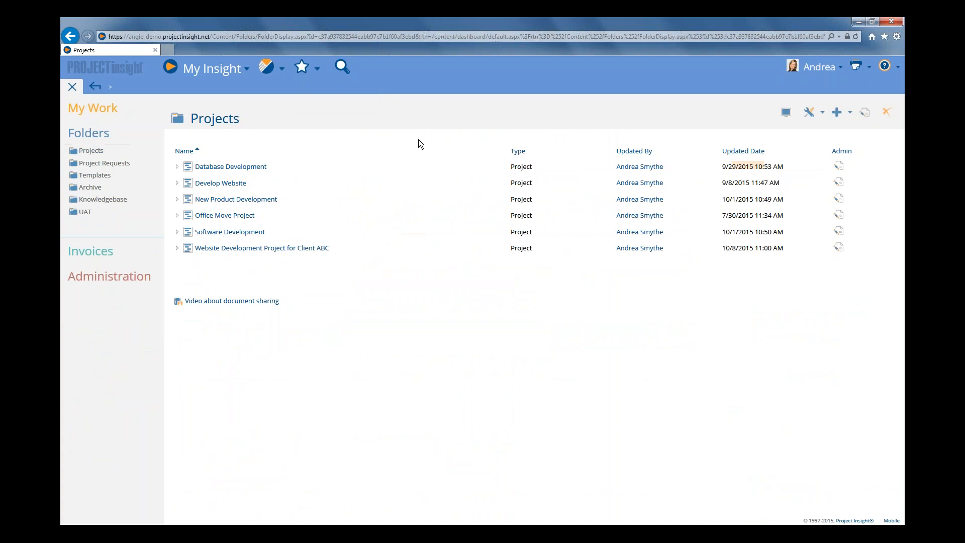
{"action": "left_click", "coordinate": [837, 114]}
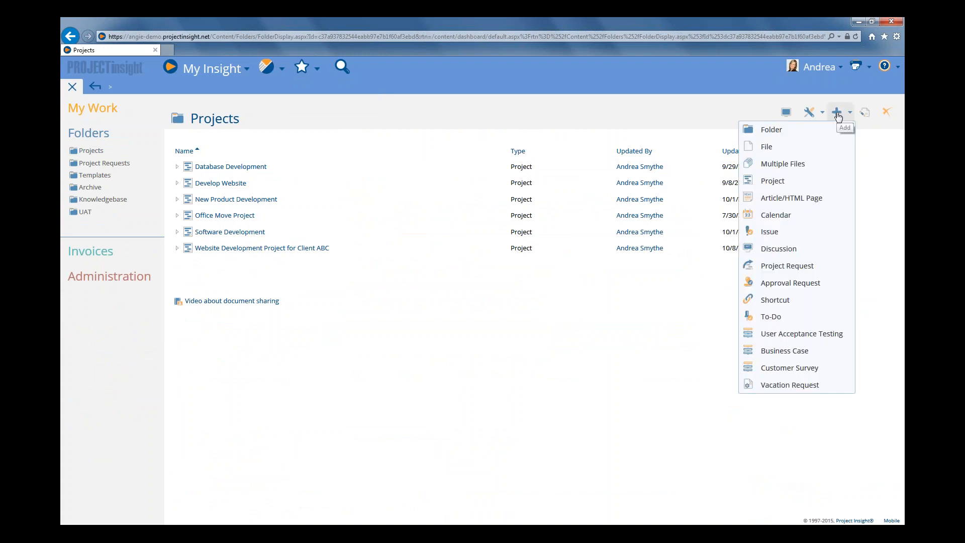
{"action": "left_click", "coordinate": [777, 182]}
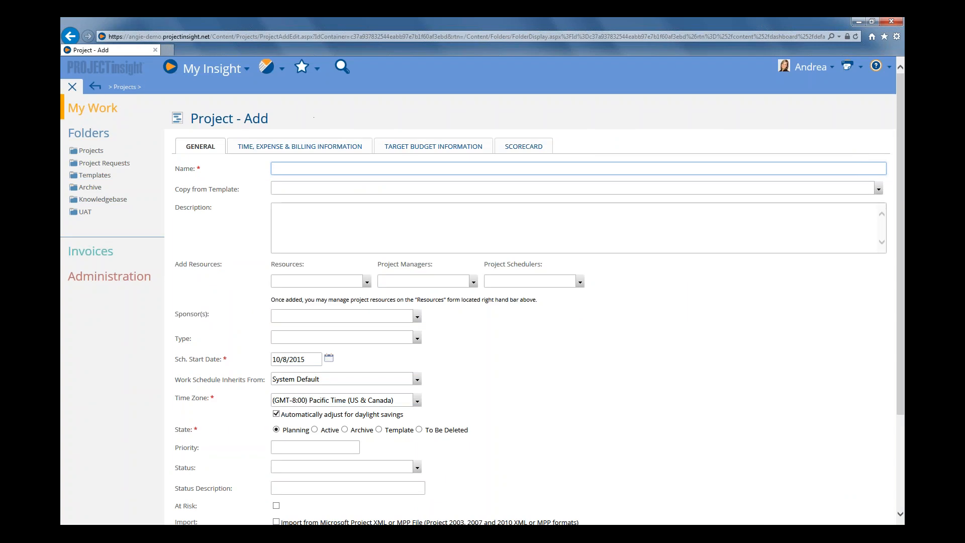
{"action": "left_click", "coordinate": [71, 88]}
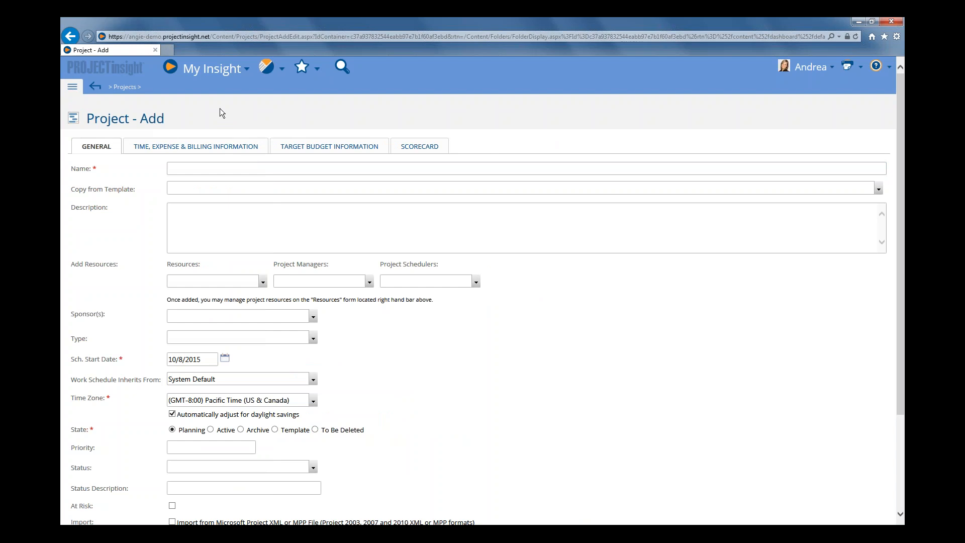
Name the project "Software Development Project for Customer ABC" and copy it from the Software Development template
{"action": "left_click", "coordinate": [206, 169]}
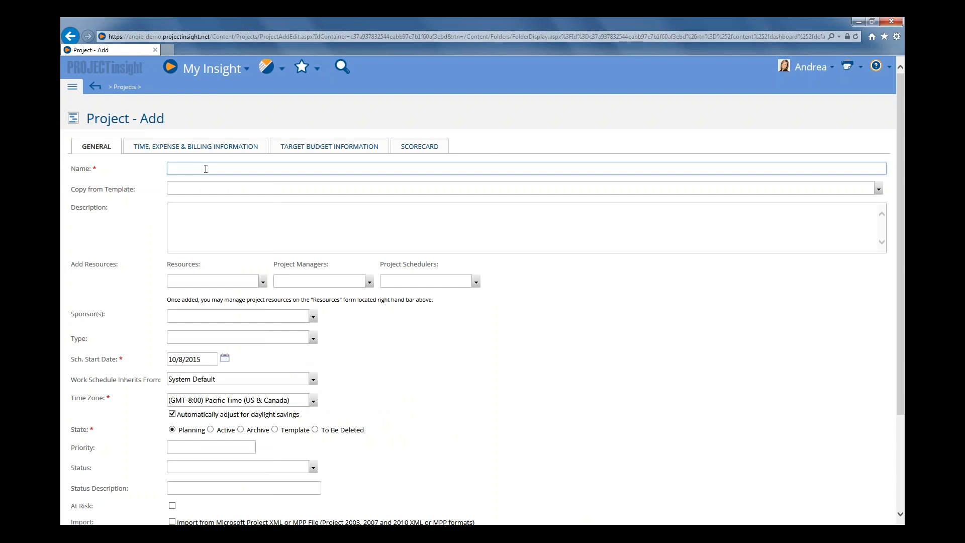
{"action": "type", "text": "Software Development Project for Customer ABC"}
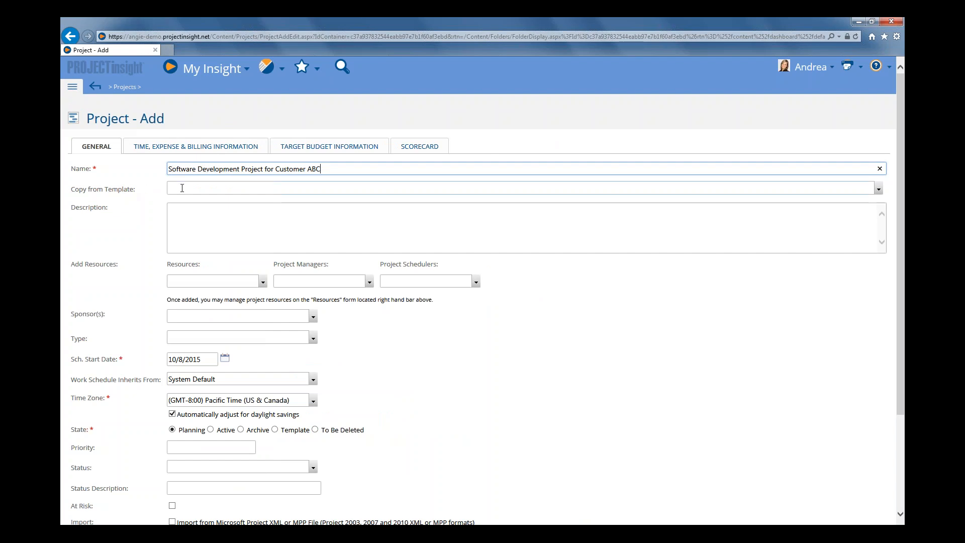
{"action": "left_click", "coordinate": [182, 188]}
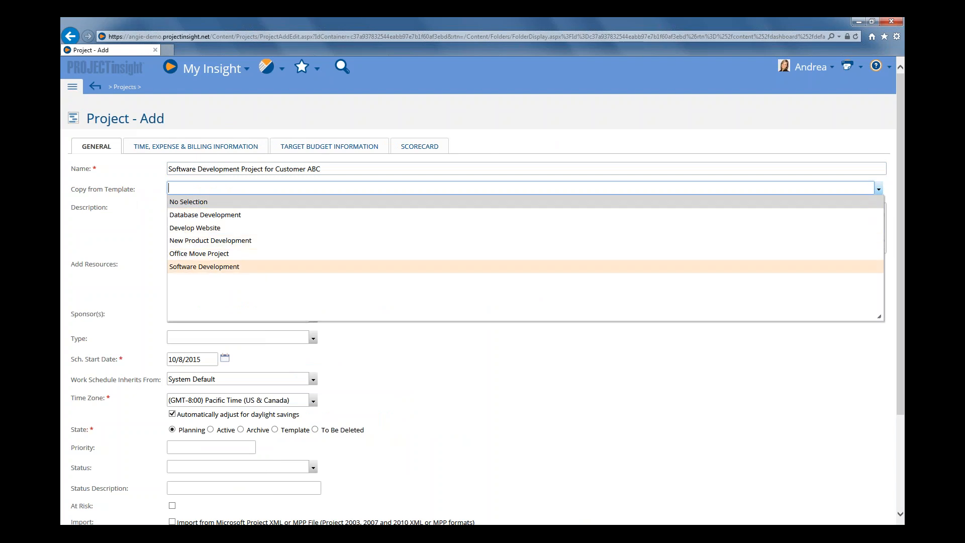
{"action": "left_click", "coordinate": [228, 268]}
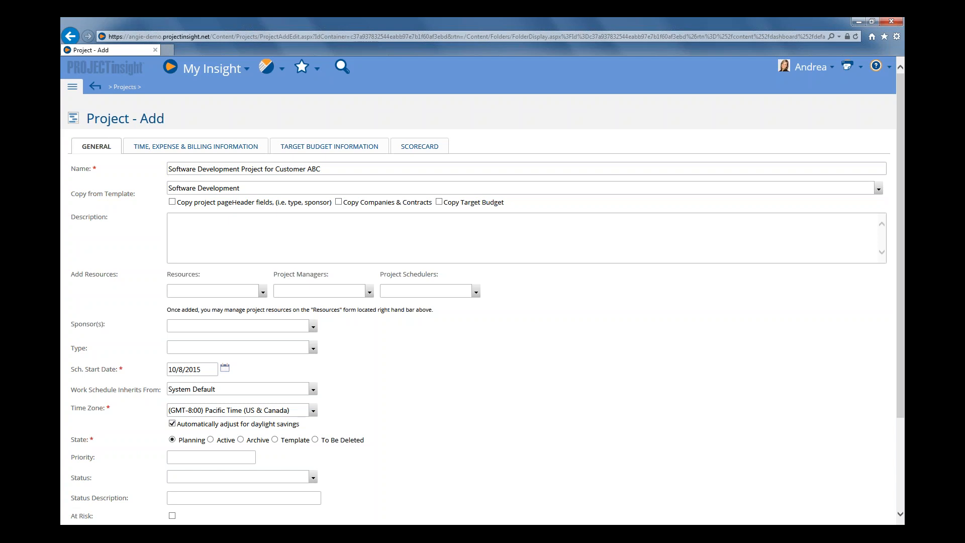
Set the new project's state to Active and save the project
{"action": "scroll", "coordinate": [132, 209], "scroll_direction": "down", "scroll_amount": 2}
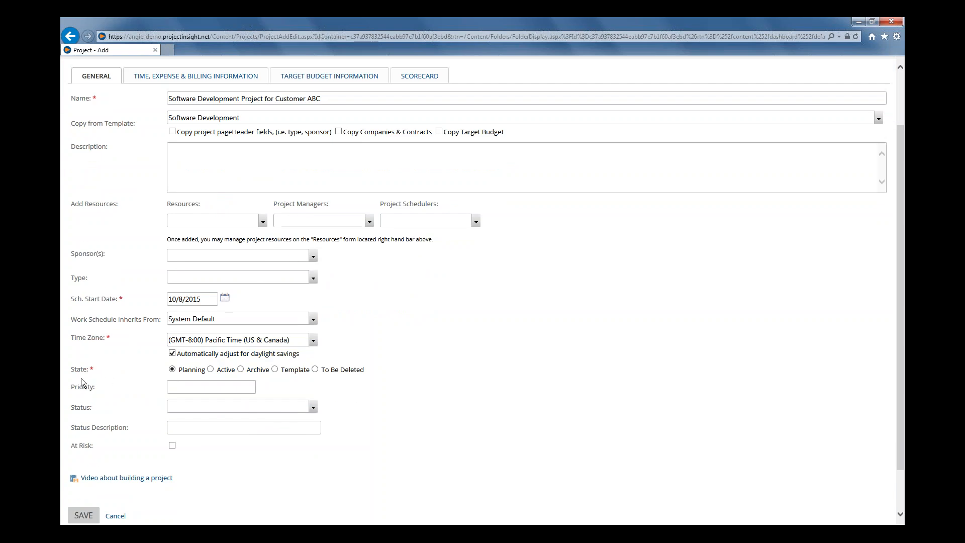
{"action": "left_click", "coordinate": [210, 369]}
{"action": "scroll", "coordinate": [151, 432], "scroll_direction": "down", "scroll_amount": 1}
{"action": "mouse_move", "coordinate": [84, 467]}
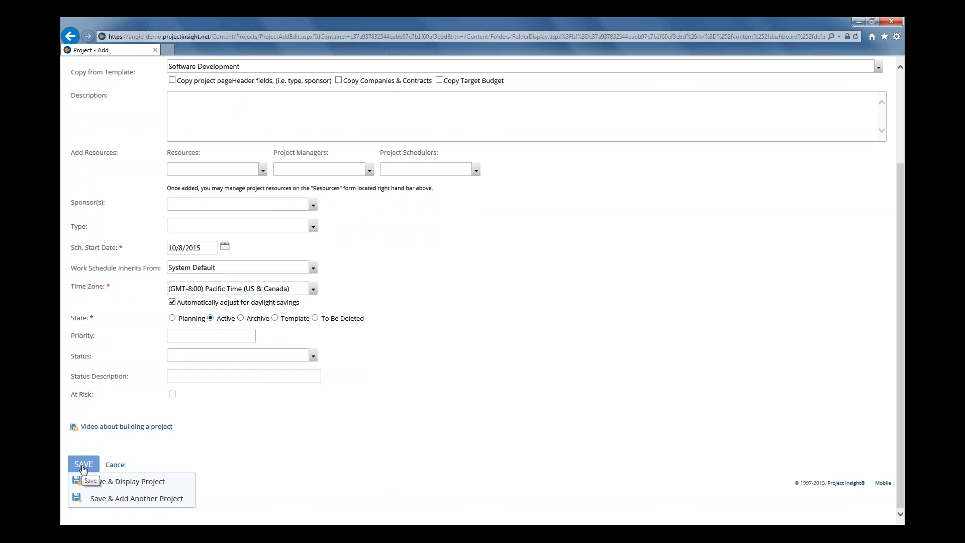
{"action": "left_click", "coordinate": [84, 464]}
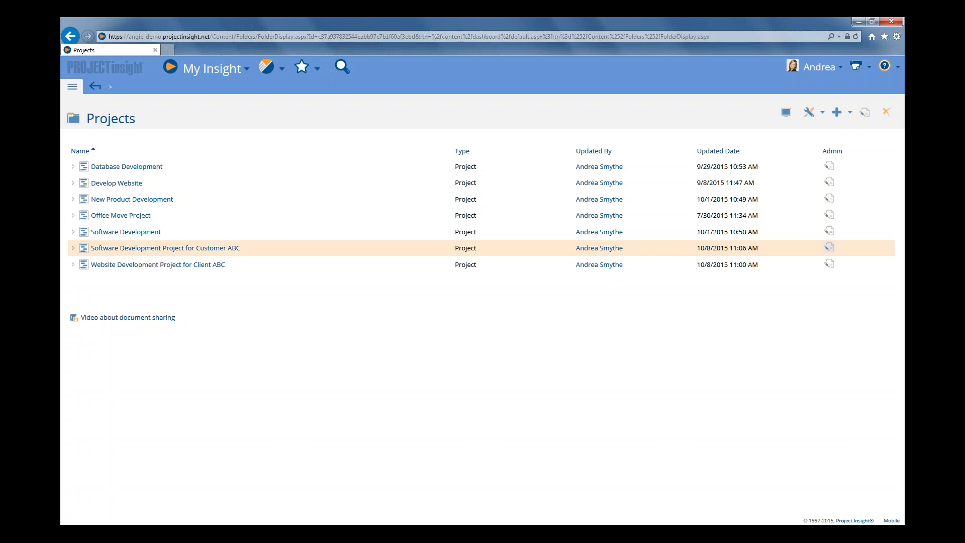
Edit the Customer ABC project's target budget, set the billable total to $100,000.00, then save and display the project
{"action": "left_click", "coordinate": [829, 248]}
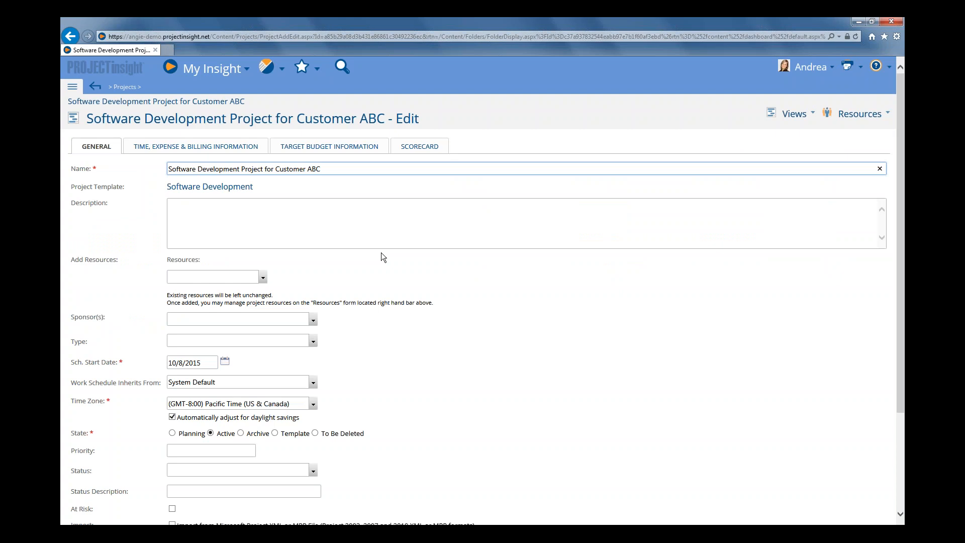
{"action": "left_click", "coordinate": [317, 148]}
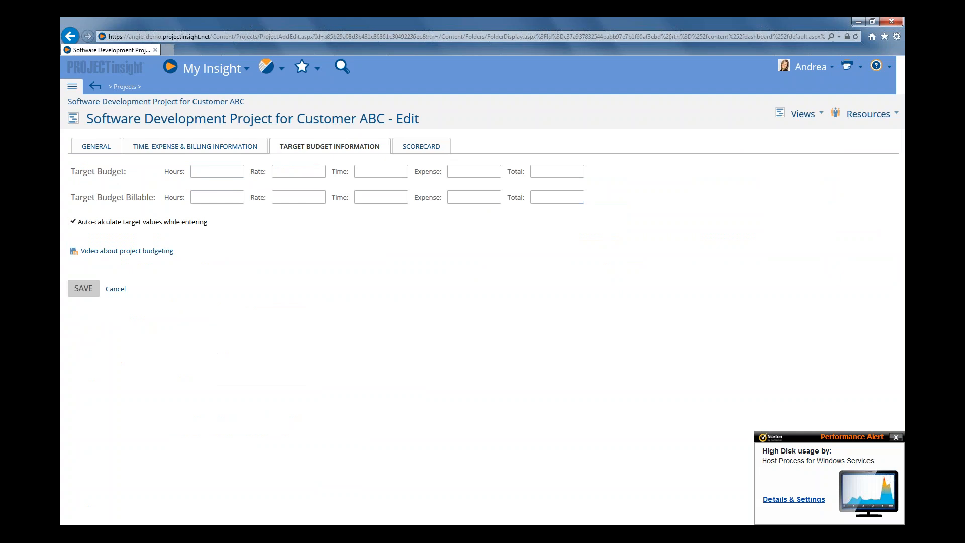
{"action": "left_click", "coordinate": [559, 201]}
{"action": "left_click", "coordinate": [899, 439]}
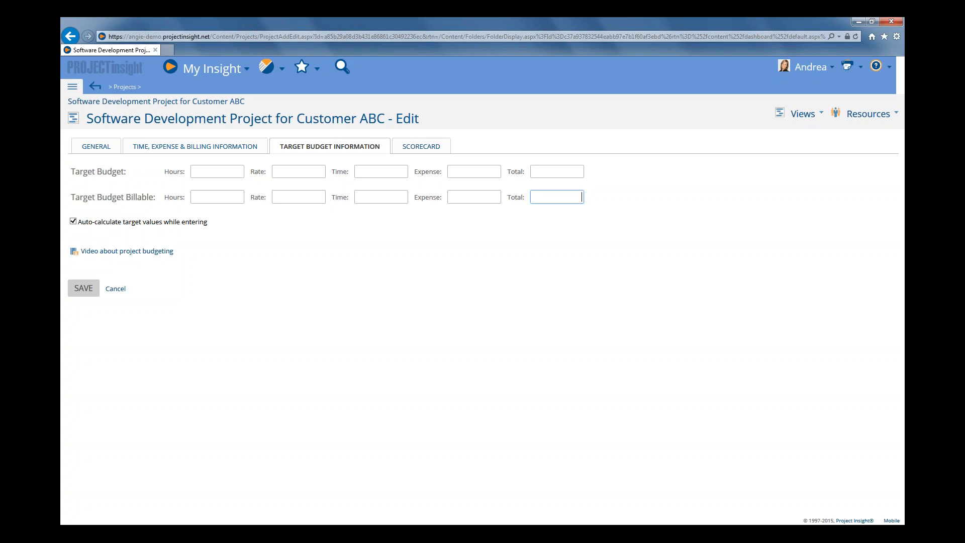
{"action": "type", "text": "100000"}
{"action": "left_click", "coordinate": [570, 171]}
{"action": "left_click", "coordinate": [536, 201]}
{"action": "mouse_move", "coordinate": [88, 294]}
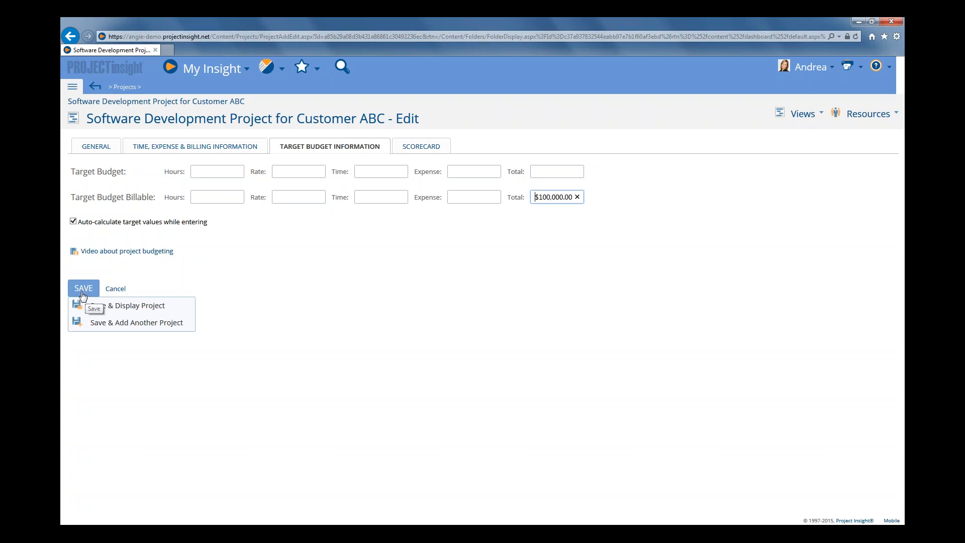
{"action": "left_click", "coordinate": [135, 311]}
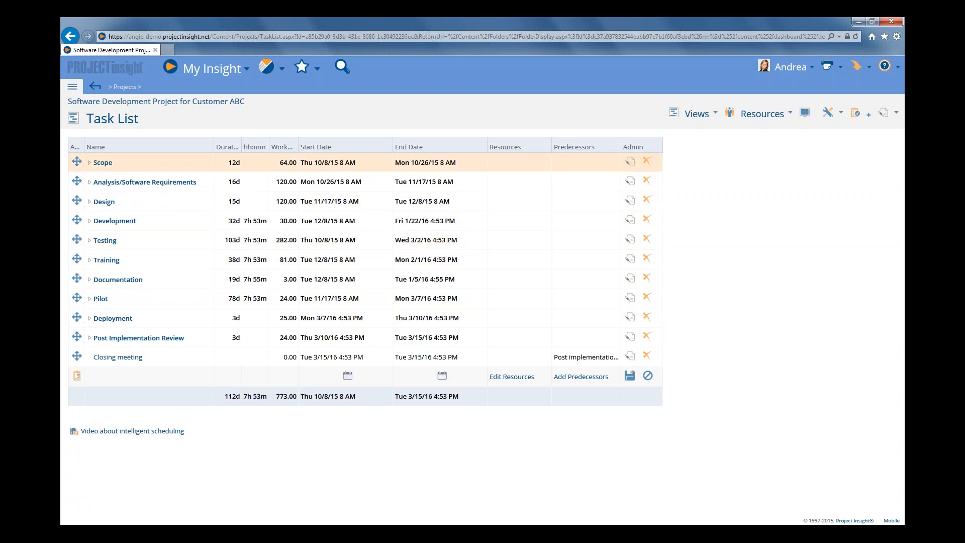
Expand the Scope summary task and widen the Work Hours column to show its full heading
{"action": "left_click", "coordinate": [90, 165]}
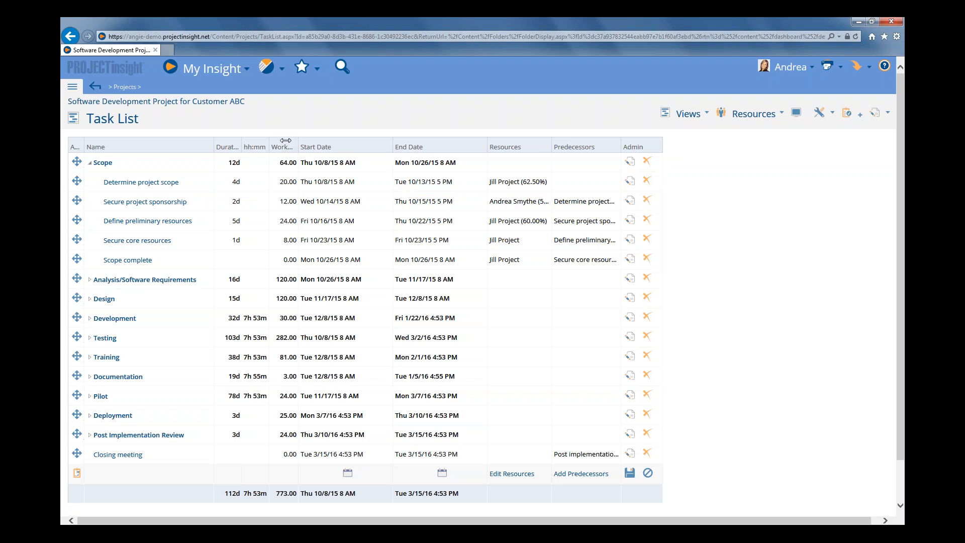
{"action": "left_click_drag", "start_coordinate": [285, 141], "coordinate": [286, 141]}
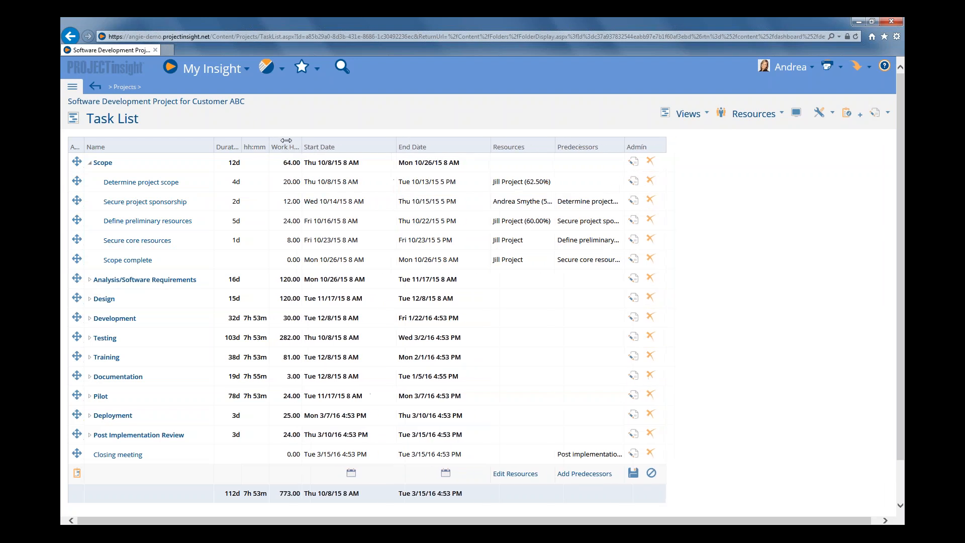
{"action": "double_click", "coordinate": [286, 140]}
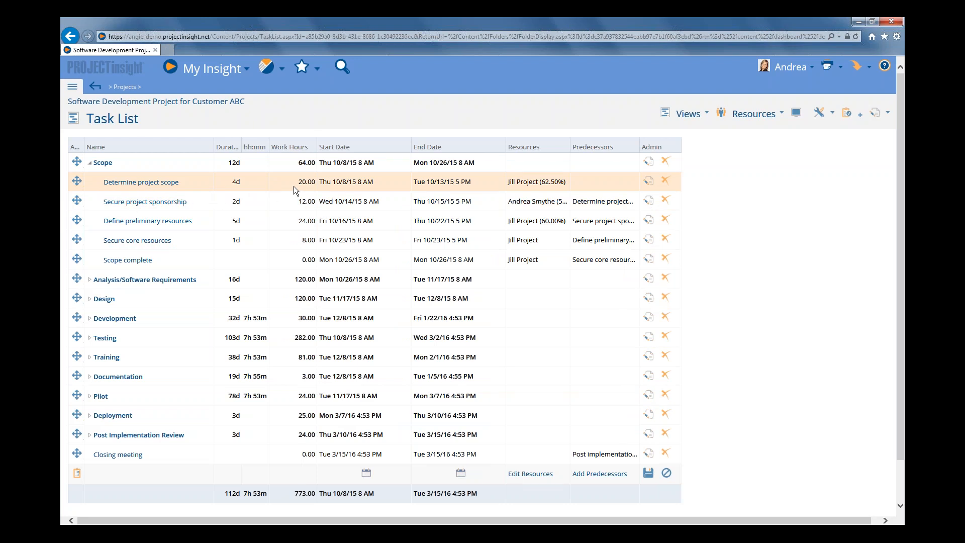
Examine the resource assignment details and rates for the Determine project scope task, then close them
{"action": "left_click", "coordinate": [539, 184]}
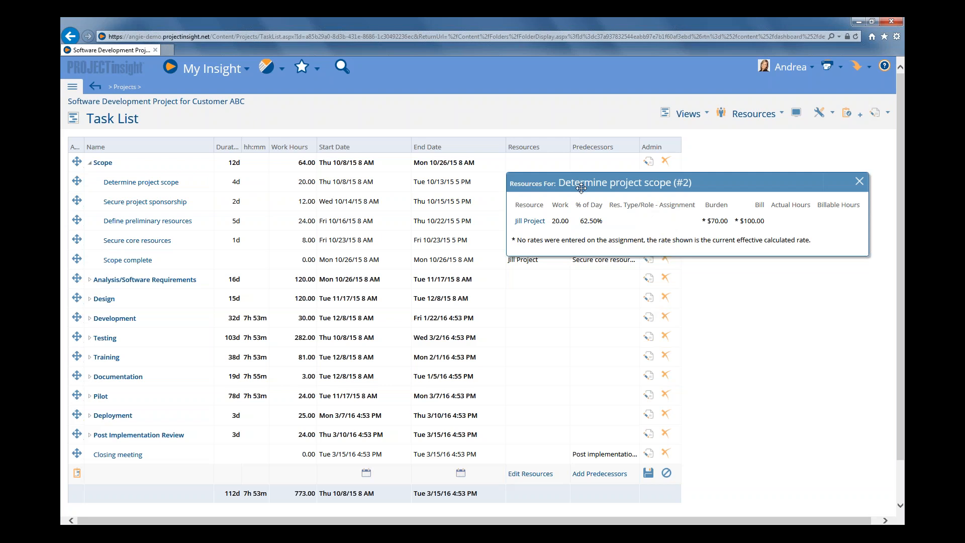
{"action": "left_click_drag", "start_coordinate": [581, 187], "coordinate": [406, 224]}
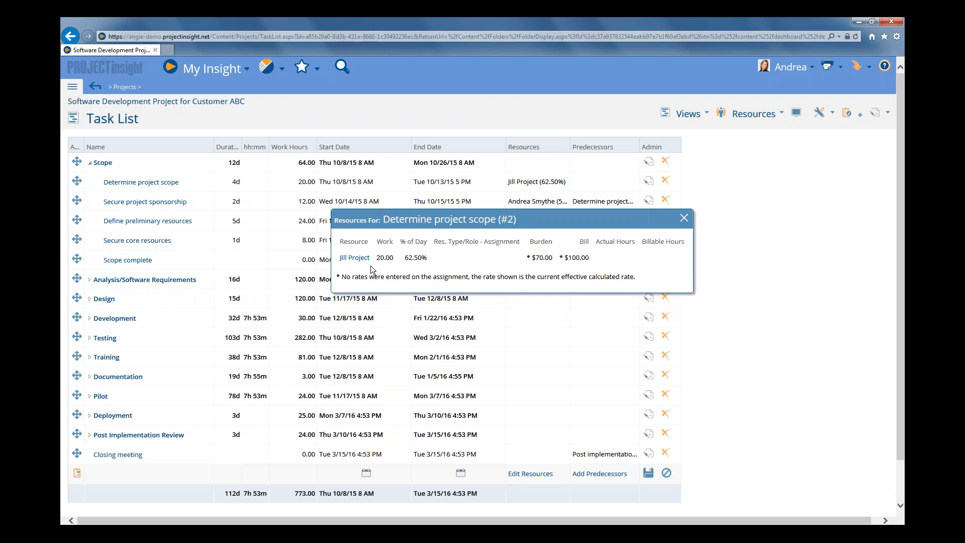
{"action": "left_click", "coordinate": [684, 218]}
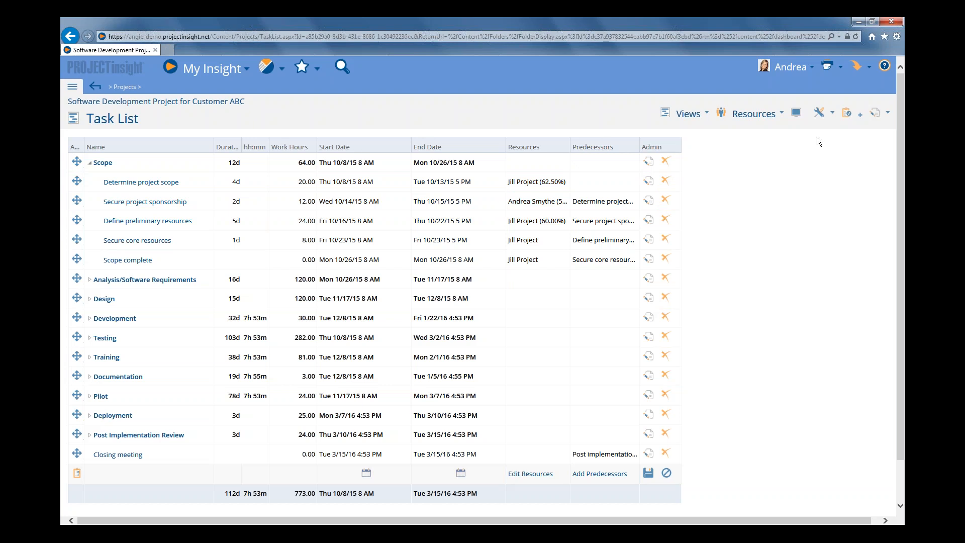
Remove the Duration, Start Date, End Date and Predecessors columns from the task list's selected columns in the display options
{"action": "left_click", "coordinate": [797, 114]}
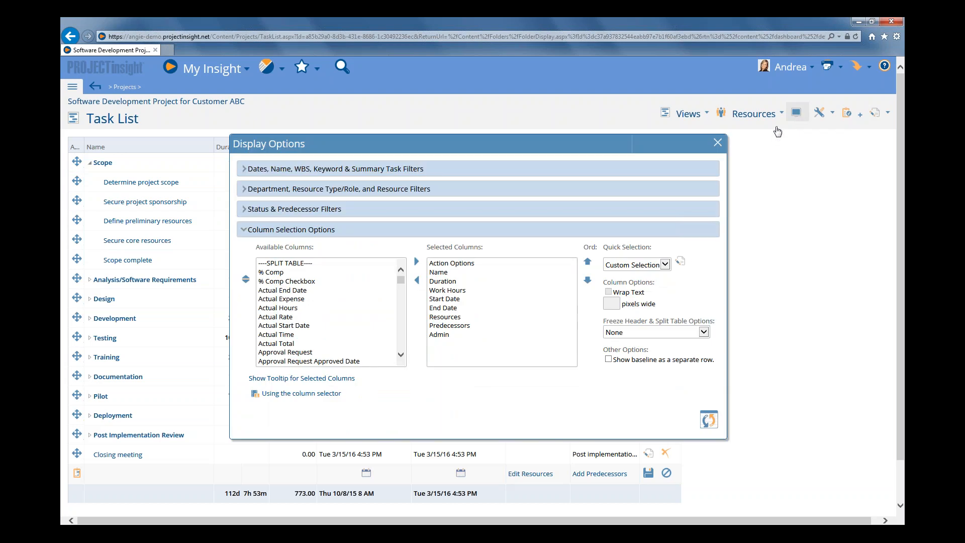
{"action": "left_click", "coordinate": [317, 231]}
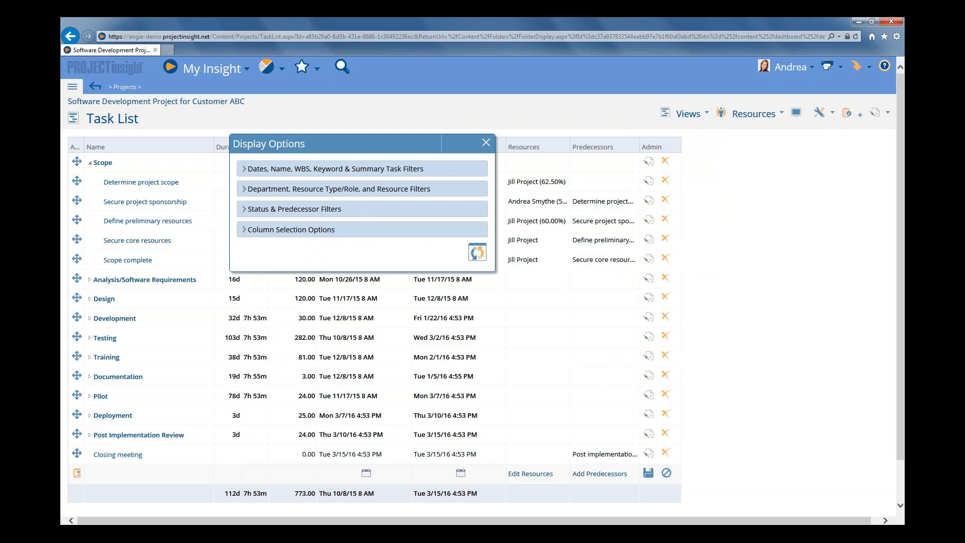
{"action": "left_click", "coordinate": [318, 231]}
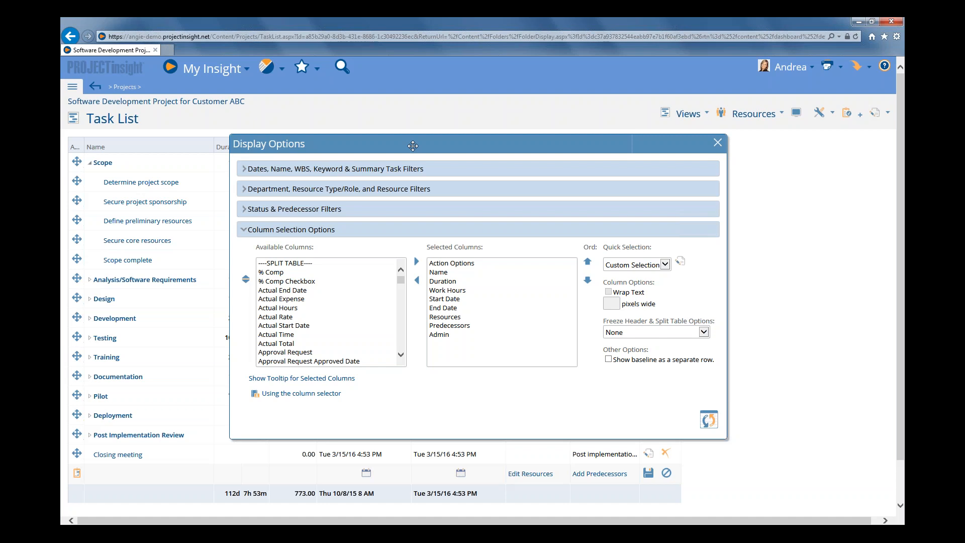
{"action": "left_click_drag", "start_coordinate": [413, 145], "coordinate": [375, 214]}
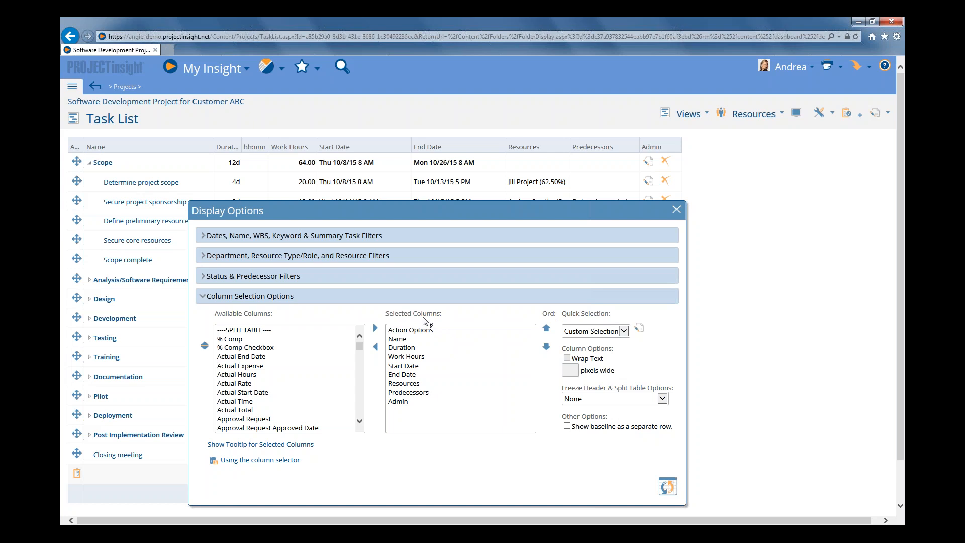
{"action": "double_click", "coordinate": [405, 348]}
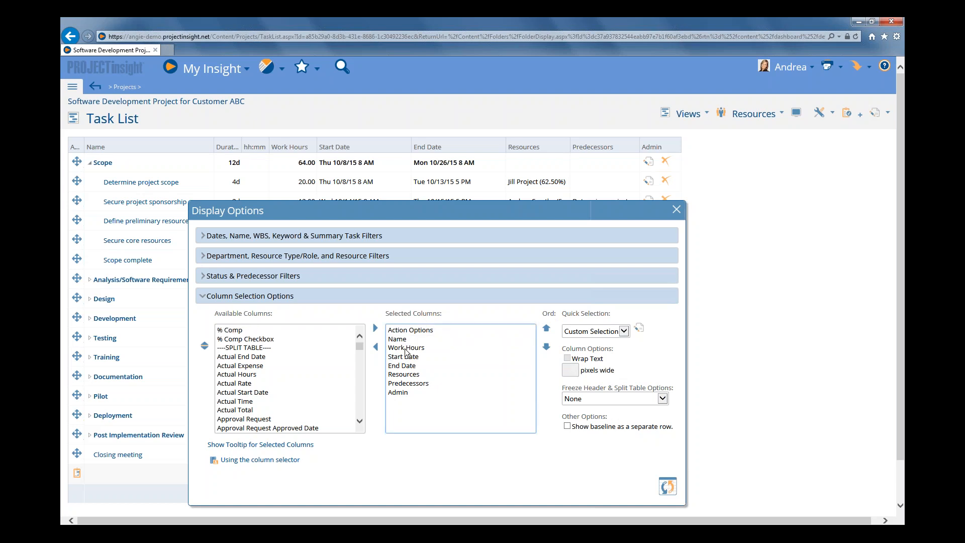
{"action": "double_click", "coordinate": [403, 357]}
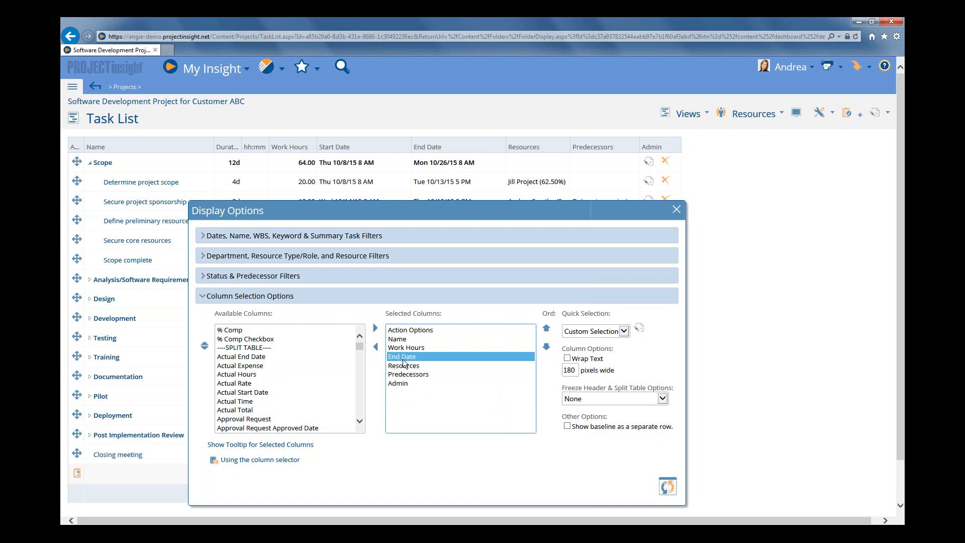
{"action": "double_click", "coordinate": [403, 357]}
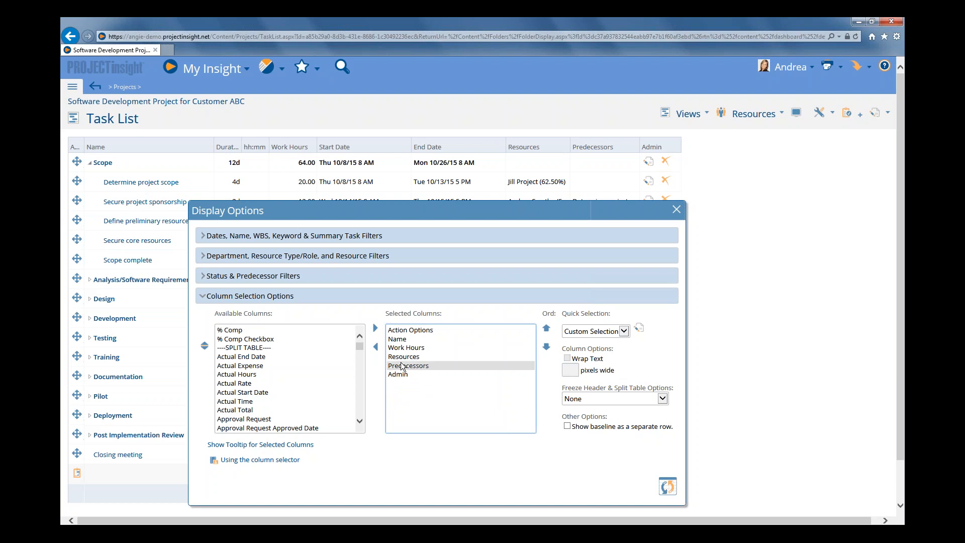
{"action": "double_click", "coordinate": [403, 366]}
Add the Work Billable Rate, Work Billable Time, Work Billable Expense and Work Billable Total columns ahead of the Resources column
{"action": "left_click", "coordinate": [404, 356]}
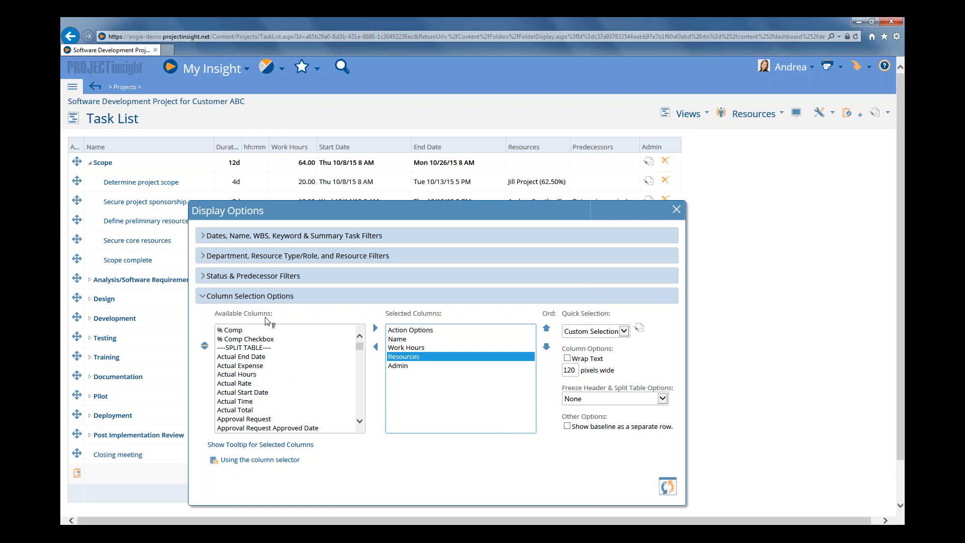
{"action": "left_click", "coordinate": [240, 339]}
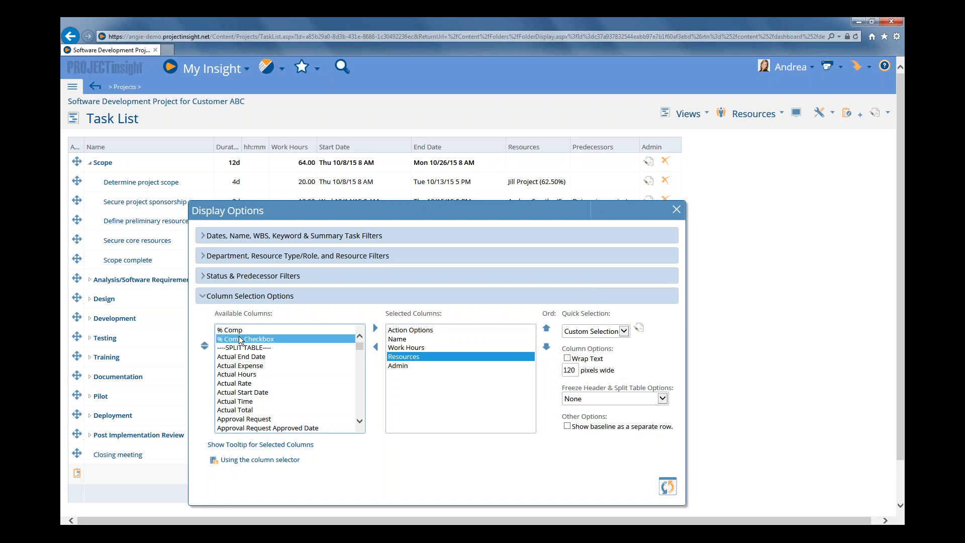
{"action": "key", "text": "w"}
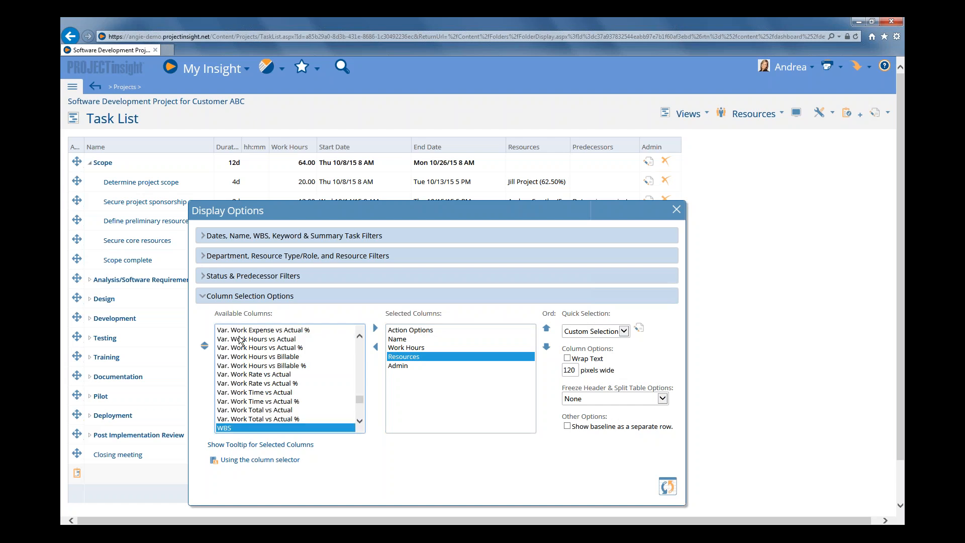
{"action": "scroll", "coordinate": [239, 339], "scroll_direction": "down", "scroll_amount": 1}
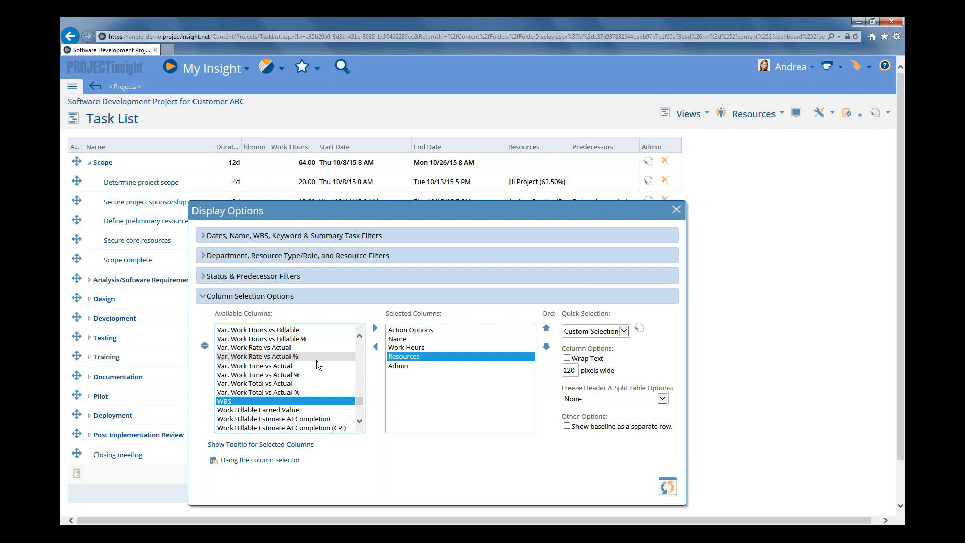
{"action": "scroll", "coordinate": [316, 361], "scroll_direction": "down", "scroll_amount": 1}
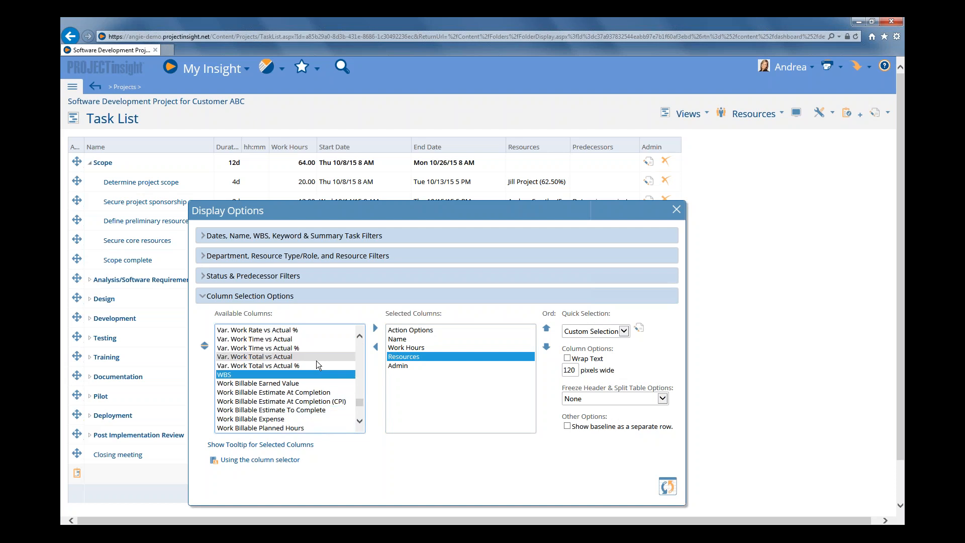
{"action": "scroll", "coordinate": [316, 360], "scroll_direction": "down", "scroll_amount": 2}
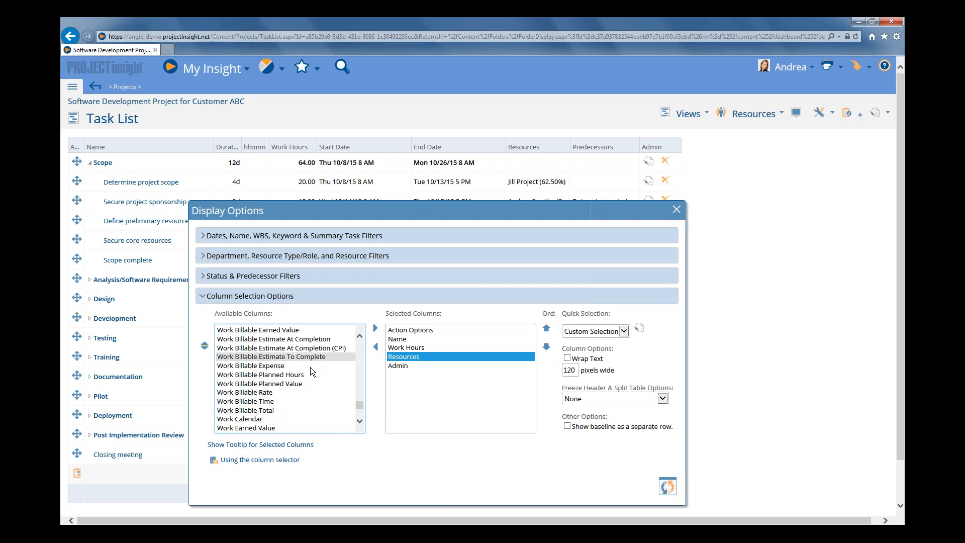
{"action": "left_click", "coordinate": [265, 392]}
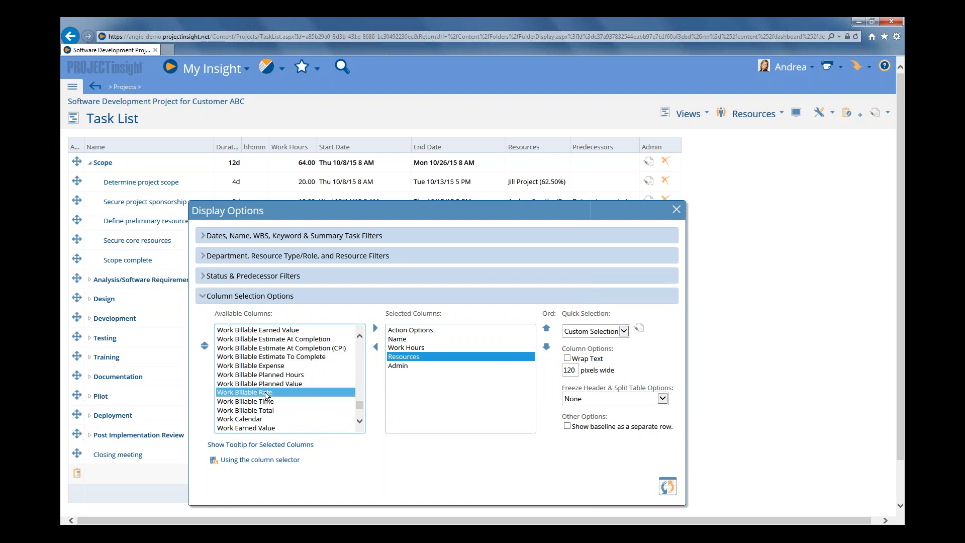
{"action": "double_click", "coordinate": [265, 392]}
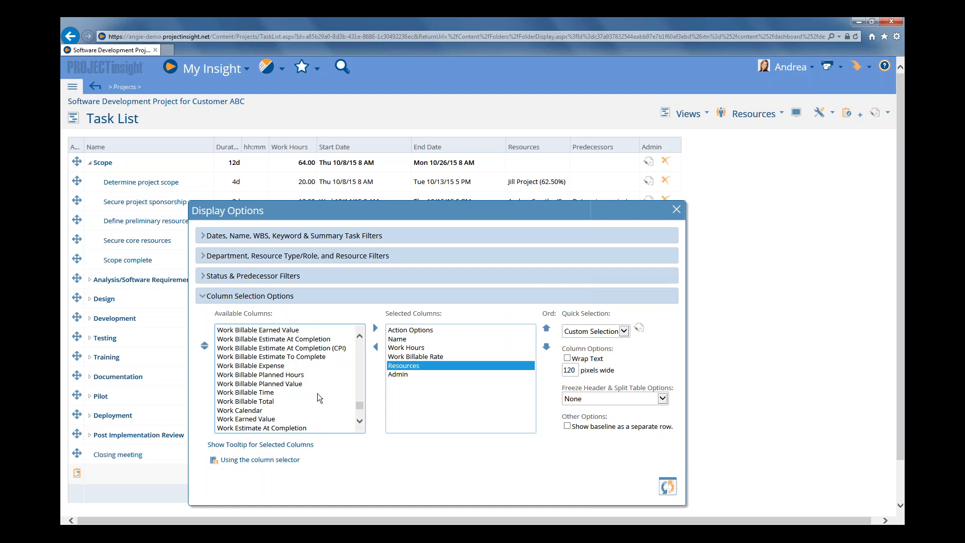
{"action": "double_click", "coordinate": [269, 393]}
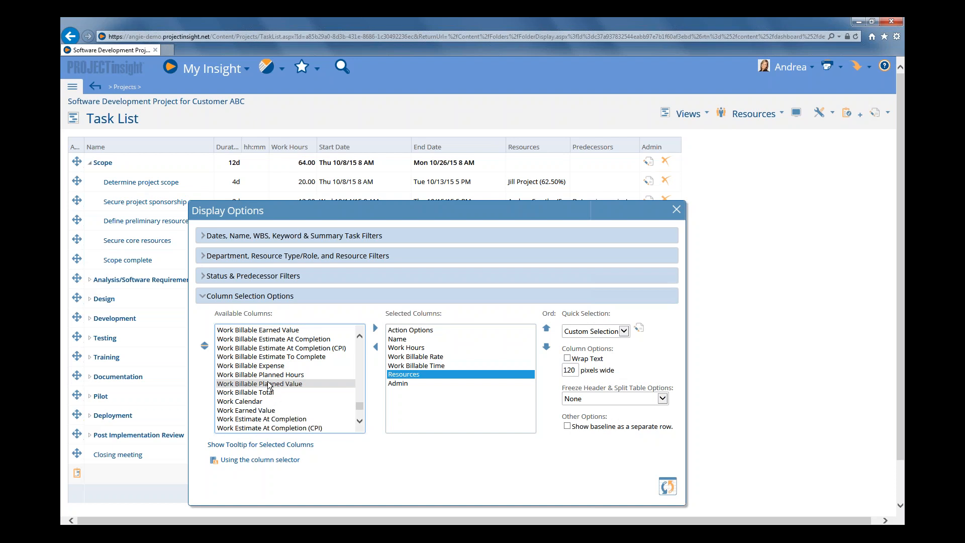
{"action": "double_click", "coordinate": [266, 366]}
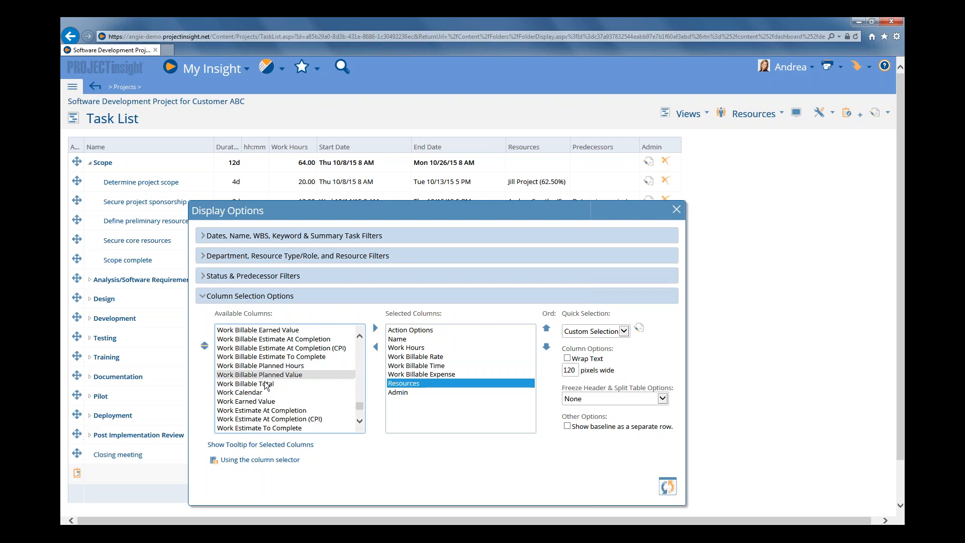
{"action": "double_click", "coordinate": [266, 384]}
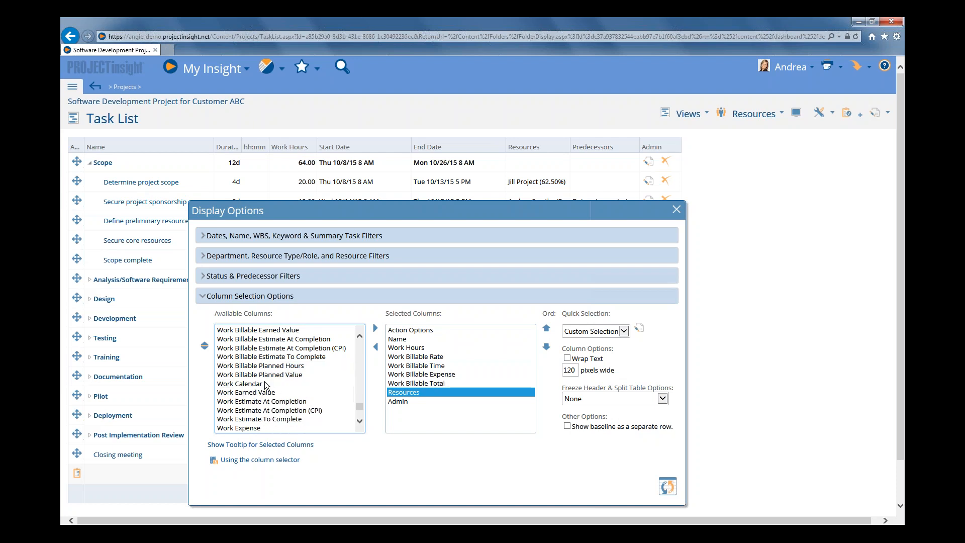
Update the task list display and widen the Work Billable columns to show their full headings
{"action": "left_click", "coordinate": [666, 488]}
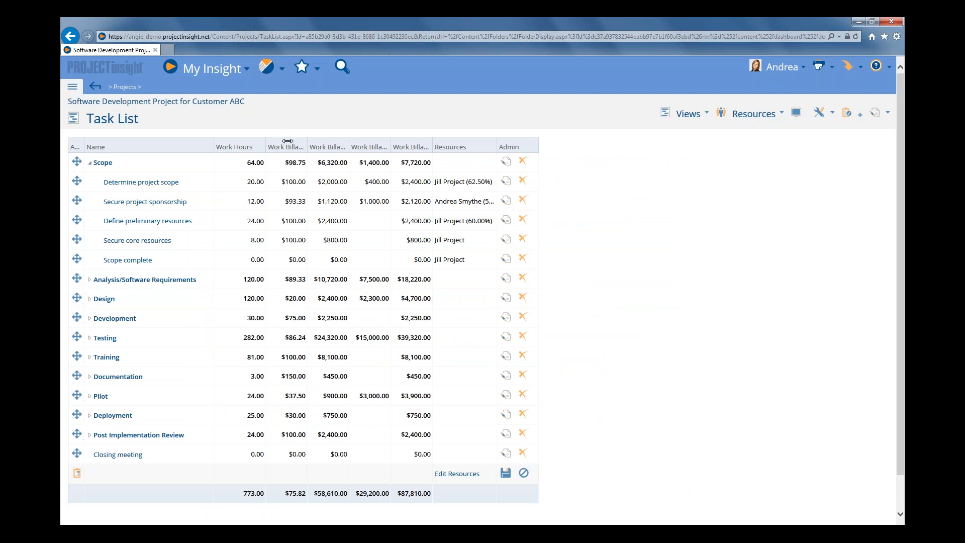
{"action": "left_click_drag", "start_coordinate": [286, 141], "coordinate": [373, 138]}
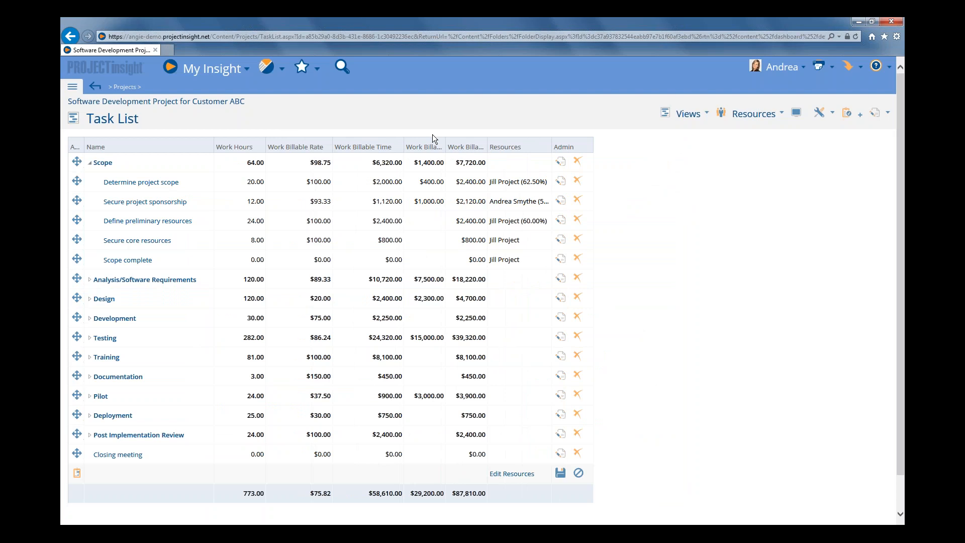
{"action": "left_click_drag", "start_coordinate": [445, 140], "coordinate": [530, 138]}
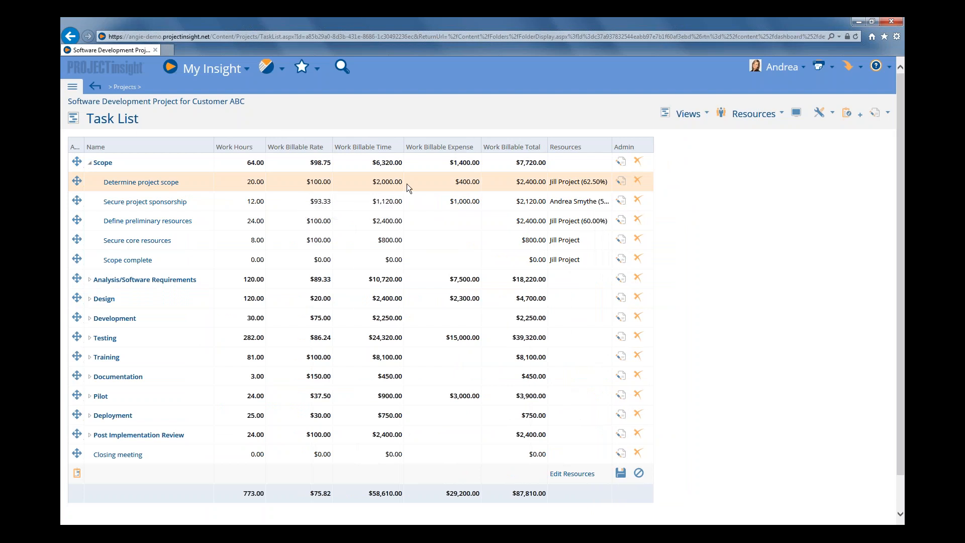
Widen the Resources column to show full entries and examine the assignment rates for Determine project scope and Secure project sponsorship
{"action": "left_click", "coordinate": [576, 186]}
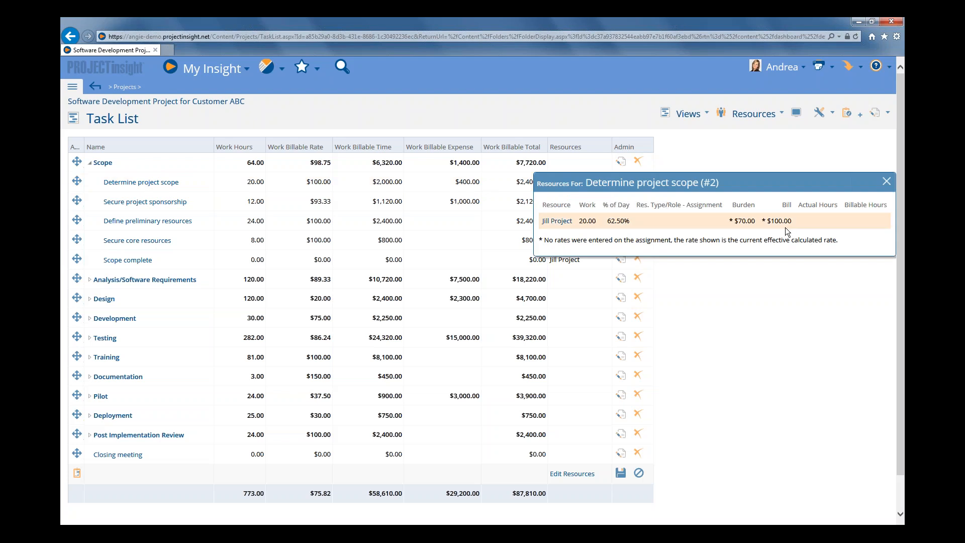
{"action": "left_click", "coordinate": [887, 180]}
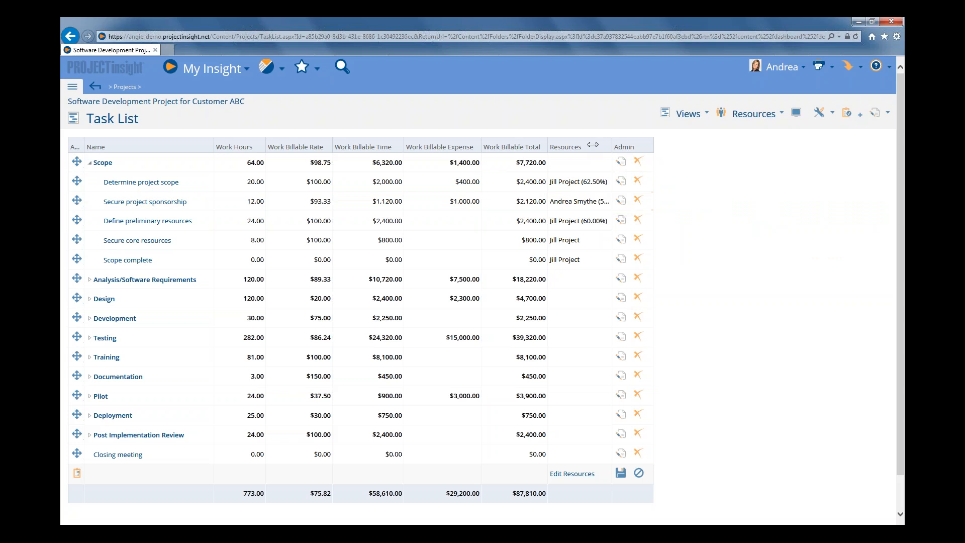
{"action": "left_click_drag", "start_coordinate": [593, 145], "coordinate": [690, 144]}
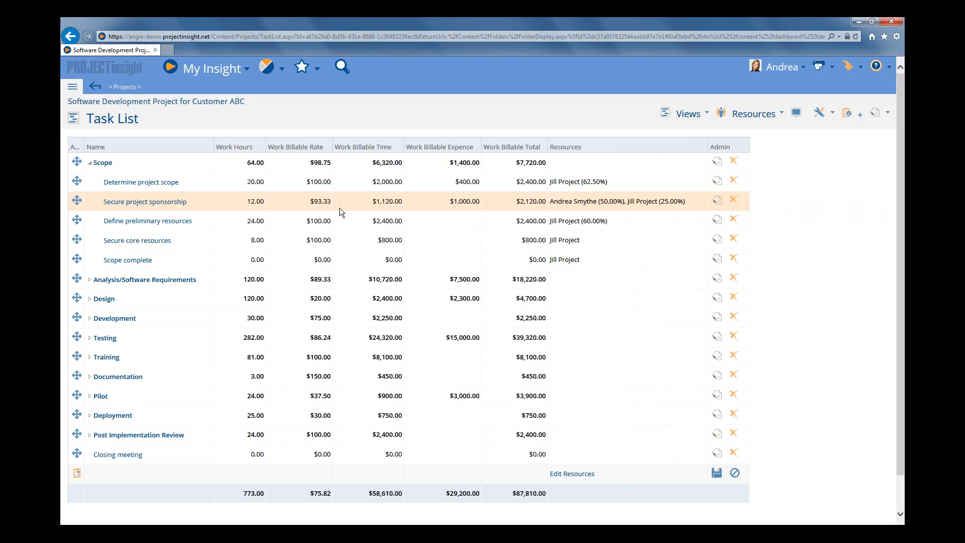
{"action": "left_click", "coordinate": [594, 208]}
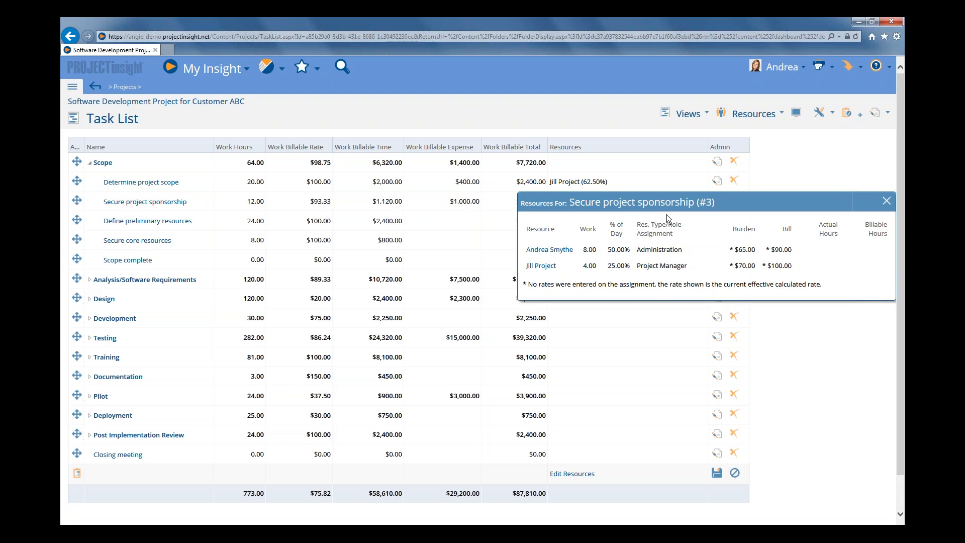
{"action": "left_click", "coordinate": [887, 203]}
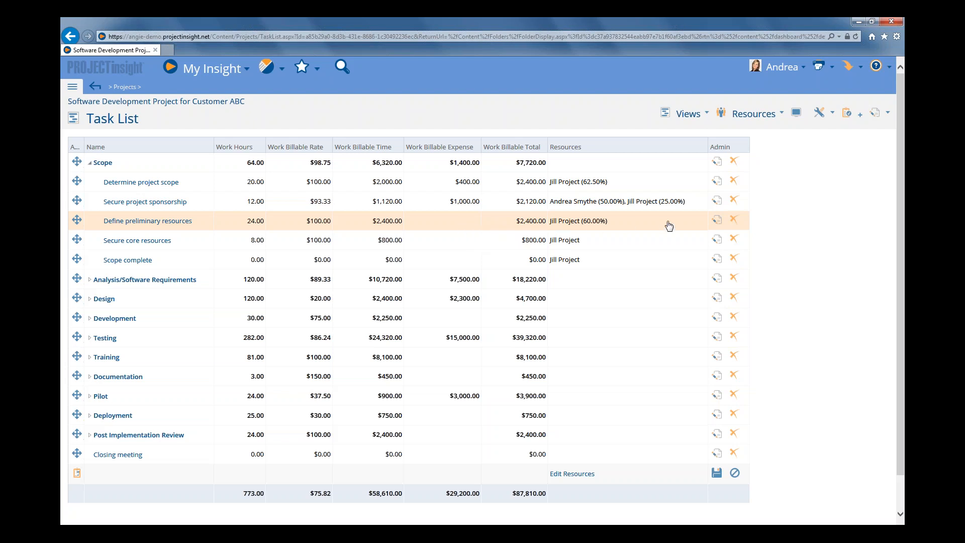
Set the Work Billable Expense of the Define preliminary resources task to 2500 and save the row
{"action": "left_click", "coordinate": [717, 221]}
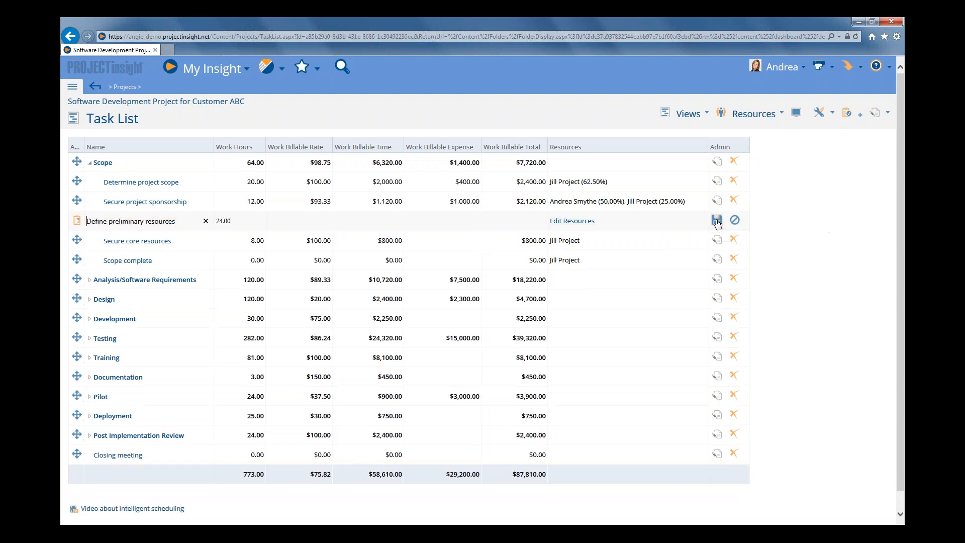
{"action": "left_click", "coordinate": [465, 226]}
{"action": "type", "text": "2500"}
{"action": "left_click", "coordinate": [717, 221]}
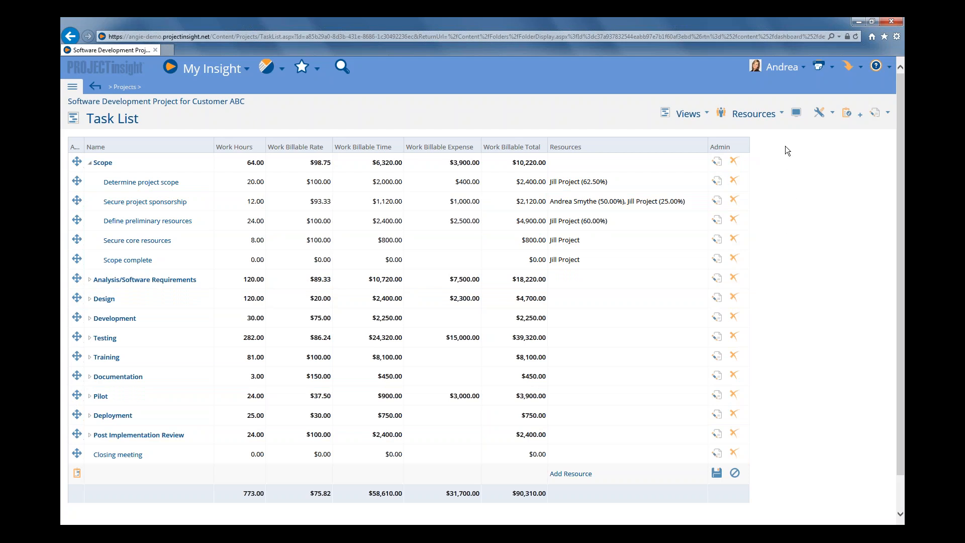
Add the Prop. Hours, Prop. Rate, Prop. Time, Prop. Expense and Prop. Total columns ahead of Resources and update the task list
{"action": "left_click", "coordinate": [797, 114]}
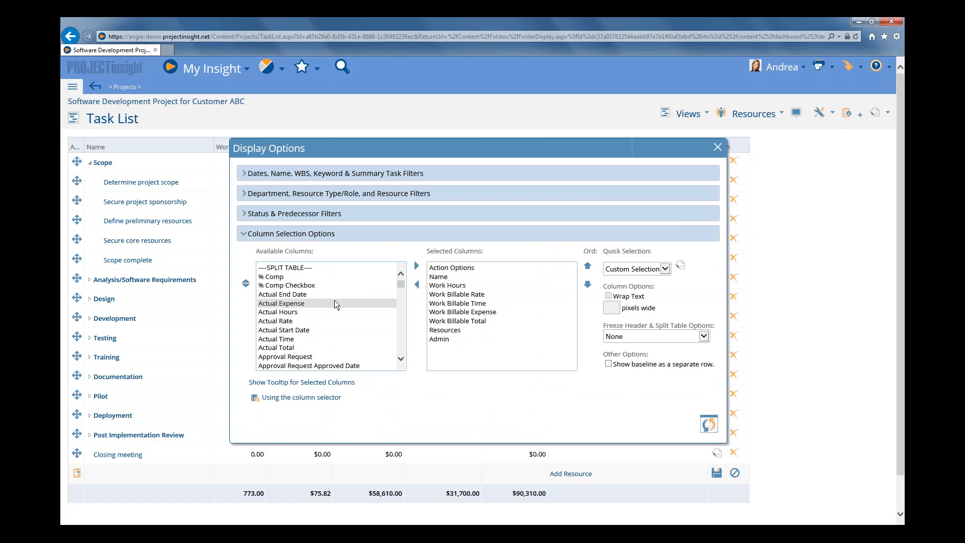
{"action": "left_click", "coordinate": [454, 332]}
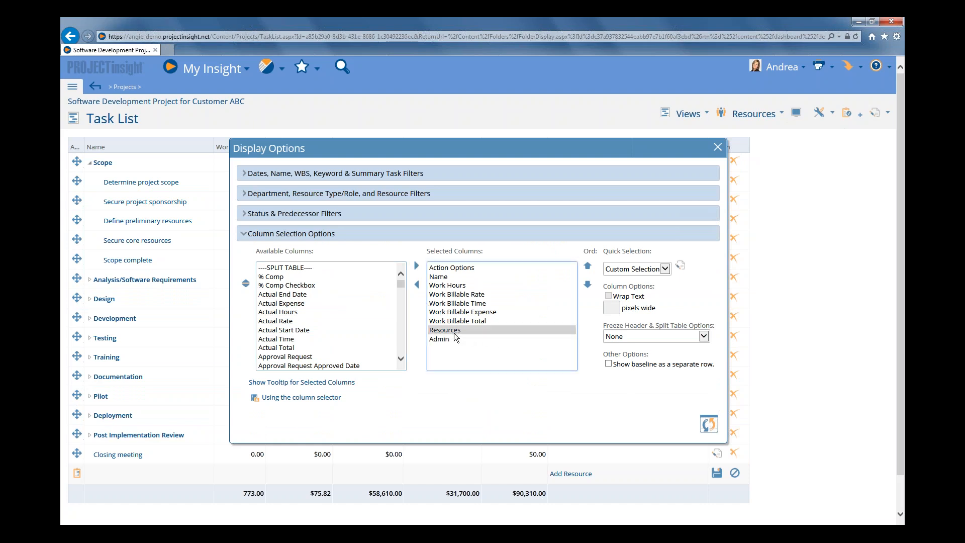
{"action": "left_click", "coordinate": [454, 333]}
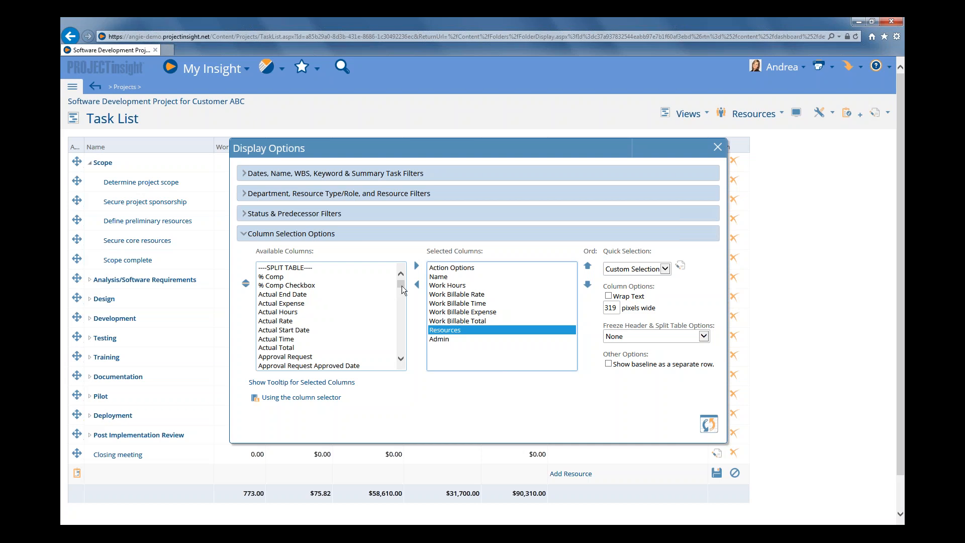
{"action": "left_click_drag", "start_coordinate": [401, 285], "coordinate": [396, 319]}
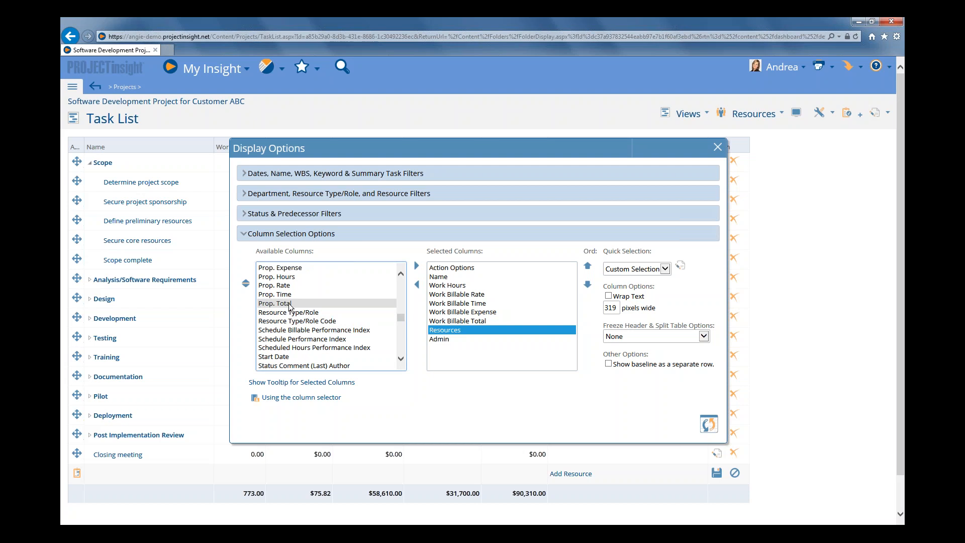
{"action": "scroll", "coordinate": [291, 307], "scroll_direction": "up", "scroll_amount": 2}
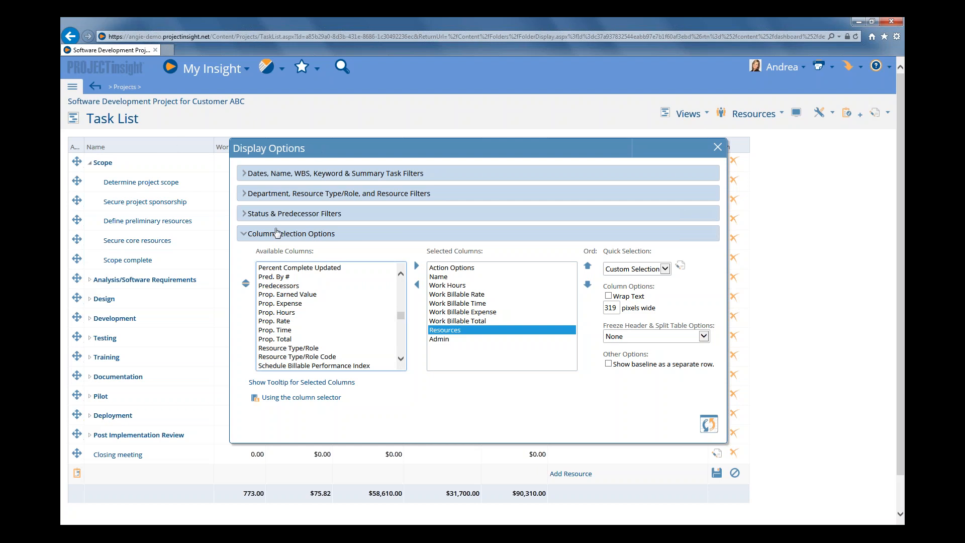
{"action": "double_click", "coordinate": [290, 313]}
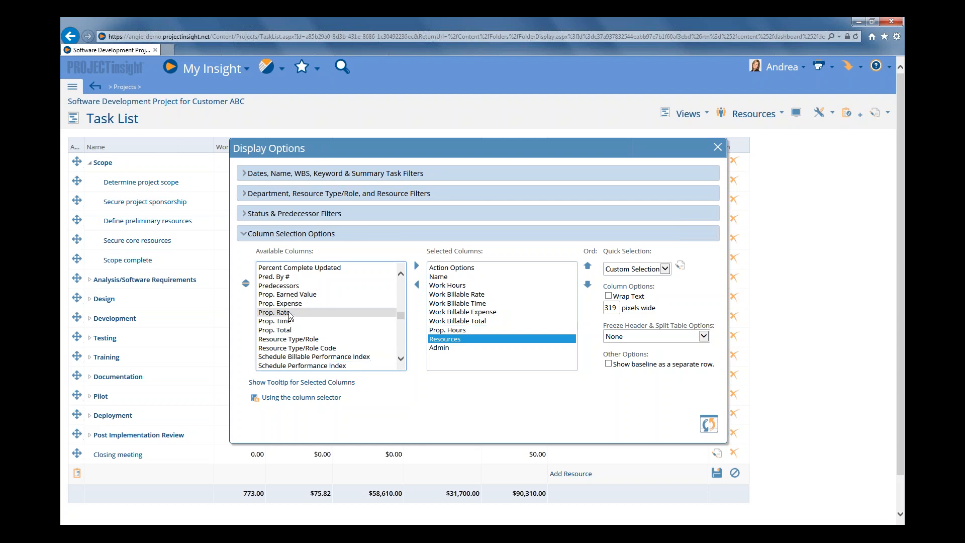
{"action": "double_click", "coordinate": [286, 313]}
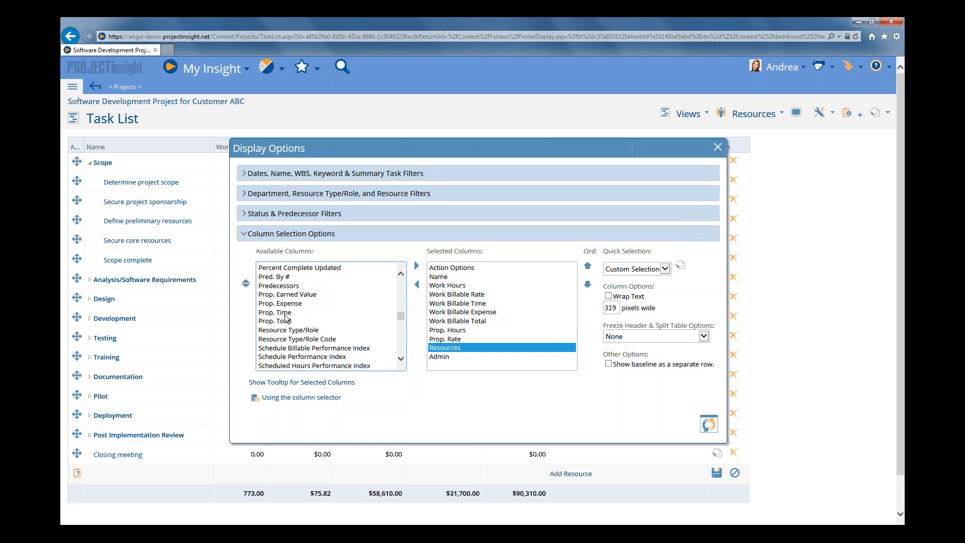
{"action": "double_click", "coordinate": [288, 312]}
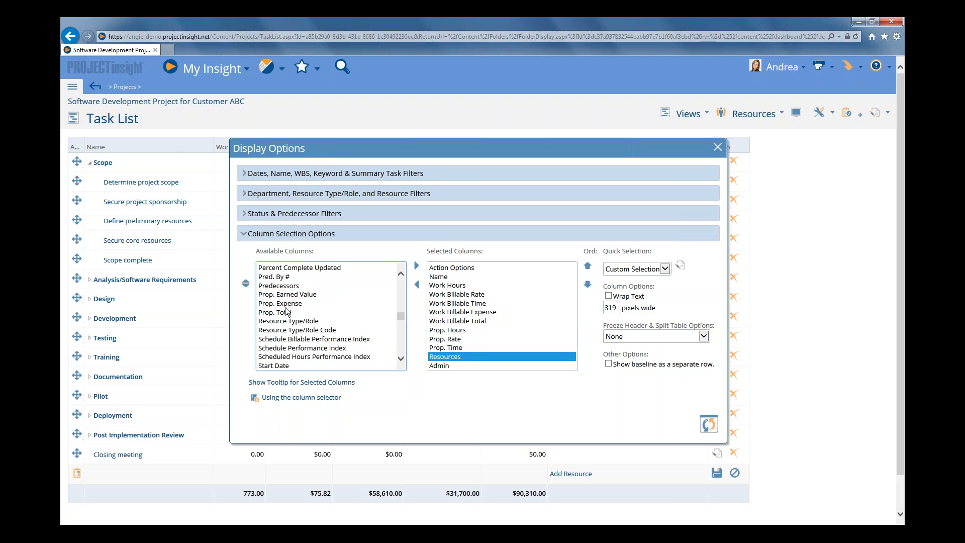
{"action": "double_click", "coordinate": [287, 305]}
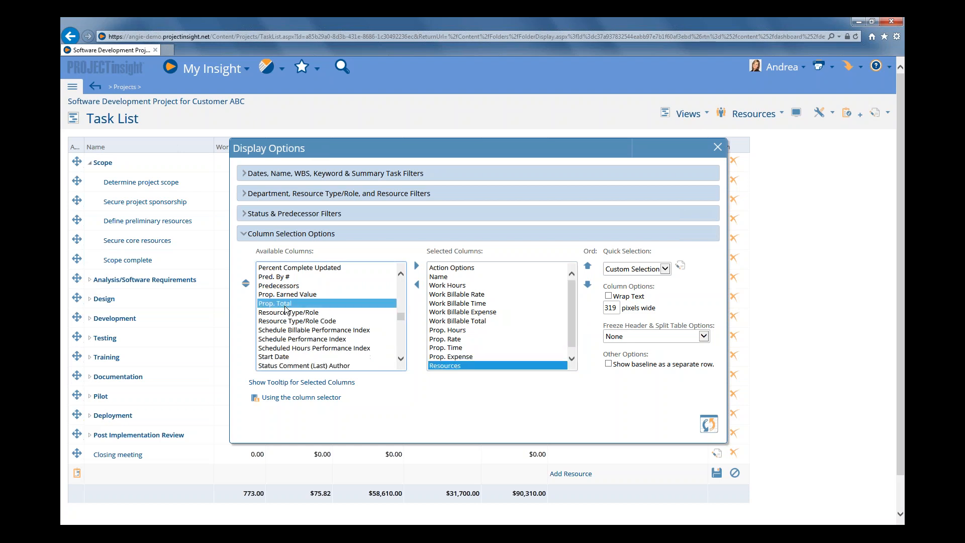
{"action": "double_click", "coordinate": [288, 305]}
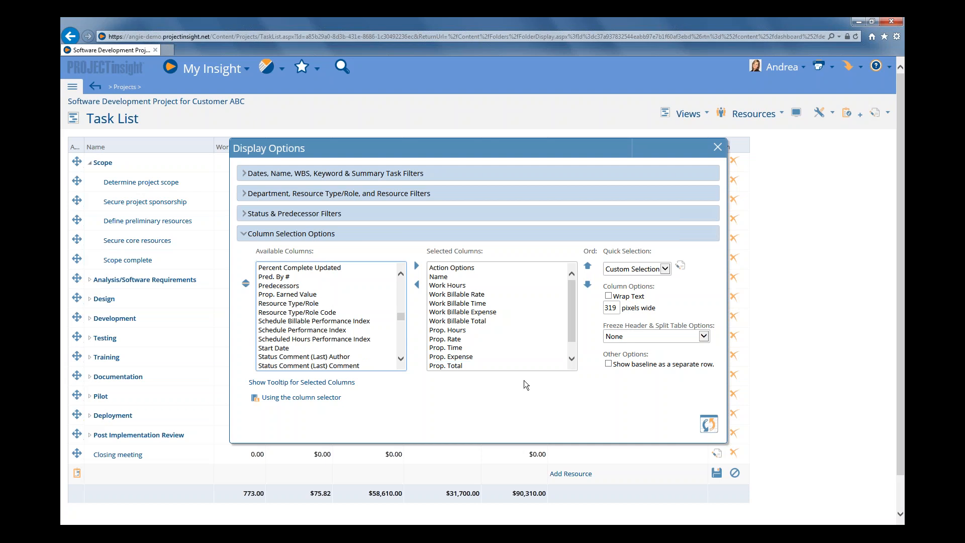
{"action": "left_click", "coordinate": [708, 423]}
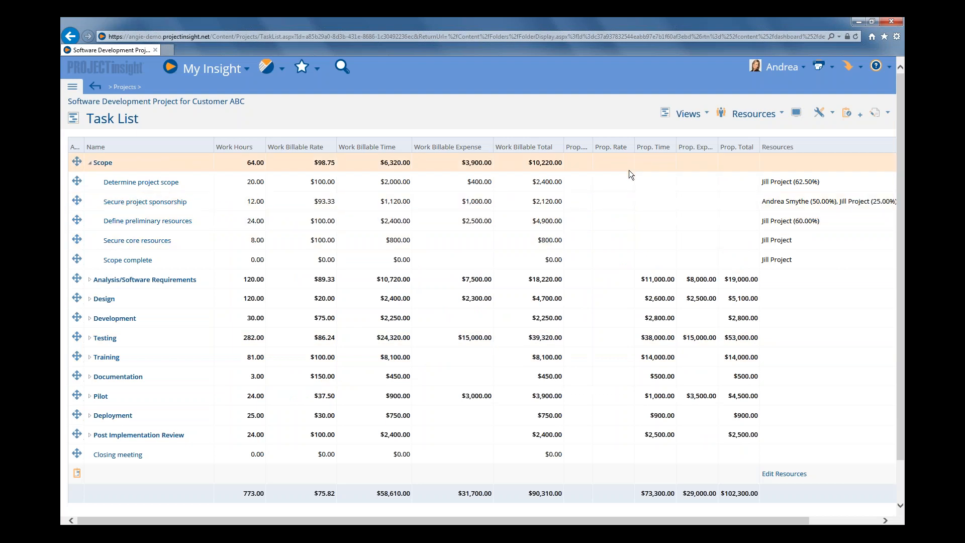
Widen the Prop. Hours and Prop. Expense columns to show their full headings, and narrow the Name and Resources columns
{"action": "double_click", "coordinate": [589, 136]}
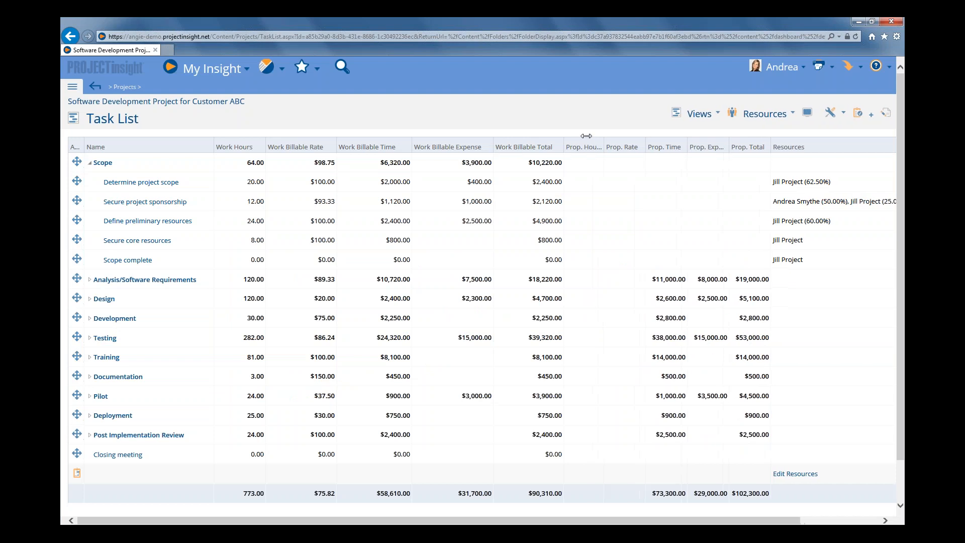
{"action": "double_click", "coordinate": [197, 147]}
{"action": "left_click_drag", "start_coordinate": [197, 146], "coordinate": [187, 146]}
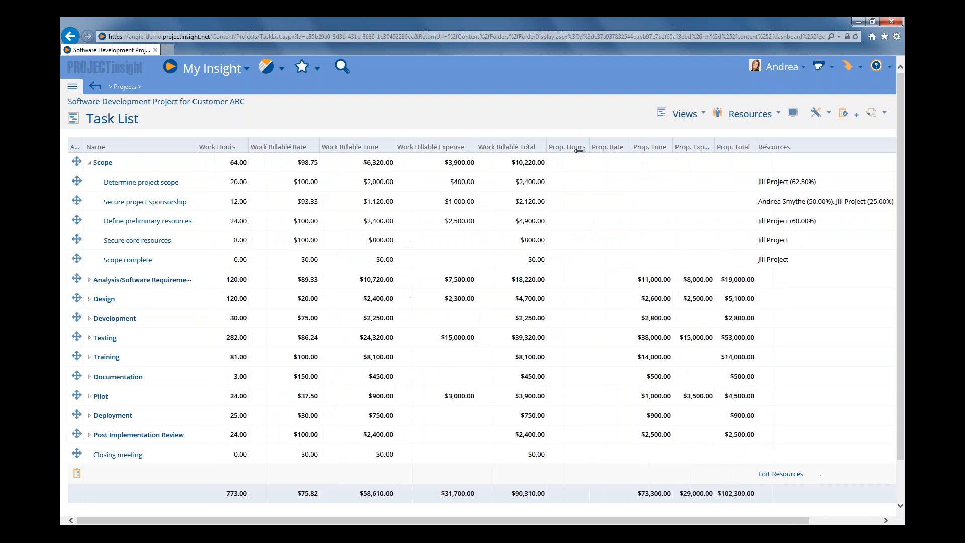
{"action": "double_click", "coordinate": [714, 144]}
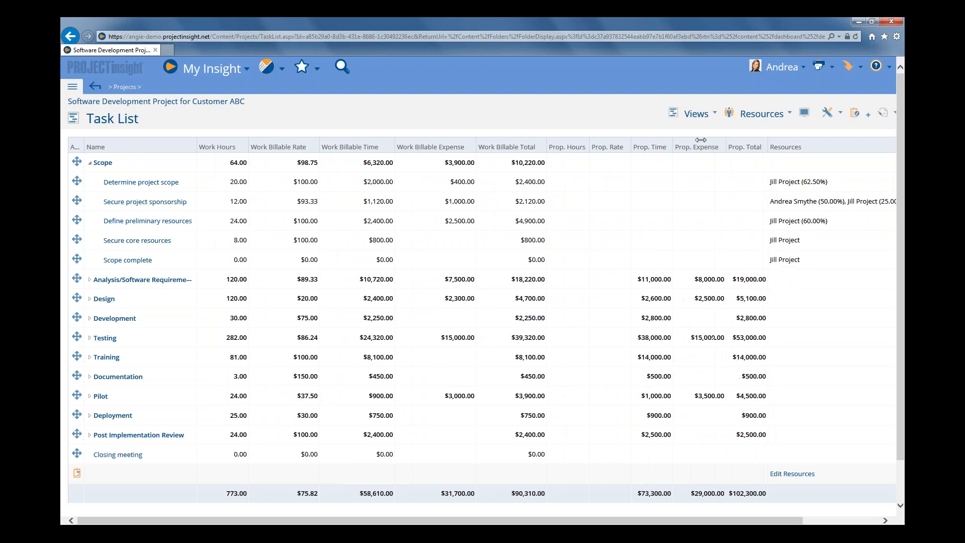
{"action": "left_click_drag", "start_coordinate": [848, 141], "coordinate": [759, 146]}
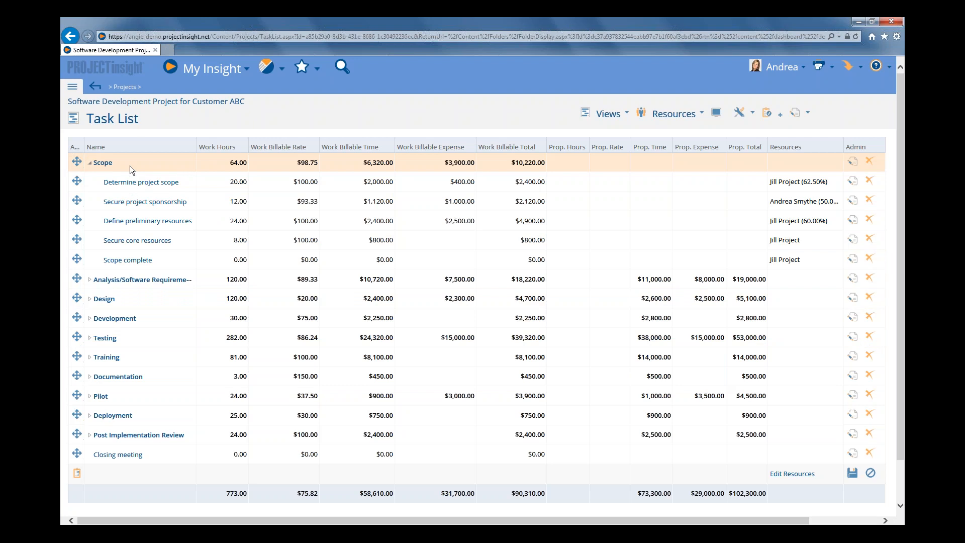
Examine the milestone, time capture and hours sync settings in the Scope complete task's advanced options, and save the dialog
{"action": "right_click", "coordinate": [162, 260]}
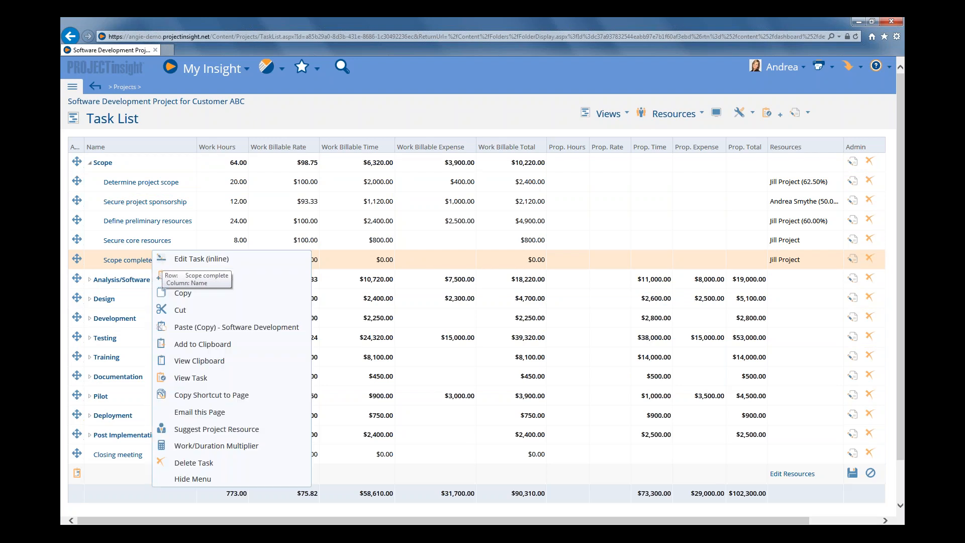
{"action": "mouse_move", "coordinate": [187, 266]}
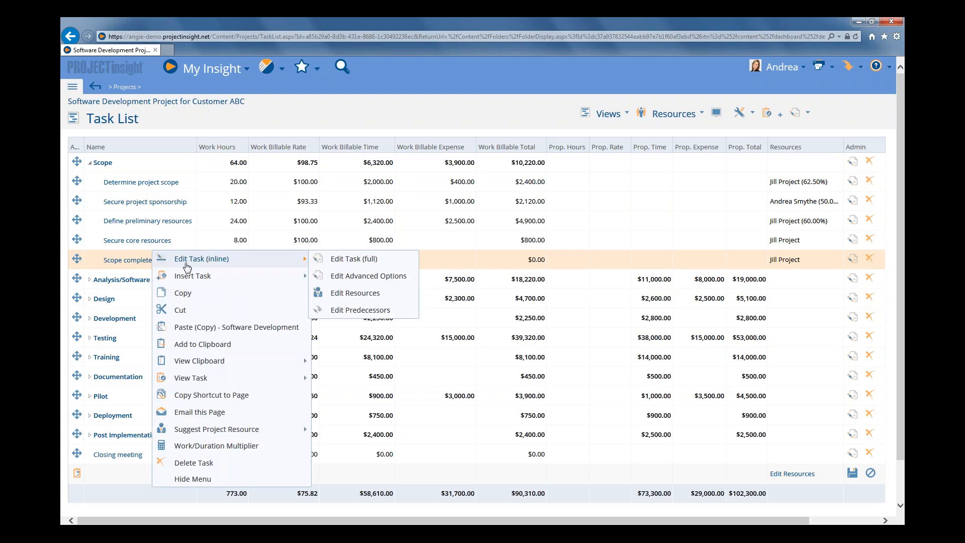
{"action": "left_click", "coordinate": [360, 279]}
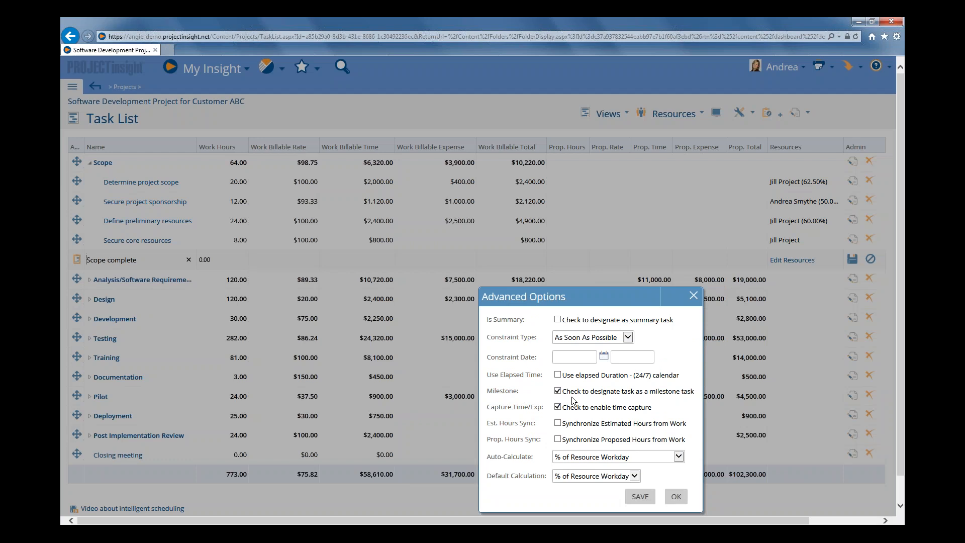
{"action": "left_click", "coordinate": [639, 497]}
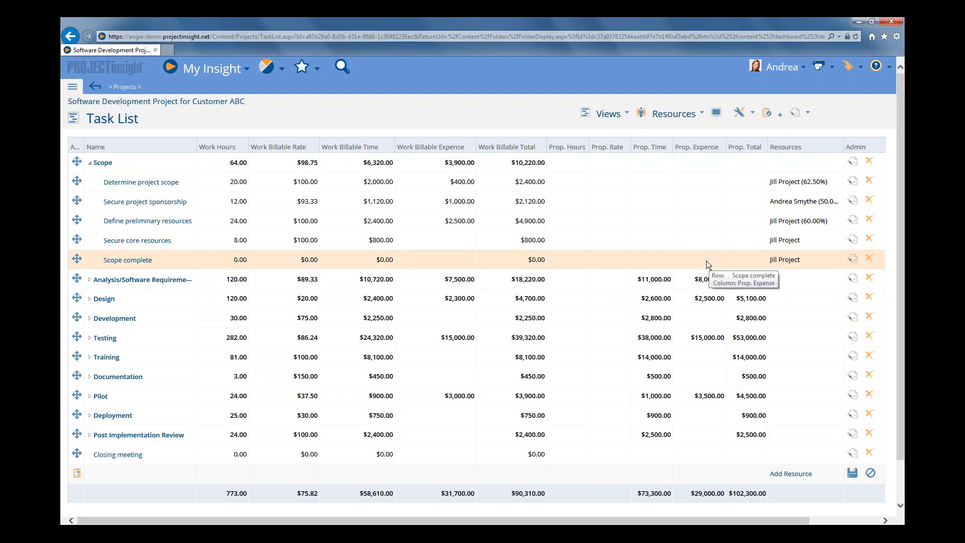
Set the Scope complete milestone's Prop. Hours to 64, Prop. Rate to 98.75 and Prop. Expense to 3900, and save the row
{"action": "left_click", "coordinate": [746, 261]}
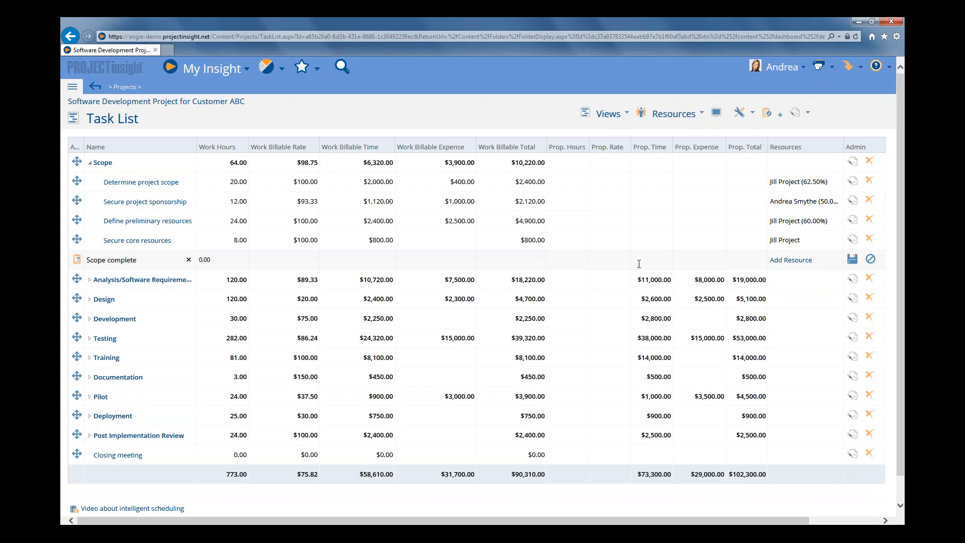
{"action": "left_click", "coordinate": [573, 262]}
{"action": "type", "text": "64"}
{"action": "left_click", "coordinate": [599, 260]}
{"action": "type", "text": "9"}
{"action": "type", "text": "3"}
{"action": "key", "text": "Tab"}
{"action": "left_click", "coordinate": [690, 262]}
{"action": "type", "text": "3900"}
{"action": "left_click", "coordinate": [853, 259]}
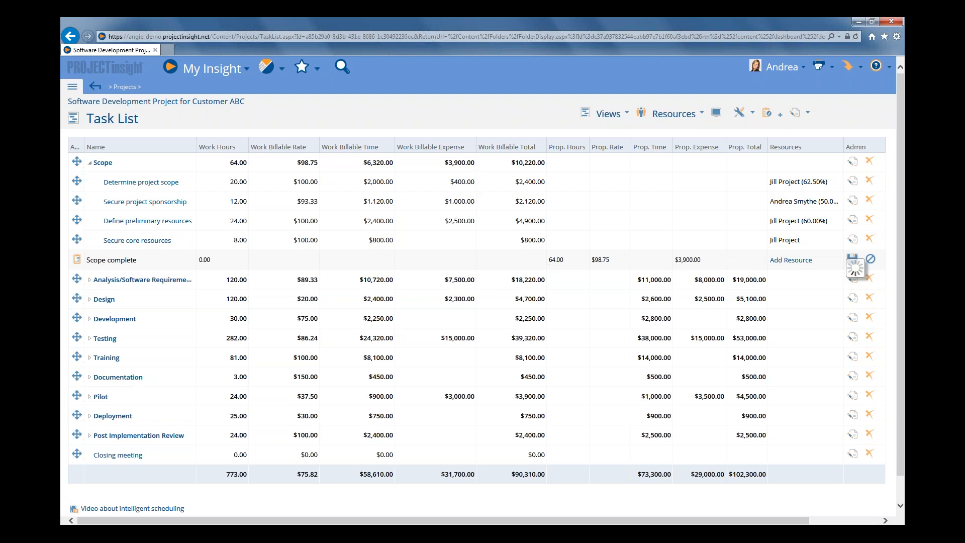
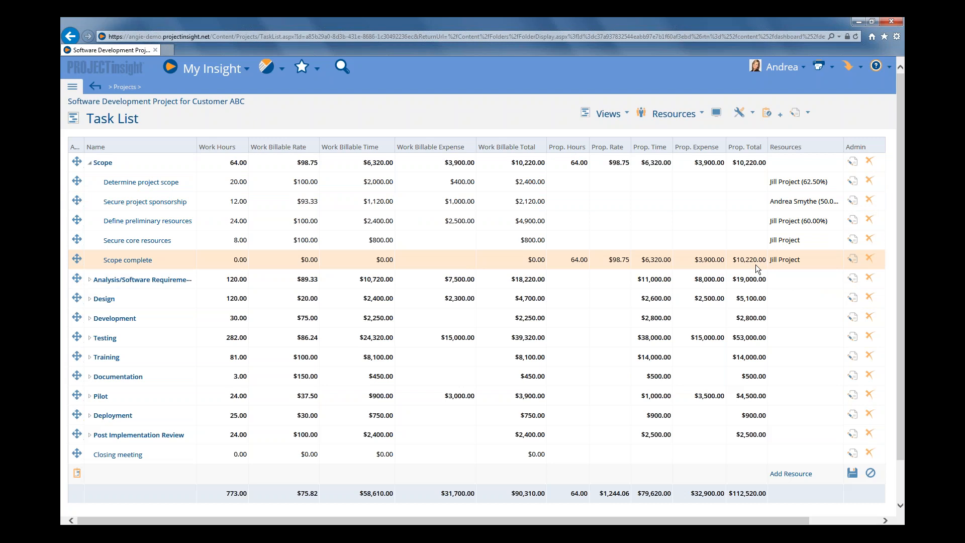
Set the Scope complete milestone's Prop. Hours to 70 and Prop. Rate to 100
{"action": "left_click", "coordinate": [853, 262]}
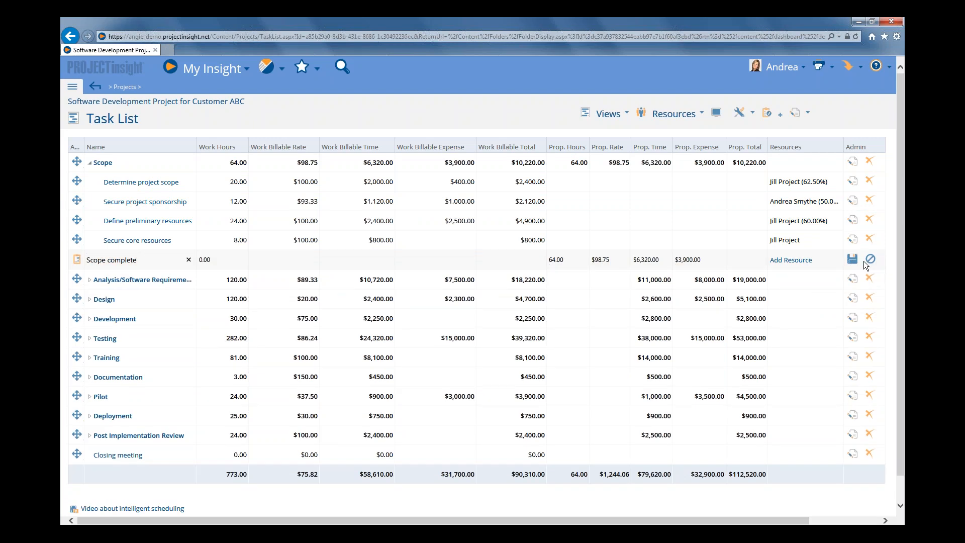
{"action": "left_click", "coordinate": [869, 260]}
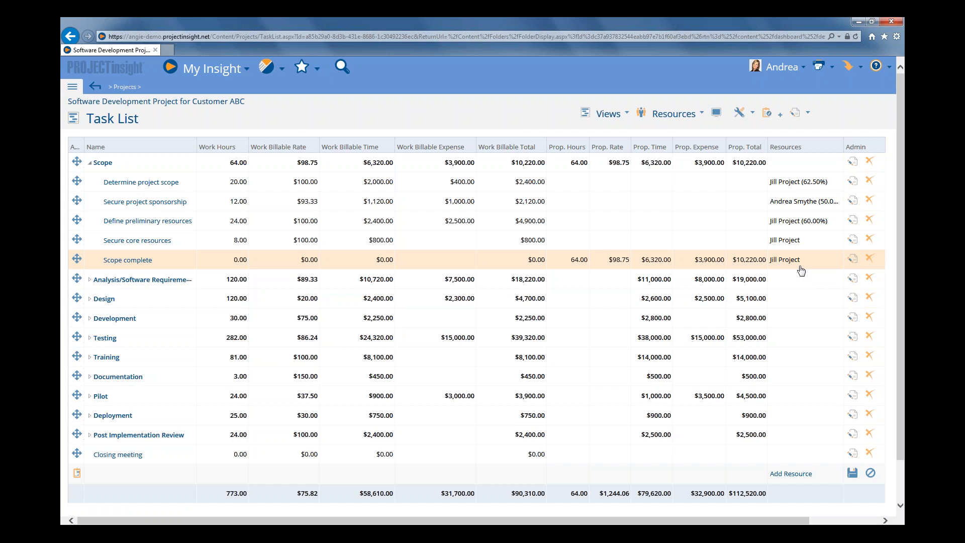
{"action": "left_click", "coordinate": [853, 259]}
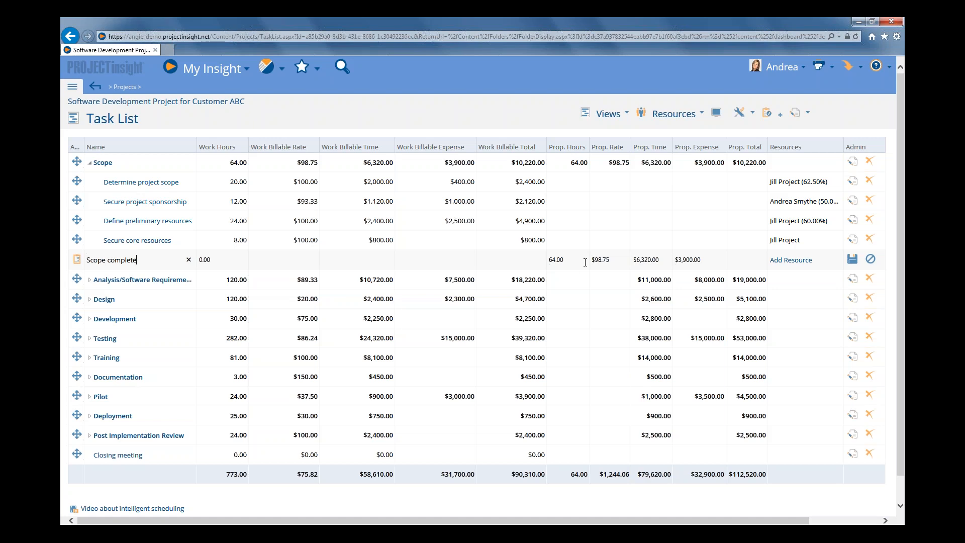
{"action": "left_click_drag", "start_coordinate": [565, 260], "coordinate": [546, 259]}
{"action": "type", "text": "70"}
{"action": "key", "text": "Tab"}
{"action": "type", "text": "100"}
{"action": "key", "text": "Tab"}
Clear the Scope complete milestone's Prop. Hours and Prop. Rate, set Prop. Time to 6500 and Prop. Expense to 4000, and save the row
{"action": "left_click_drag", "start_coordinate": [576, 270], "coordinate": [529, 265]}
{"action": "key", "text": "BackSpace"}
{"action": "key", "text": "Tab"}
{"action": "key", "text": "BackSpace"}
{"action": "left_click_drag", "start_coordinate": [665, 258], "coordinate": [611, 262]}
{"action": "type", "text": "76"}
{"action": "key", "text": "BackSpace"}
{"action": "key", "text": "BackSpace"}
{"action": "type", "text": "6500"}
{"action": "left_click_drag", "start_coordinate": [708, 260], "coordinate": [682, 260]}
{"action": "type", "text": "4000"}
{"action": "left_click", "coordinate": [853, 260]}
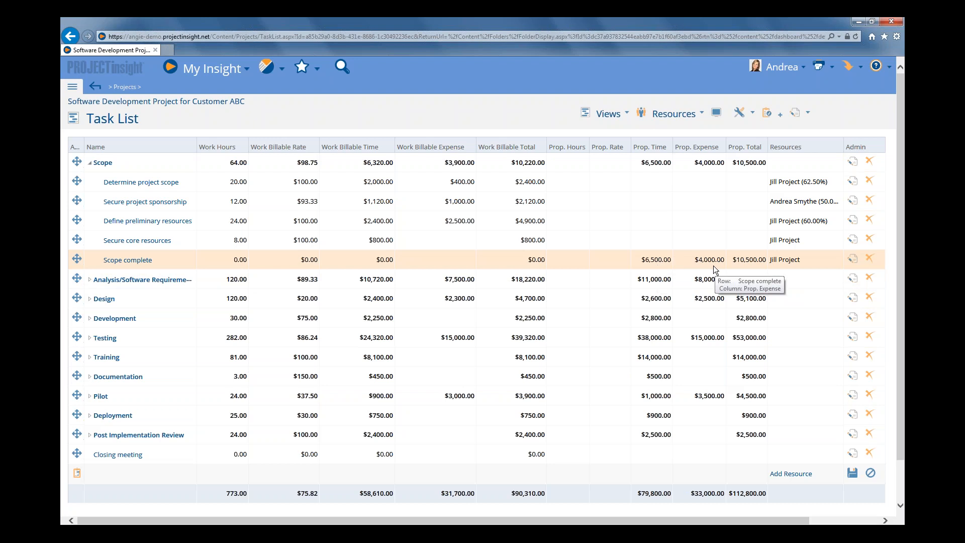
Clear the Scope complete milestone's Prop. Time, set its Prop. Expense to 11000, and save the row
{"action": "left_click", "coordinate": [852, 258]}
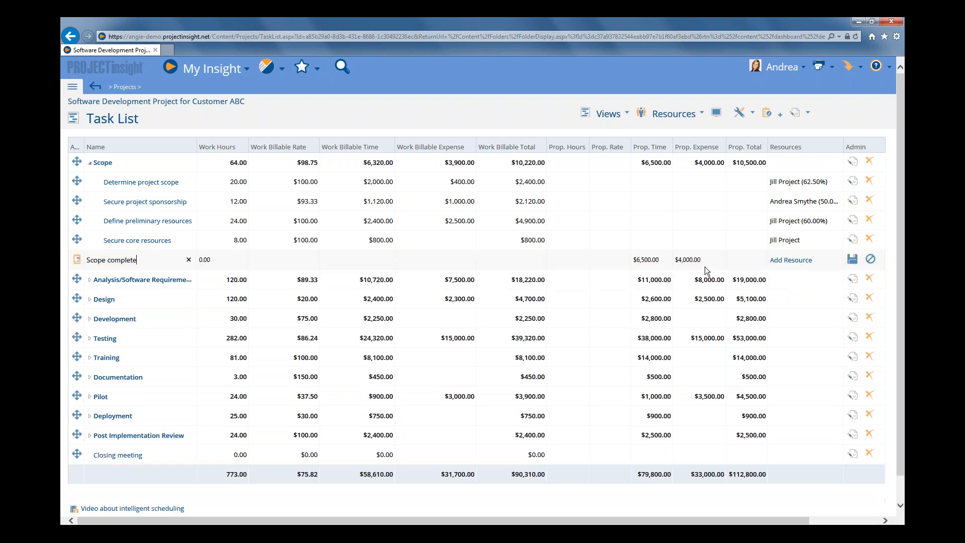
{"action": "left_click_drag", "start_coordinate": [659, 259], "coordinate": [608, 263]}
{"action": "key", "text": "BackSpace"}
{"action": "key", "text": "Tab"}
{"action": "type", "text": "11000"}
{"action": "left_click", "coordinate": [852, 260]}
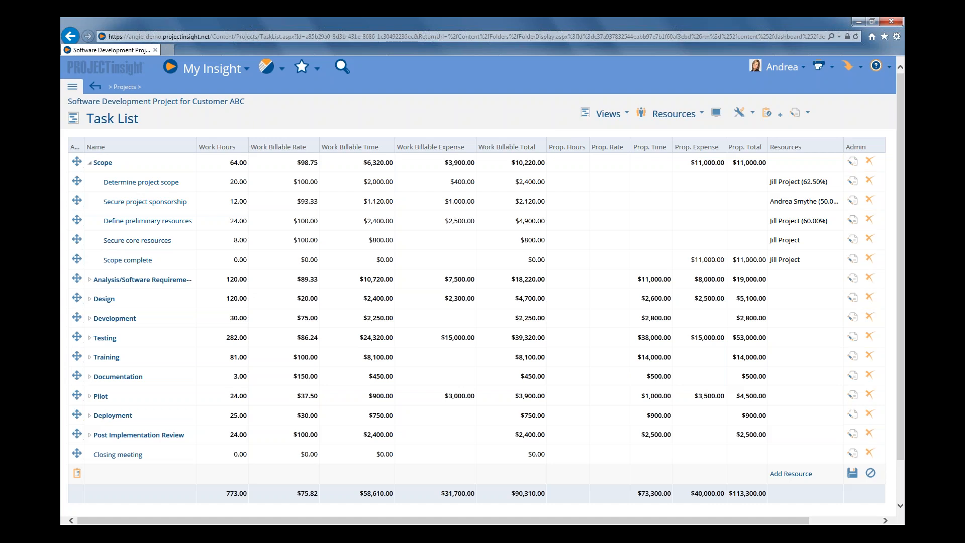
Save the task list's current column selection as a quick selection named Billing Milestones
{"action": "left_click", "coordinate": [717, 114]}
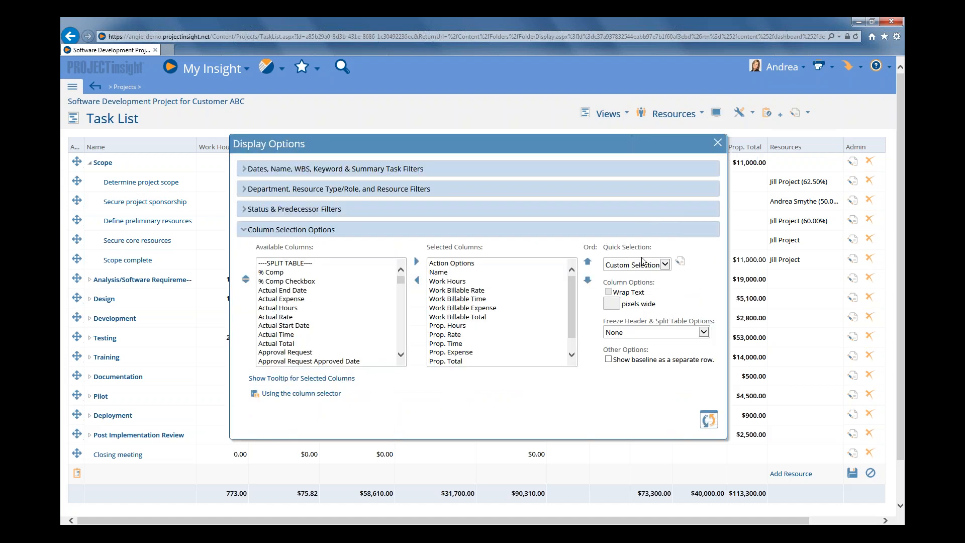
{"action": "left_click", "coordinate": [681, 261]}
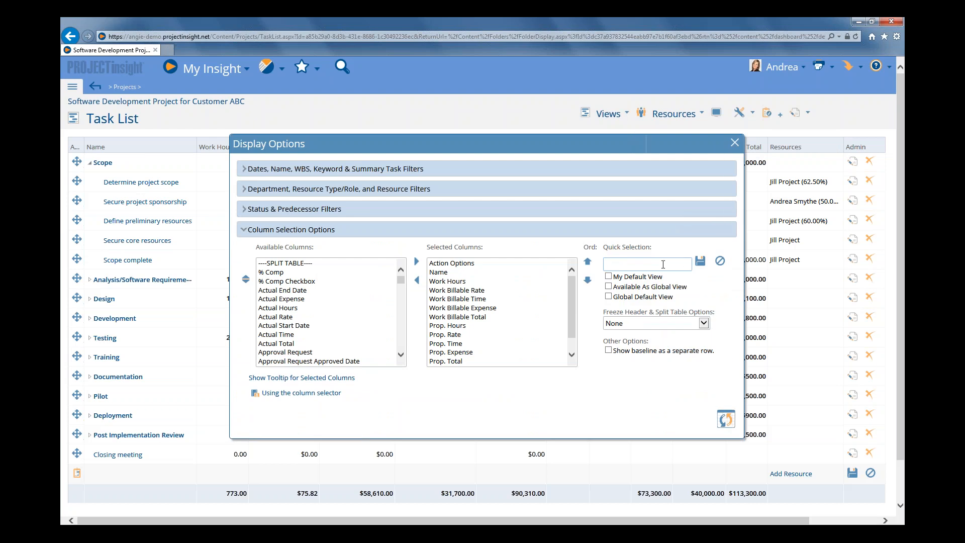
{"action": "left_click", "coordinate": [645, 265]}
{"action": "type", "text": "Billing Milestones"}
{"action": "left_click", "coordinate": [700, 262]}
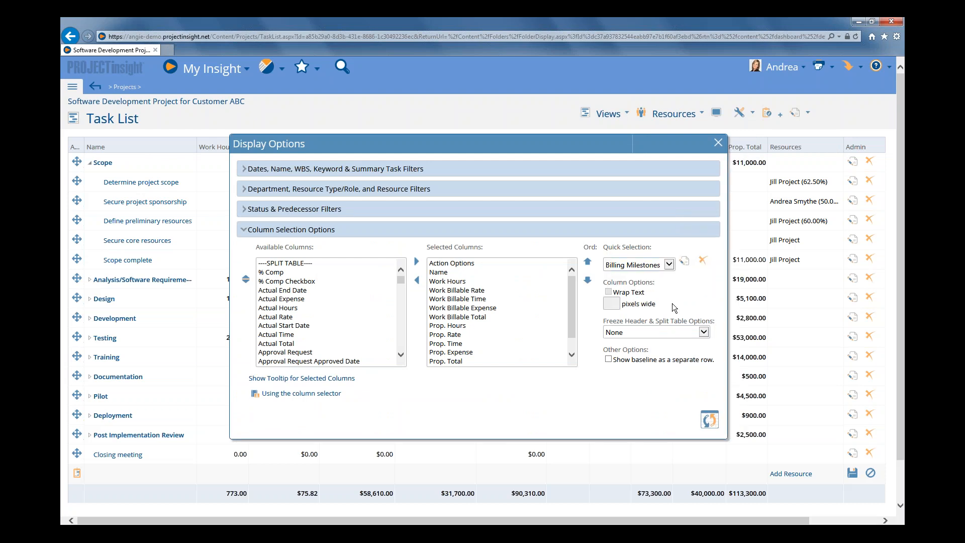
Switch the quick selection to Default and back to Billing Milestones, and update the task list
{"action": "left_click", "coordinate": [669, 264]}
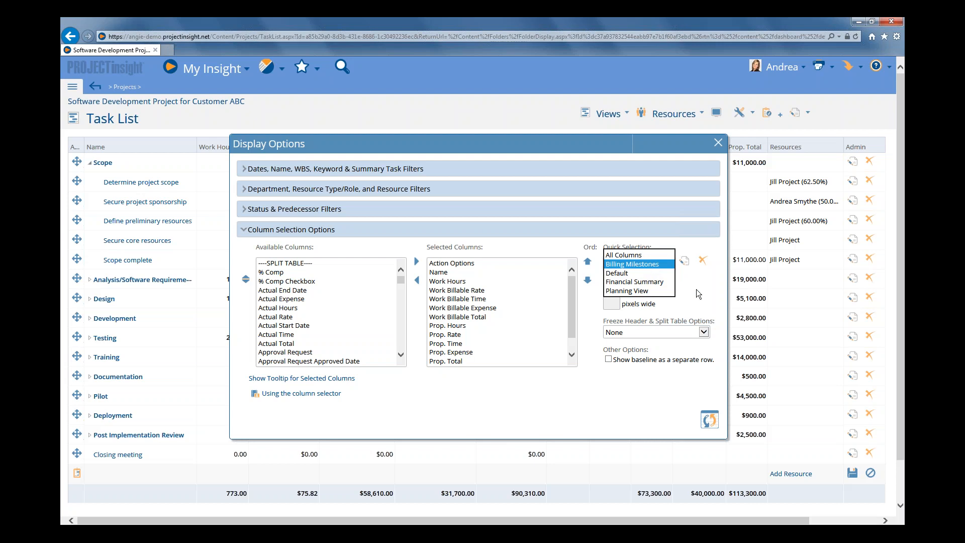
{"action": "left_click", "coordinate": [620, 273]}
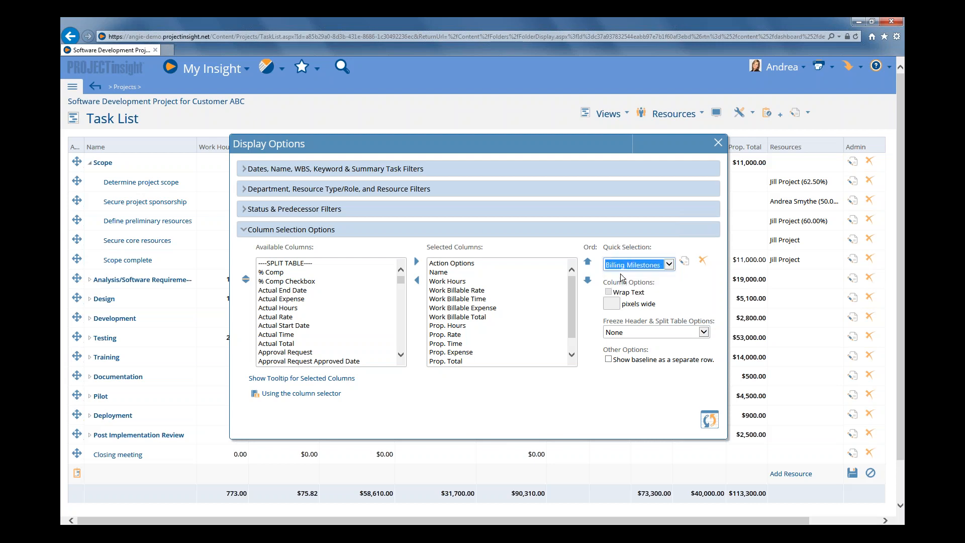
{"action": "left_click", "coordinate": [669, 266]}
{"action": "left_click", "coordinate": [651, 252]}
{"action": "left_click", "coordinate": [710, 424]}
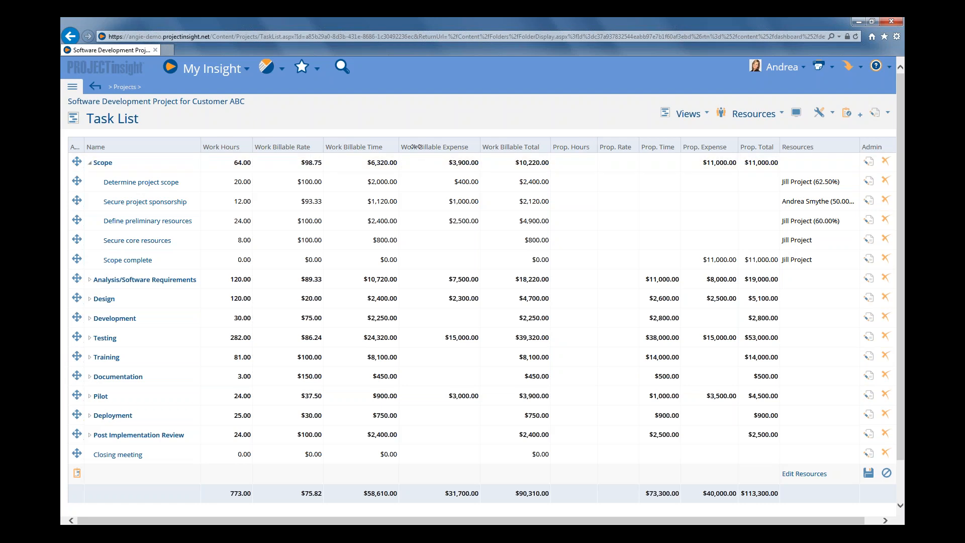
Set the Determine project scope task's Work Hours to 40 and save the row
{"action": "mouse_move", "coordinate": [517, 146]}
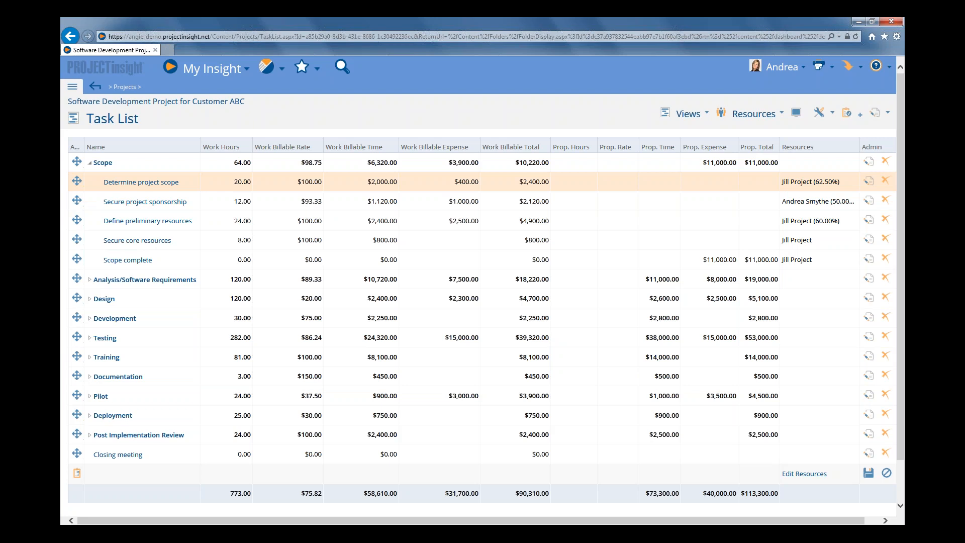
{"action": "left_click", "coordinate": [225, 186]}
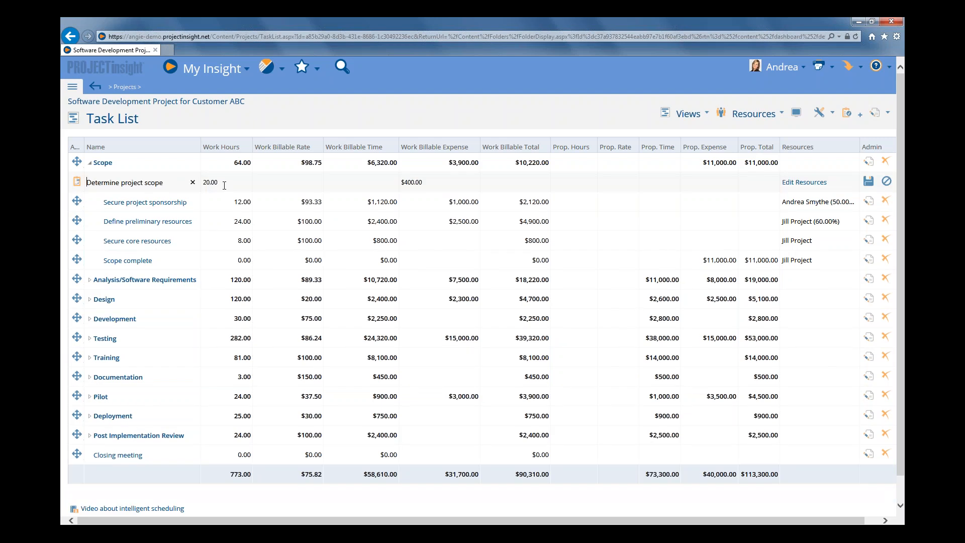
{"action": "key", "text": "Tab"}
{"action": "type", "text": "40"}
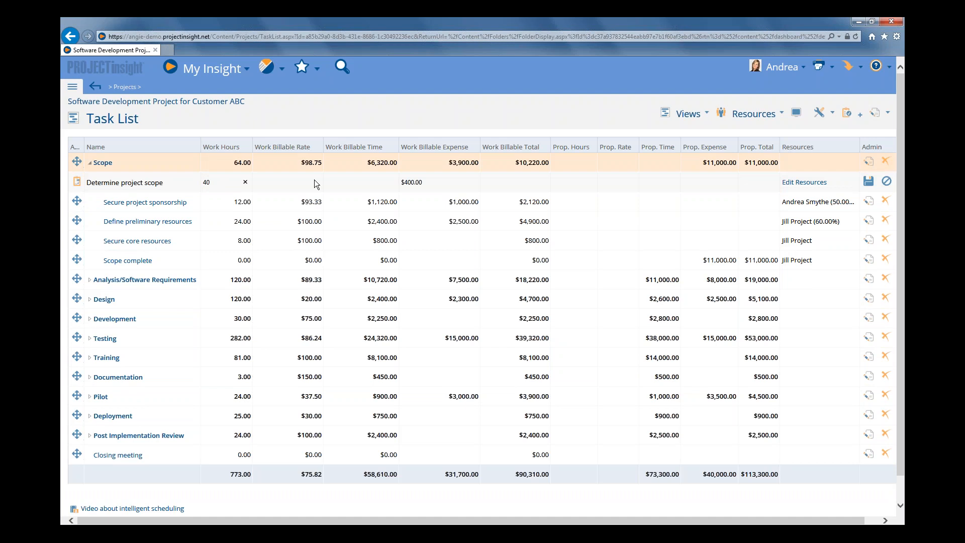
{"action": "left_click", "coordinate": [868, 181]}
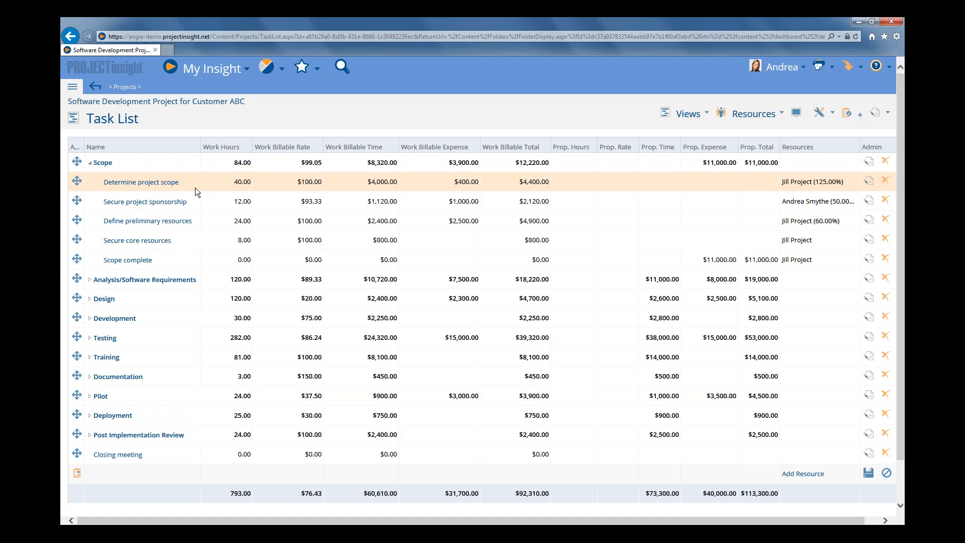
Log 6 billable actual hours on the Determine project scope task, using the Programming time code instead of Consulting, and save the entry
{"action": "left_click", "coordinate": [145, 187]}
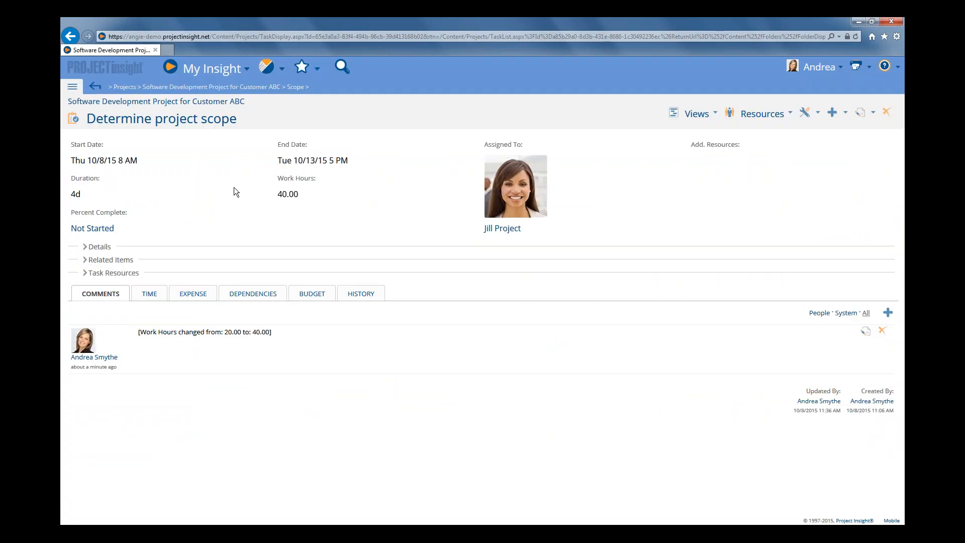
{"action": "left_click", "coordinate": [150, 295]}
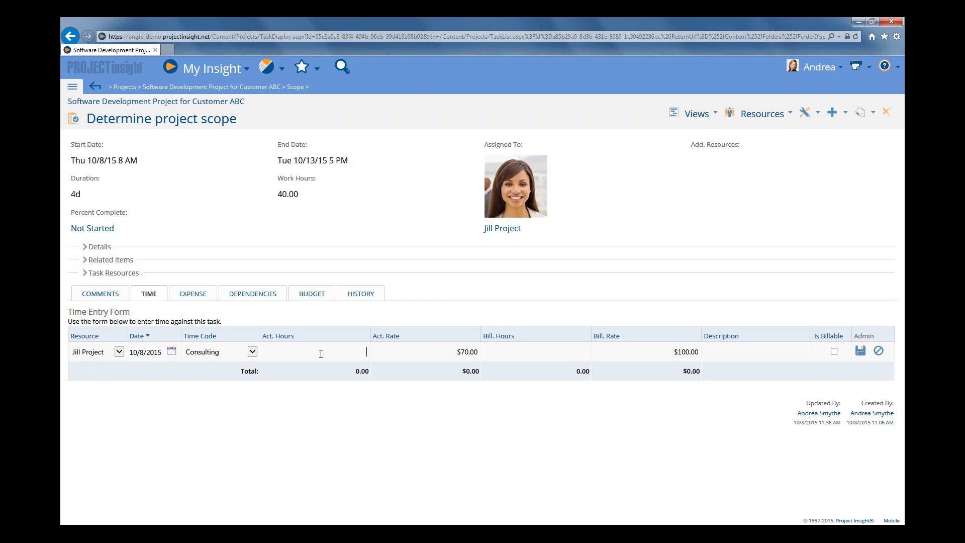
{"action": "type", "text": "6"}
{"action": "mouse_move", "coordinate": [151, 351]}
{"action": "left_click", "coordinate": [835, 351]}
{"action": "left_click", "coordinate": [861, 353]}
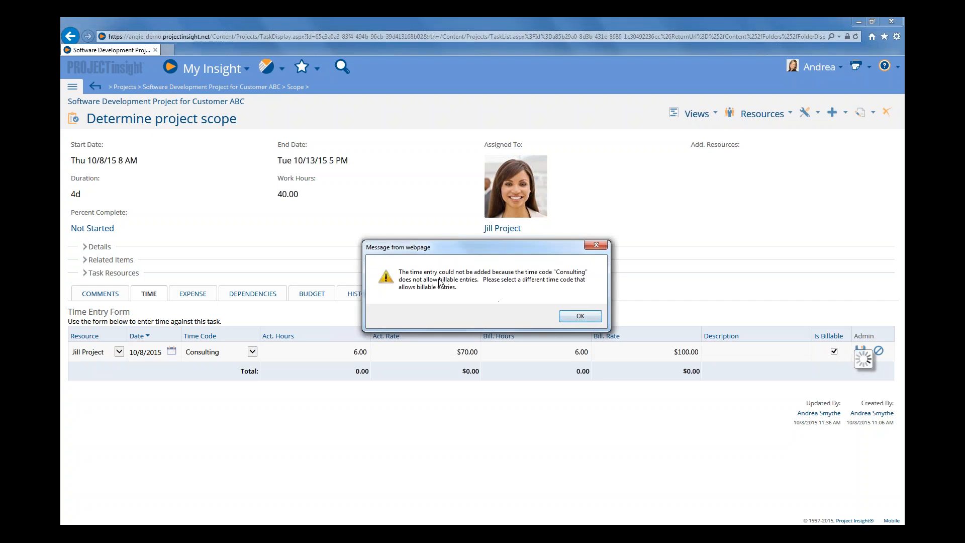
{"action": "left_click", "coordinate": [579, 317]}
{"action": "left_click", "coordinate": [252, 353]}
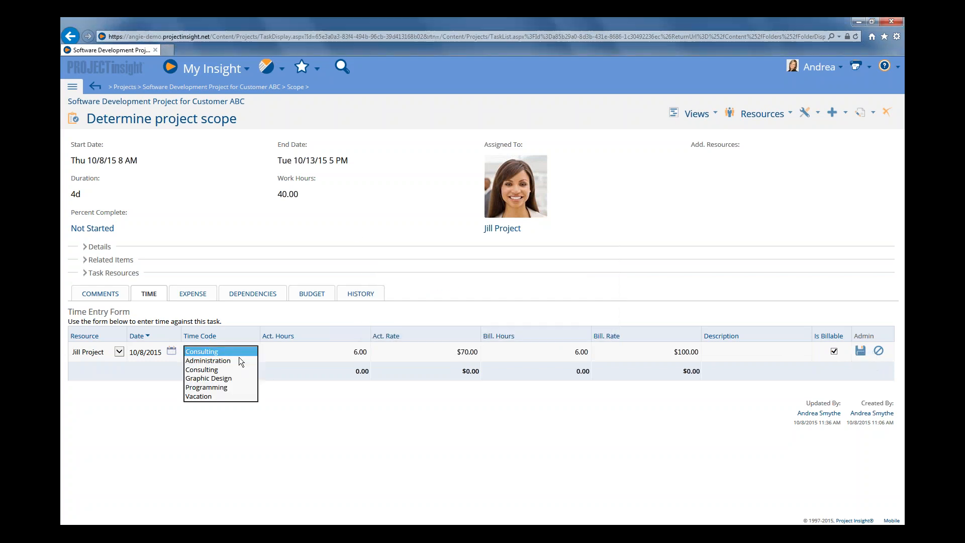
{"action": "left_click", "coordinate": [241, 385]}
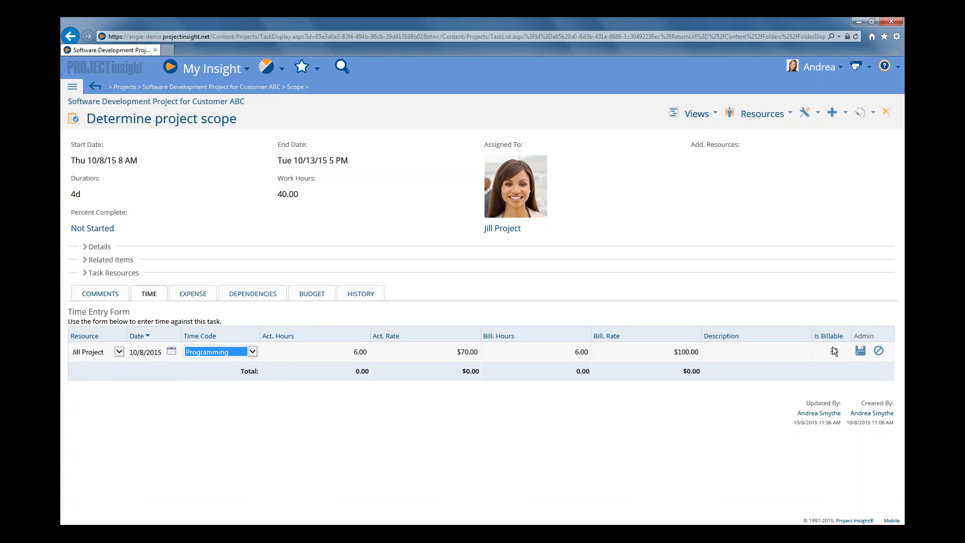
{"action": "left_click", "coordinate": [860, 352]}
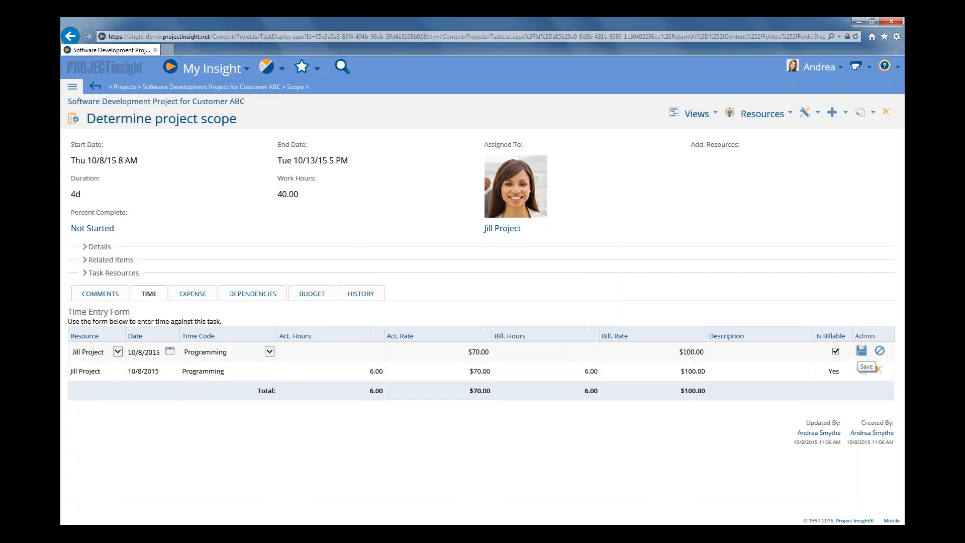
Log another 2 actual hours under the Programming time code as non-billable and save the entry
{"action": "left_click", "coordinate": [349, 348]}
{"action": "type", "text": "2"}
{"action": "left_click", "coordinate": [835, 352]}
{"action": "left_click", "coordinate": [861, 350]}
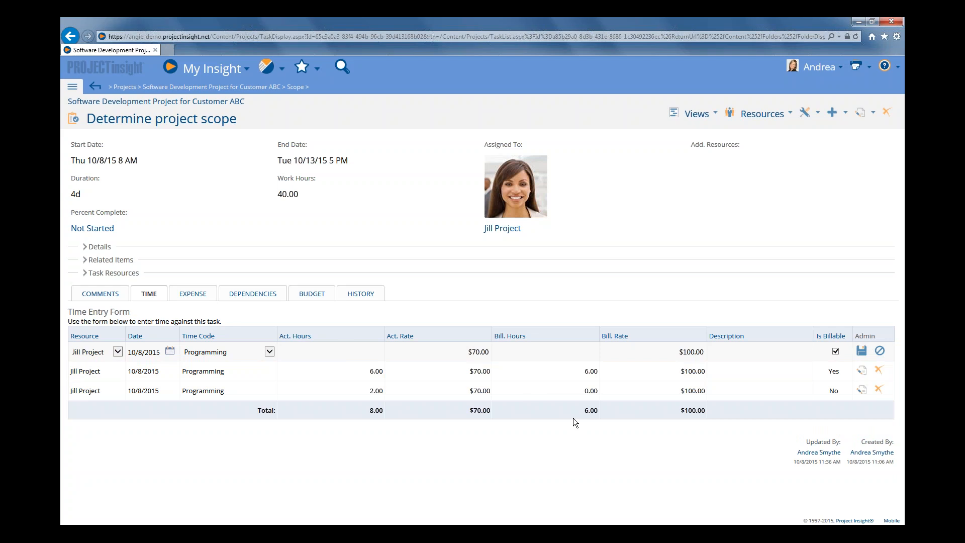
Record a billable Travel expense with an actual cost of $500 on the Determine project scope task
{"action": "left_click", "coordinate": [196, 296]}
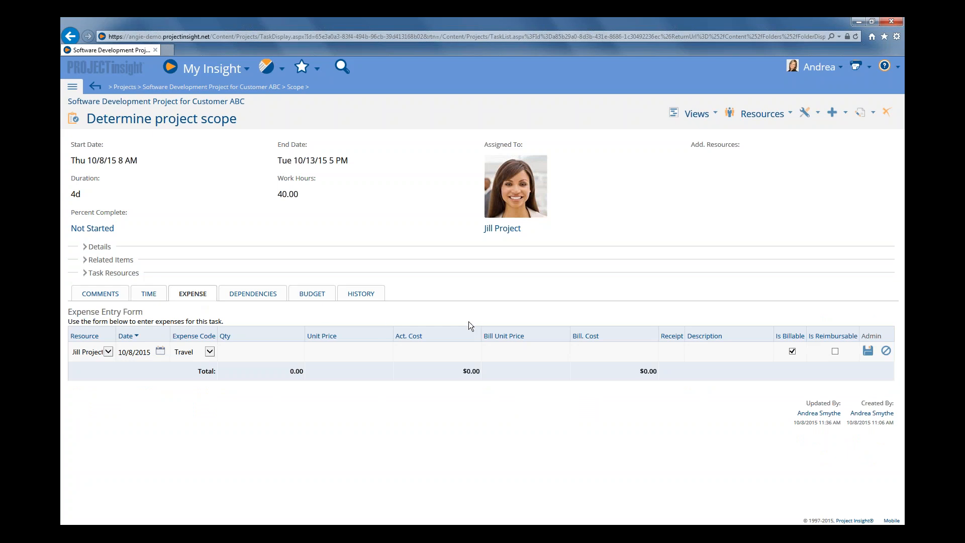
{"action": "left_click", "coordinate": [448, 352]}
{"action": "type", "text": "500"}
{"action": "left_click", "coordinate": [868, 351]}
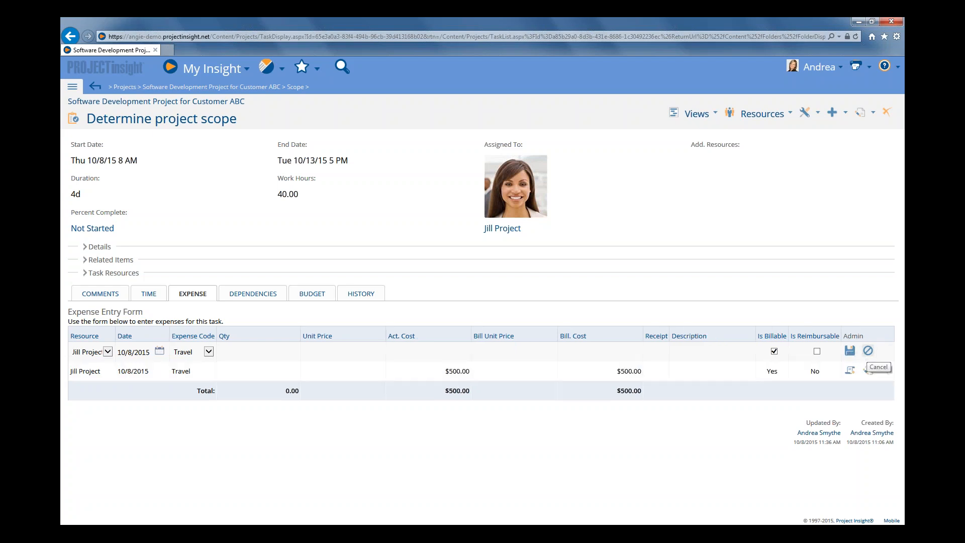
Record a non-billable Travel expense with an actual cost of $200 on the same task
{"action": "left_click", "coordinate": [442, 352]}
{"action": "type", "text": "200"}
{"action": "left_click", "coordinate": [774, 351]}
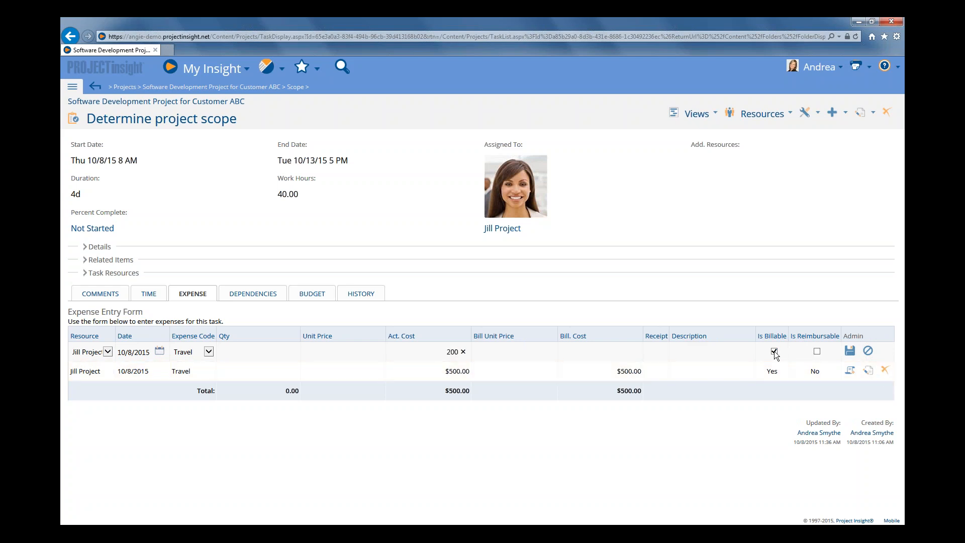
{"action": "left_click", "coordinate": [850, 352]}
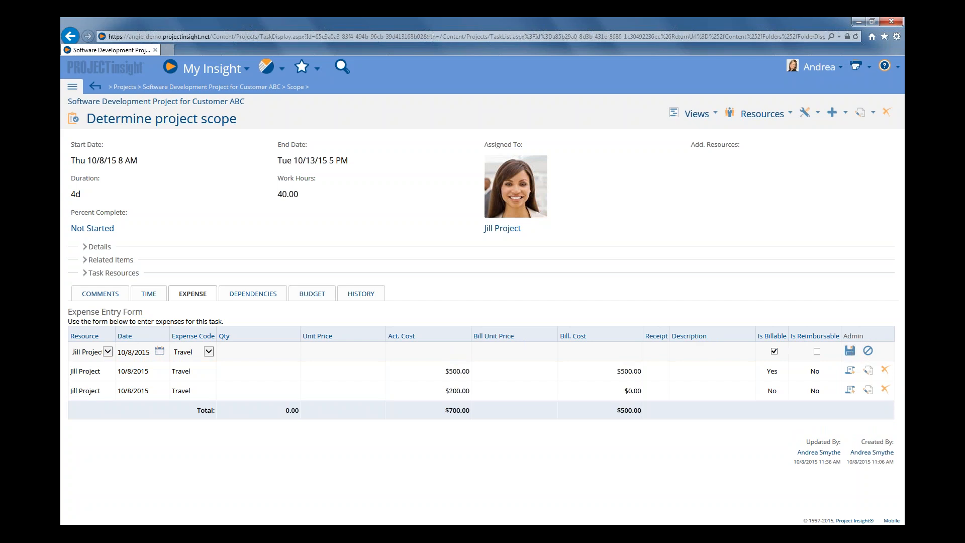
Return to the task list, add the Actual Hours and Actual Expense columns ahead of Resources, and update the list
{"action": "left_click", "coordinate": [698, 128]}
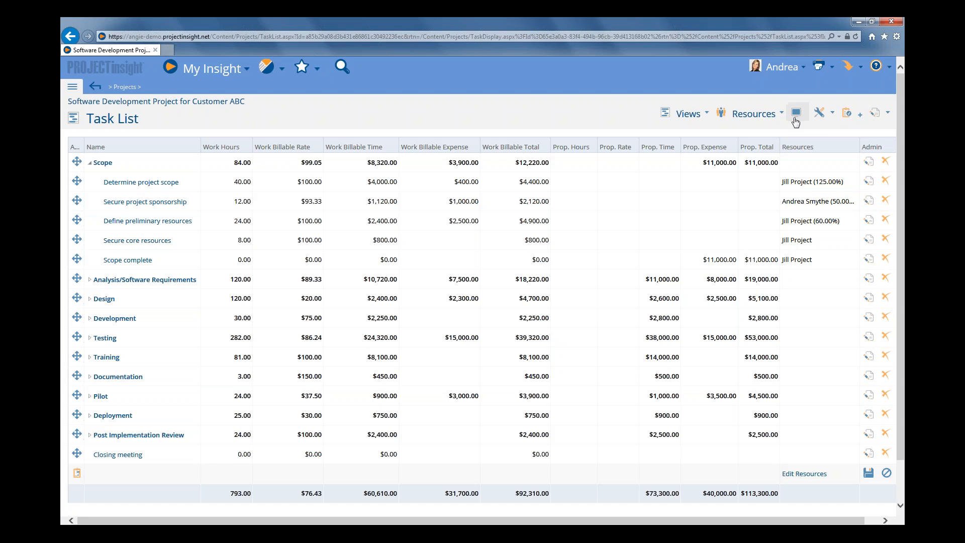
{"action": "left_click", "coordinate": [796, 119]}
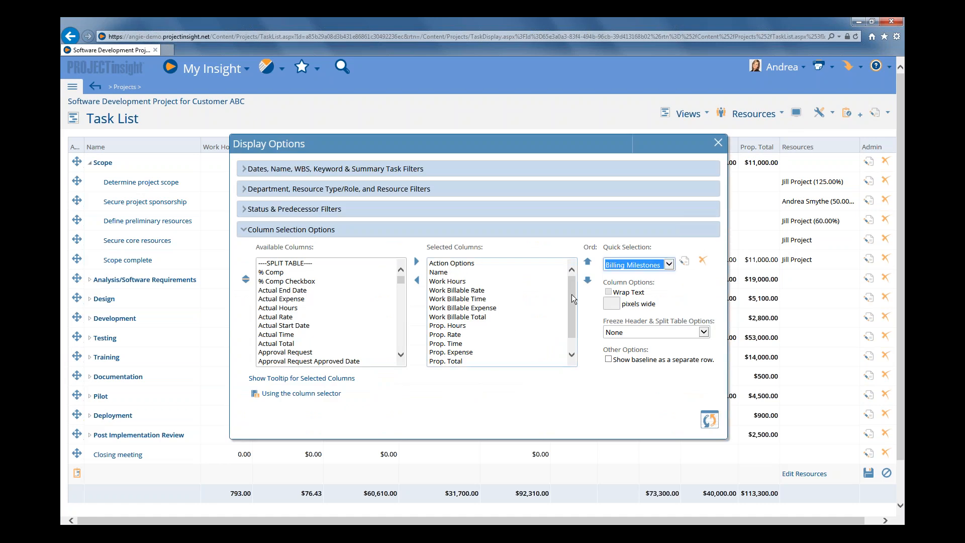
{"action": "left_click_drag", "start_coordinate": [571, 298], "coordinate": [572, 330]}
{"action": "left_click", "coordinate": [447, 352]}
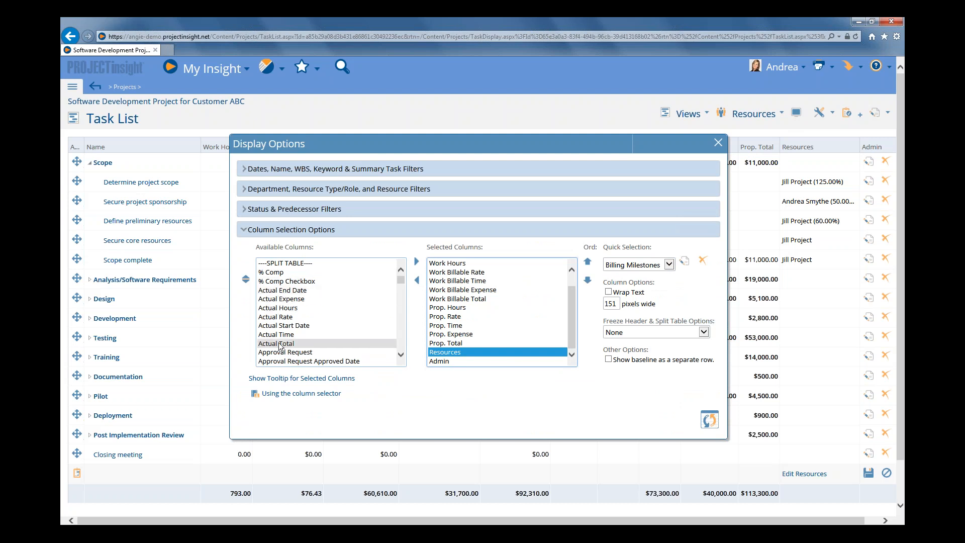
{"action": "left_click", "coordinate": [280, 310]}
{"action": "double_click", "coordinate": [279, 310]}
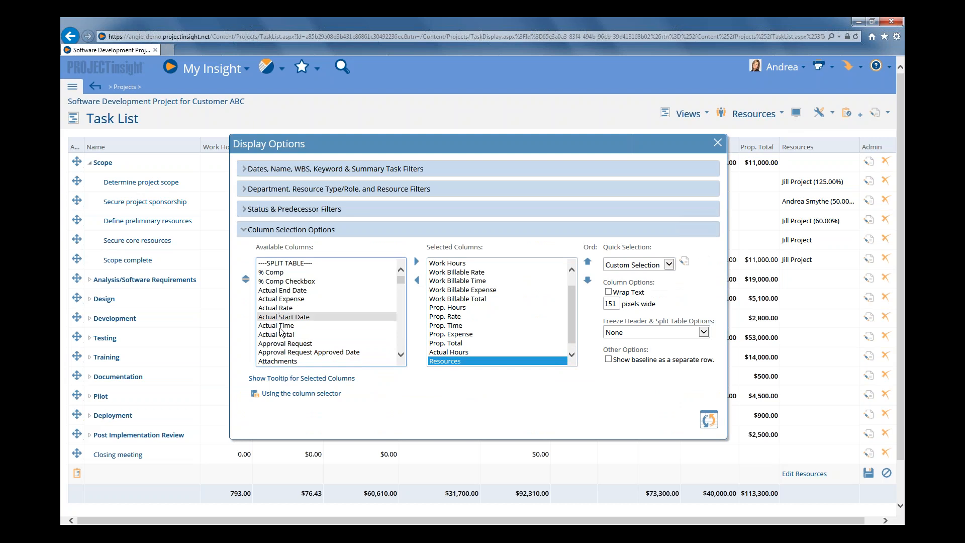
{"action": "double_click", "coordinate": [280, 300]}
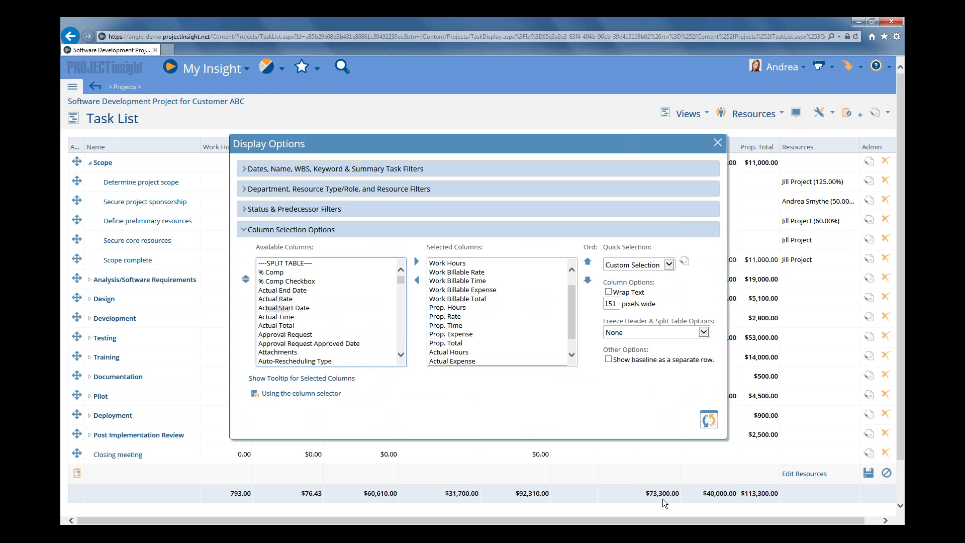
{"action": "left_click", "coordinate": [709, 422]}
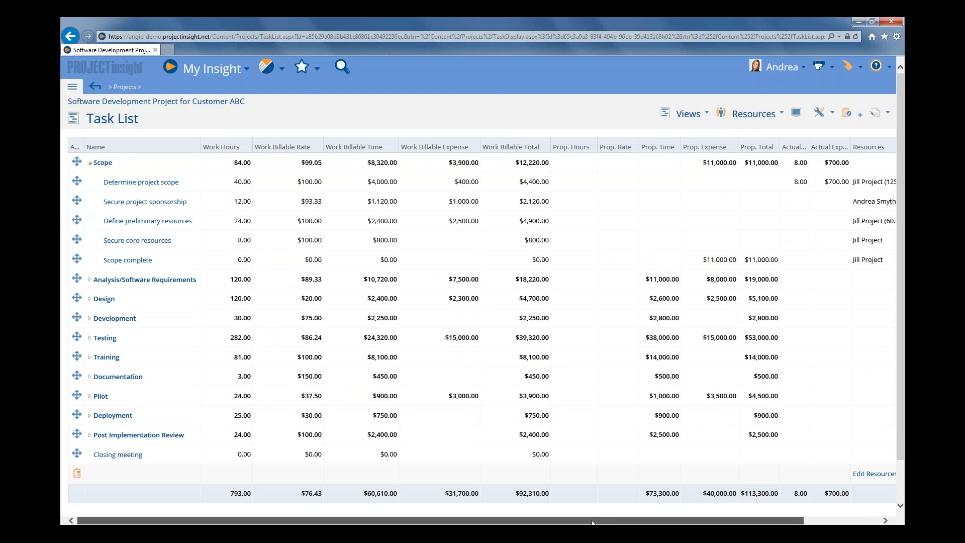
{"action": "left_click_drag", "start_coordinate": [592, 523], "coordinate": [650, 523]}
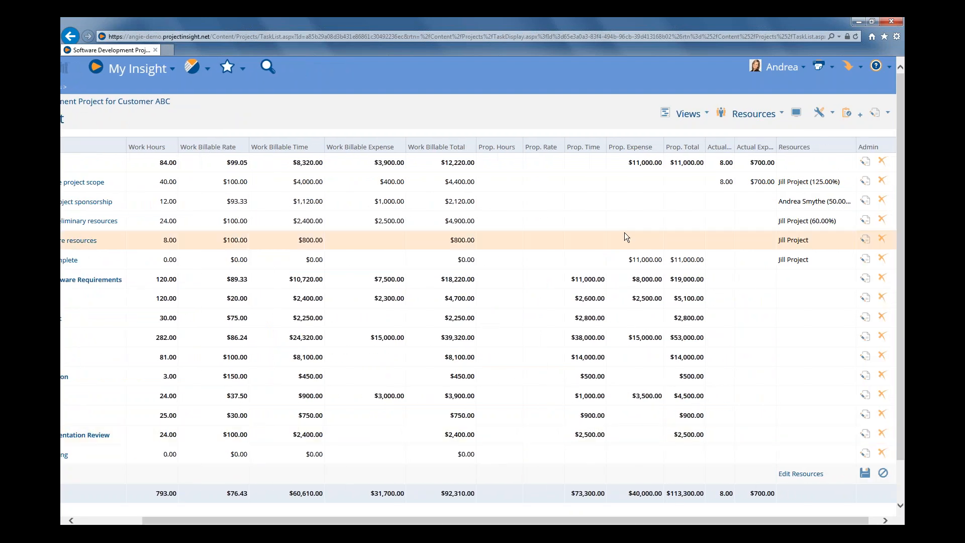
Widen the Actual Hours and Actual Expense columns in the task list so their full headings fit
{"action": "left_click_drag", "start_coordinate": [728, 138], "coordinate": [779, 142]}
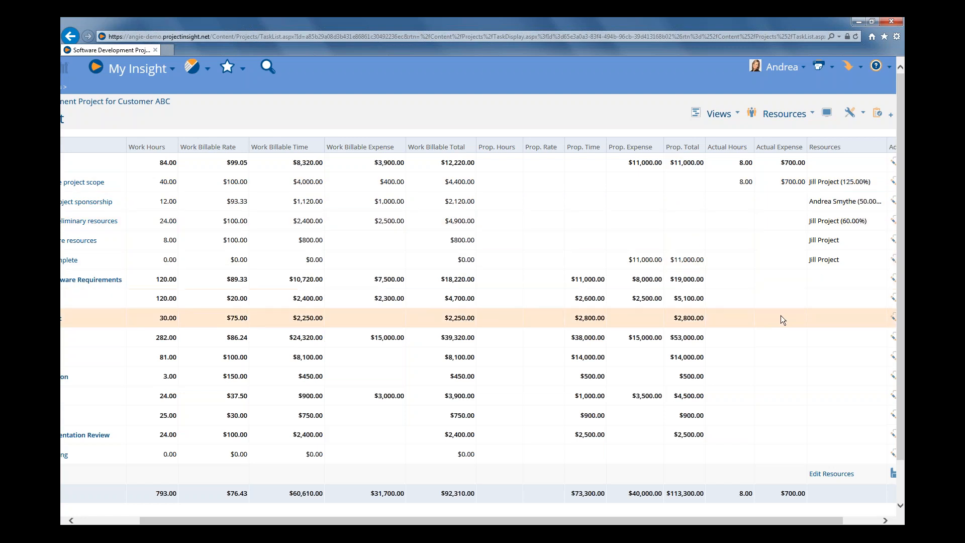
{"action": "scroll", "coordinate": [781, 315], "scroll_direction": "down", "scroll_amount": 1}
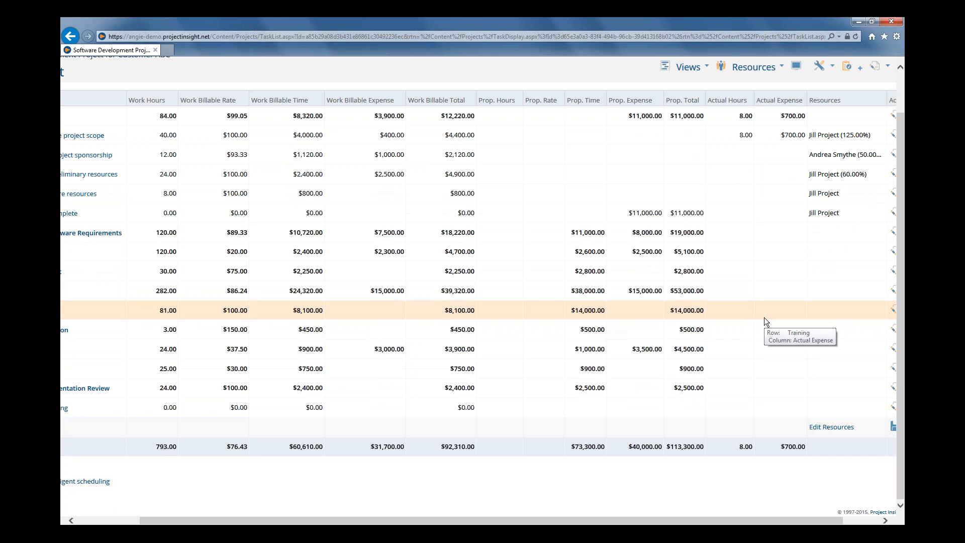
{"action": "scroll", "coordinate": [761, 183], "scroll_direction": "up", "scroll_amount": 1}
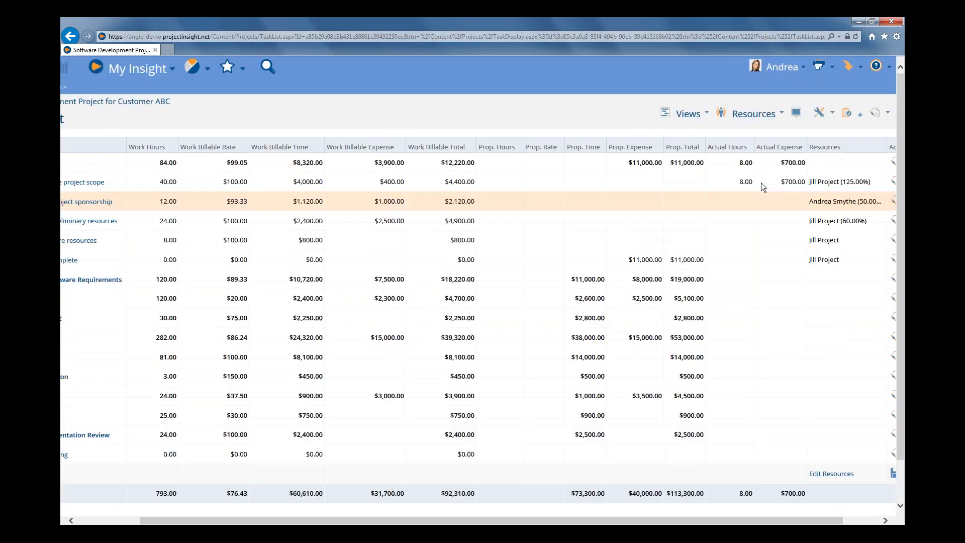
Add the Billable Hours, Billable Rate, Billable Time, Billable Expense and Billable Total columns ahead of Resources and update the task list
{"action": "left_click", "coordinate": [797, 114]}
{"action": "left_click", "coordinate": [289, 290]}
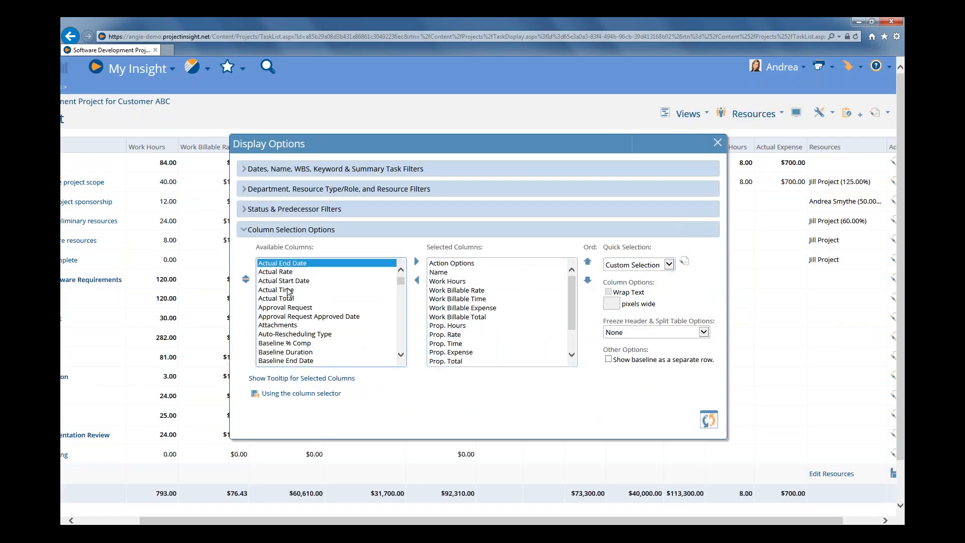
{"action": "scroll", "coordinate": [289, 291], "scroll_direction": "down", "scroll_amount": 6}
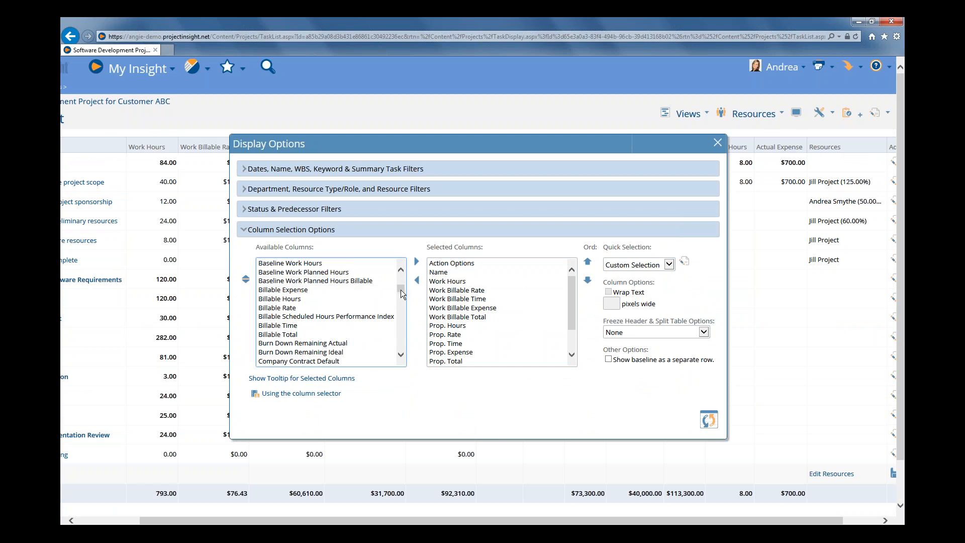
{"action": "left_click_drag", "start_coordinate": [402, 294], "coordinate": [401, 277]}
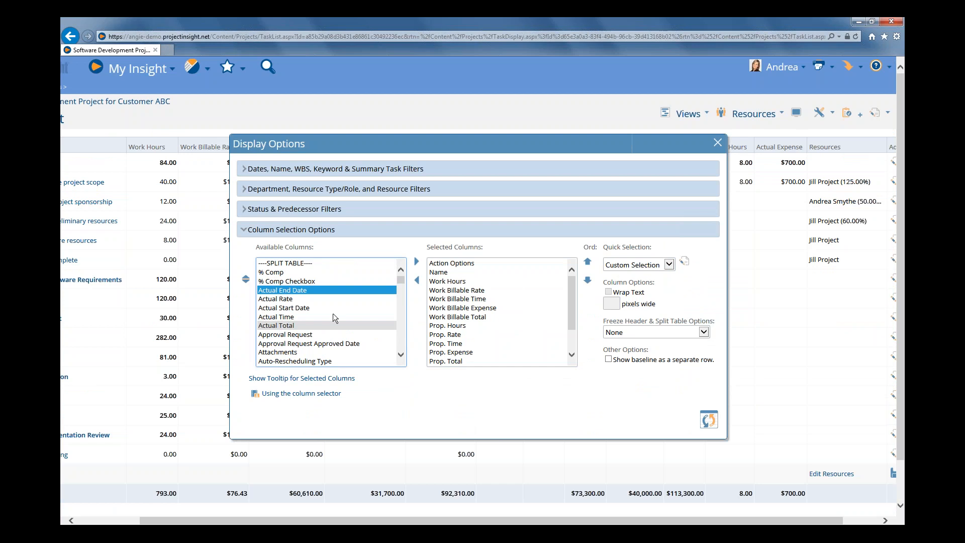
{"action": "left_click_drag", "start_coordinate": [401, 281], "coordinate": [401, 289]}
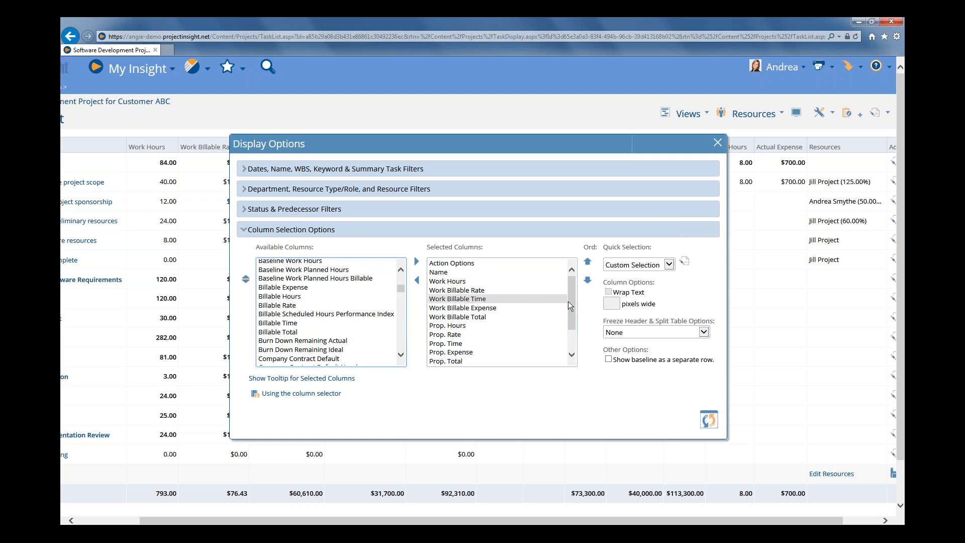
{"action": "scroll", "coordinate": [569, 301], "scroll_direction": "down", "scroll_amount": 2}
{"action": "left_click", "coordinate": [451, 353]}
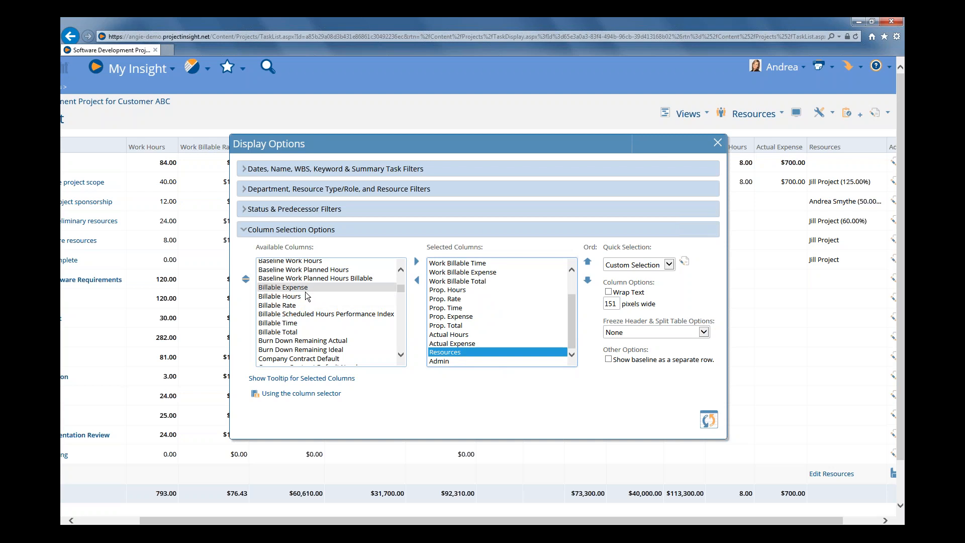
{"action": "double_click", "coordinate": [284, 297]}
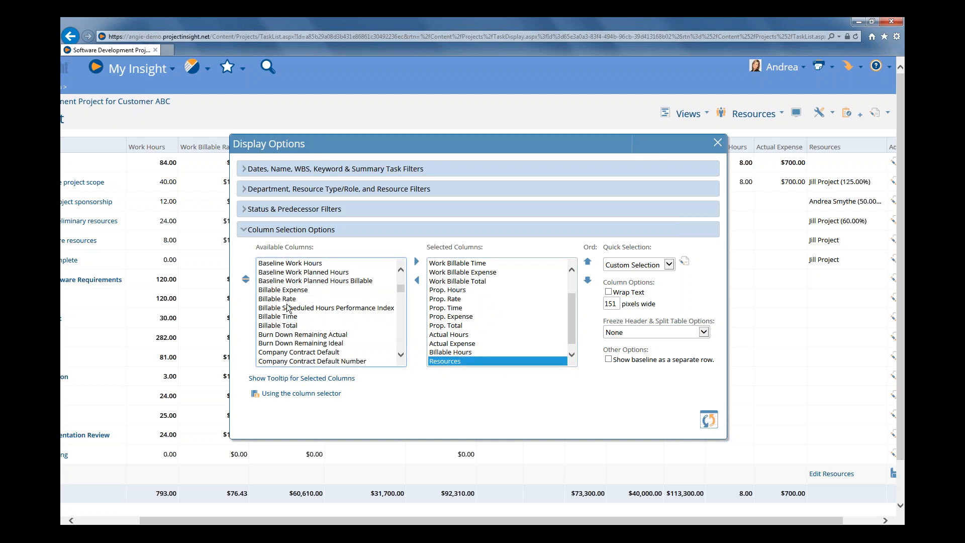
{"action": "double_click", "coordinate": [285, 300]}
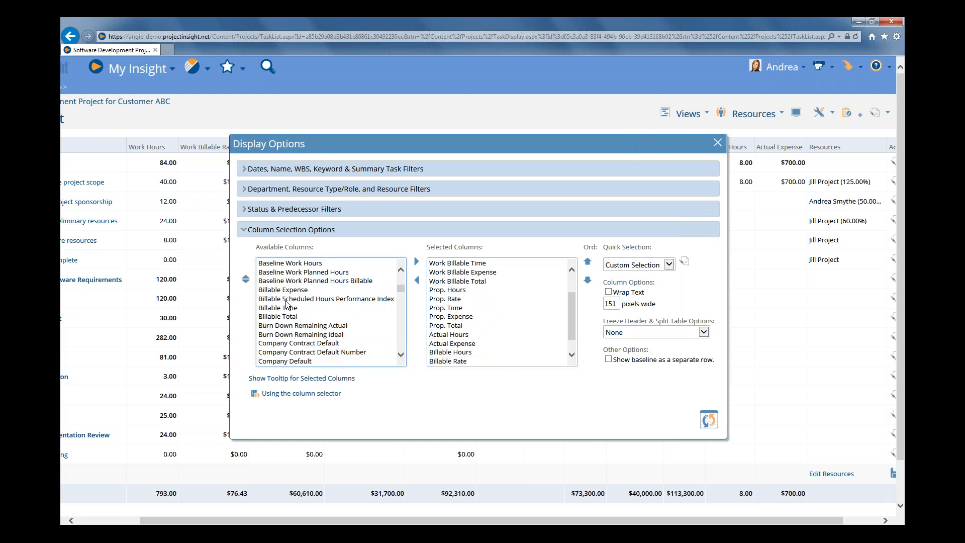
{"action": "double_click", "coordinate": [288, 308]}
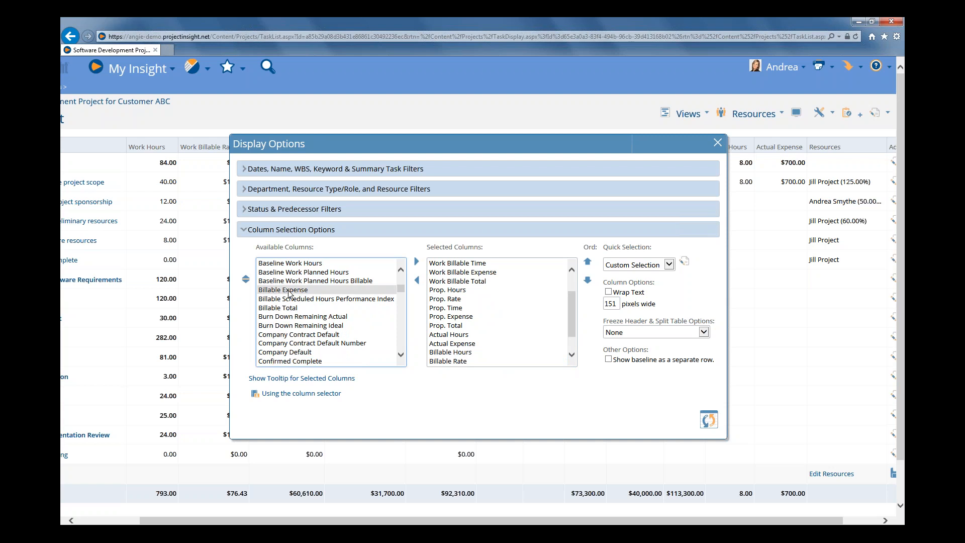
{"action": "double_click", "coordinate": [288, 292]}
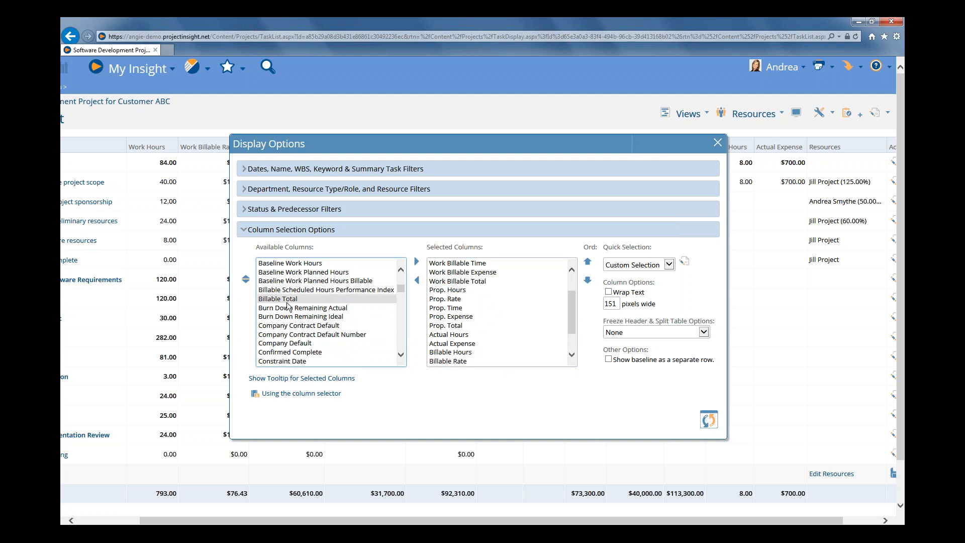
{"action": "double_click", "coordinate": [286, 300]}
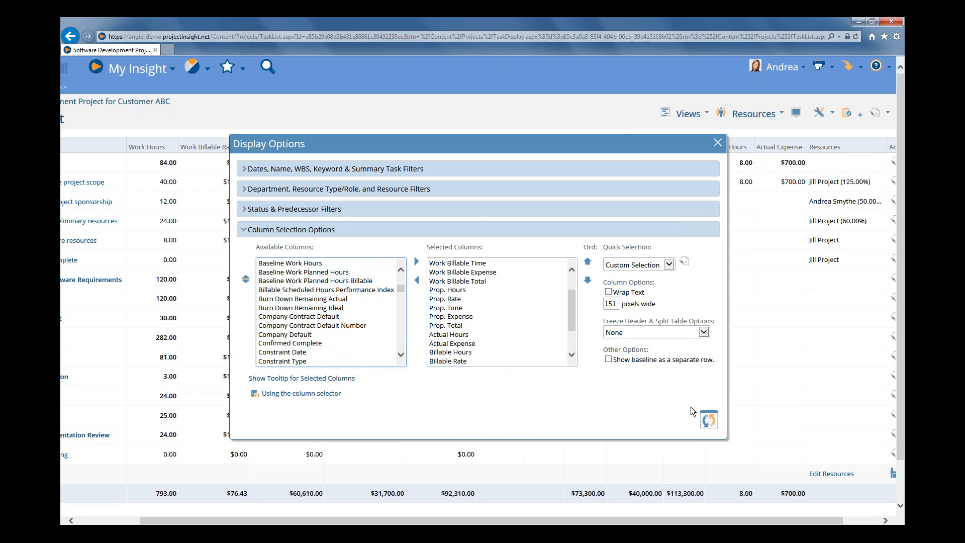
{"action": "left_click", "coordinate": [713, 421]}
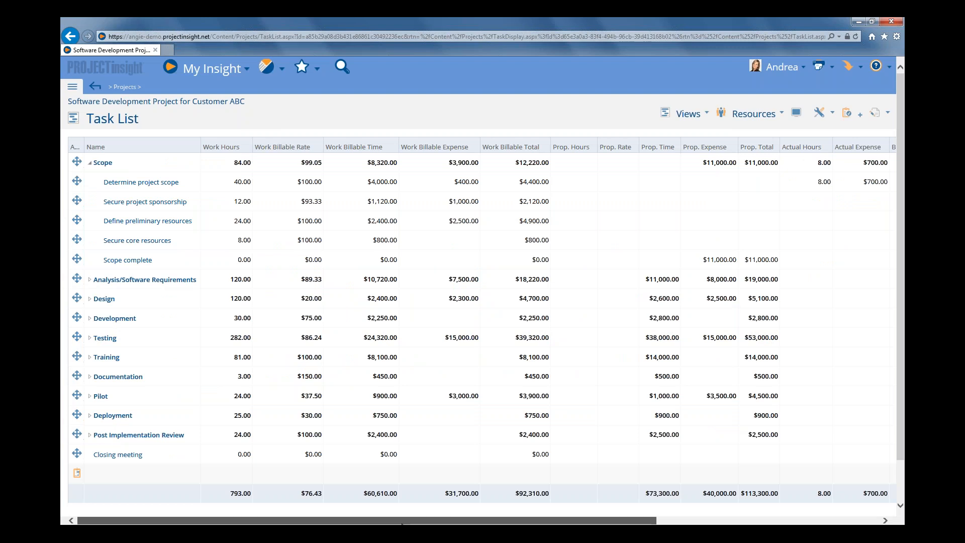
Freeze the task list's header and left panes so the task names stay in view
{"action": "left_click_drag", "start_coordinate": [402, 522], "coordinate": [241, 443]}
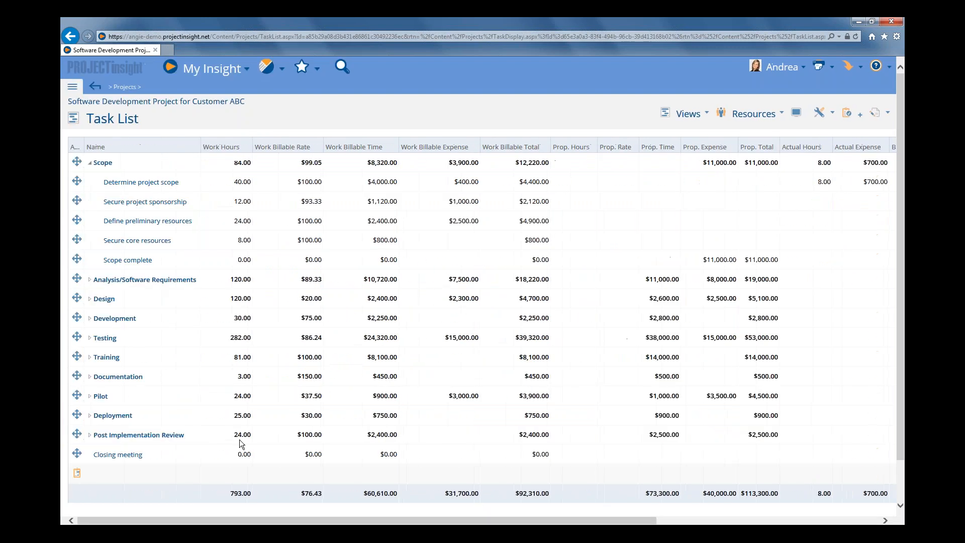
{"action": "right_click", "coordinate": [173, 144]}
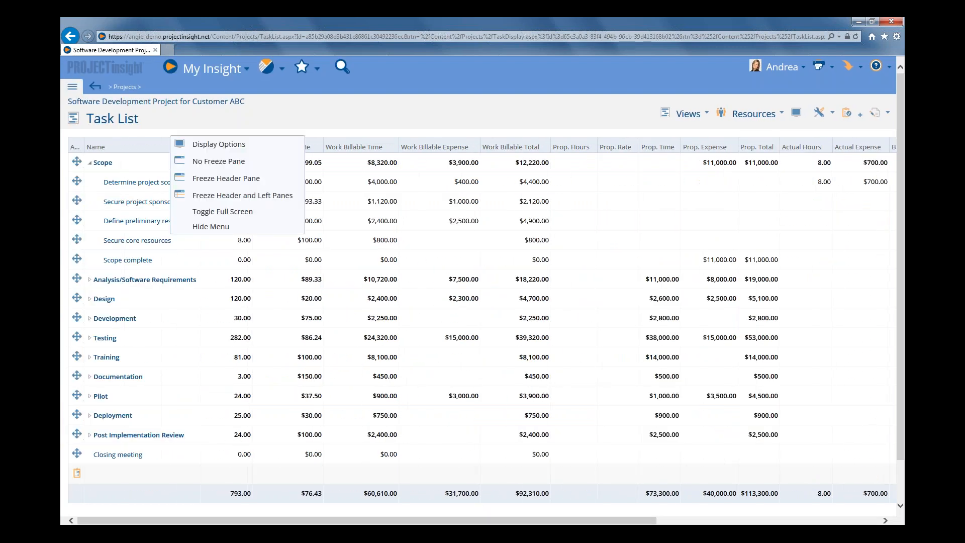
{"action": "left_click", "coordinate": [233, 196]}
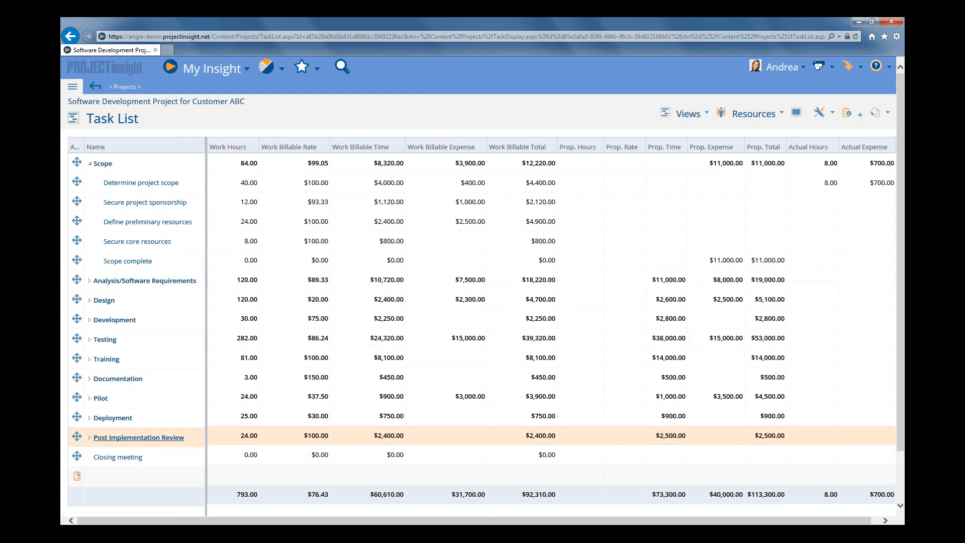
Widen the Billable Hours, Billable Time, Billable Expense and Billable Total columns so their full headings fit
{"action": "left_click_drag", "start_coordinate": [218, 518], "coordinate": [242, 517]}
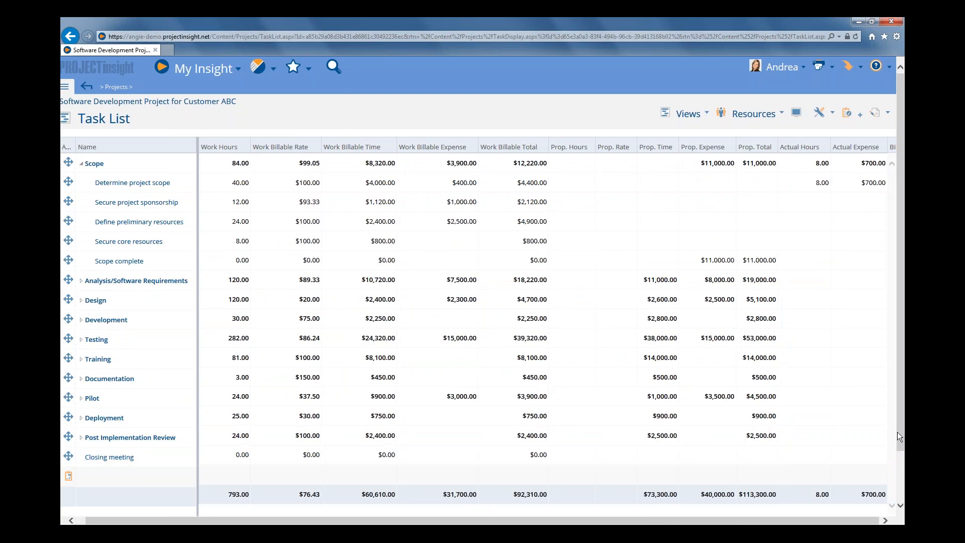
{"action": "left_click_drag", "start_coordinate": [900, 439], "coordinate": [900, 451]}
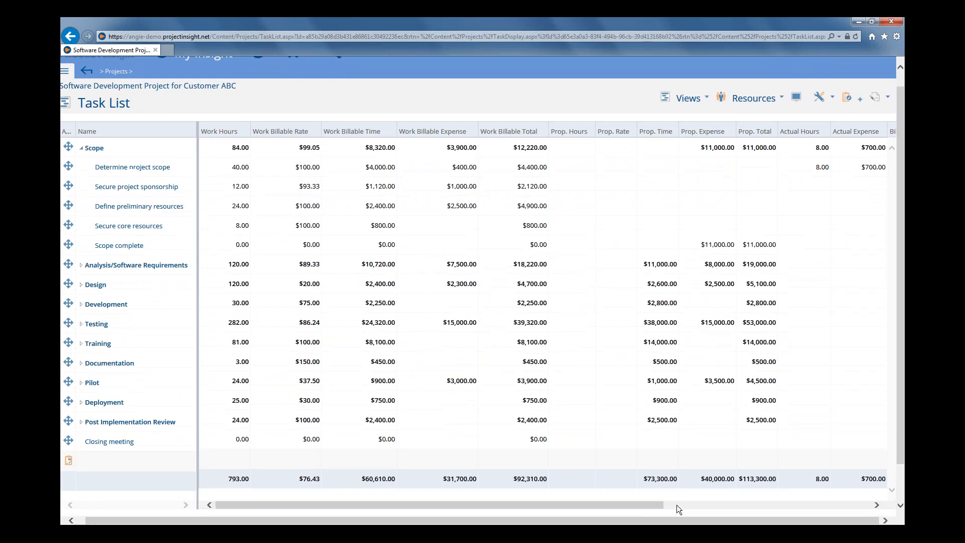
{"action": "left_click_drag", "start_coordinate": [638, 505], "coordinate": [873, 464]}
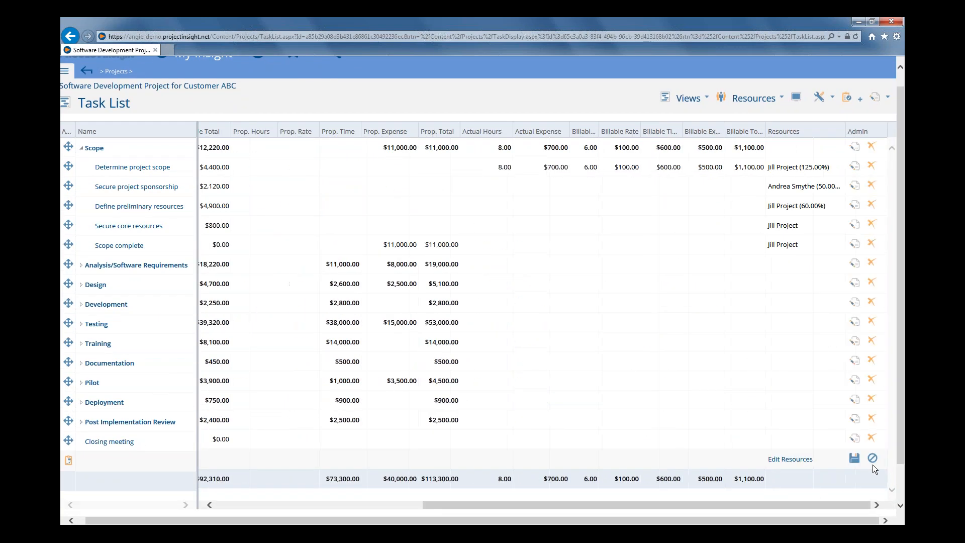
{"action": "left_click", "coordinate": [688, 98]}
{"action": "left_click_drag", "start_coordinate": [595, 123], "coordinate": [614, 121]}
{"action": "left_click_drag", "start_coordinate": [688, 128], "coordinate": [792, 124]}
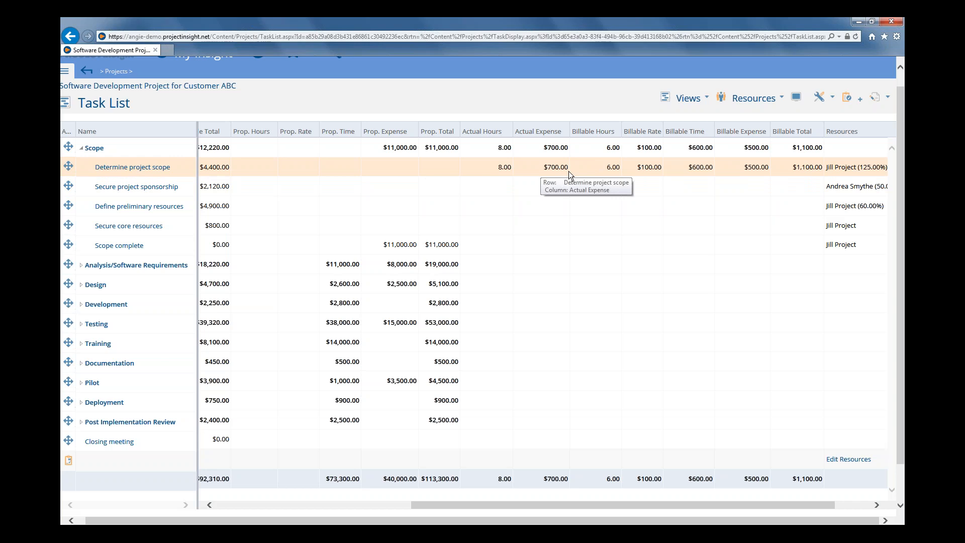
Add the Invoiced Hours, Invoiced Rate, Invoiced Time, Invoiced Expense and Invoiced Total columns ahead of Resources and update the task list
{"action": "left_click", "coordinate": [797, 98]}
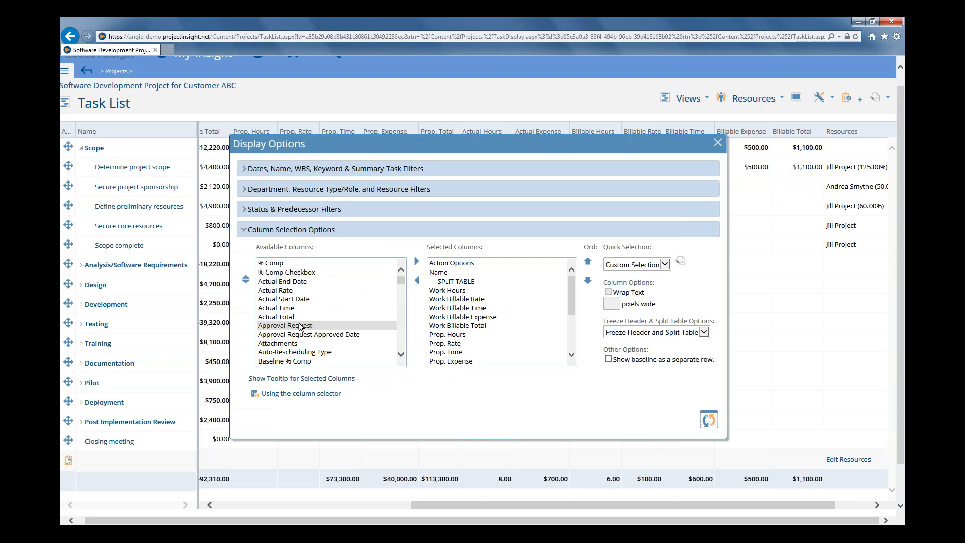
{"action": "scroll", "coordinate": [300, 327], "scroll_direction": "down", "scroll_amount": 6}
{"action": "scroll", "coordinate": [300, 327], "scroll_direction": "down", "scroll_amount": 4}
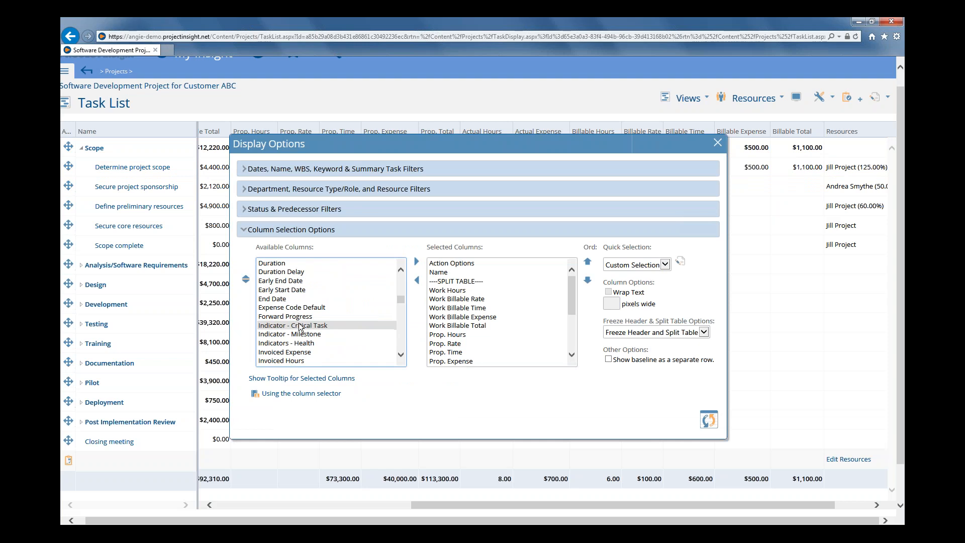
{"action": "scroll", "coordinate": [299, 327], "scroll_direction": "down", "scroll_amount": 2}
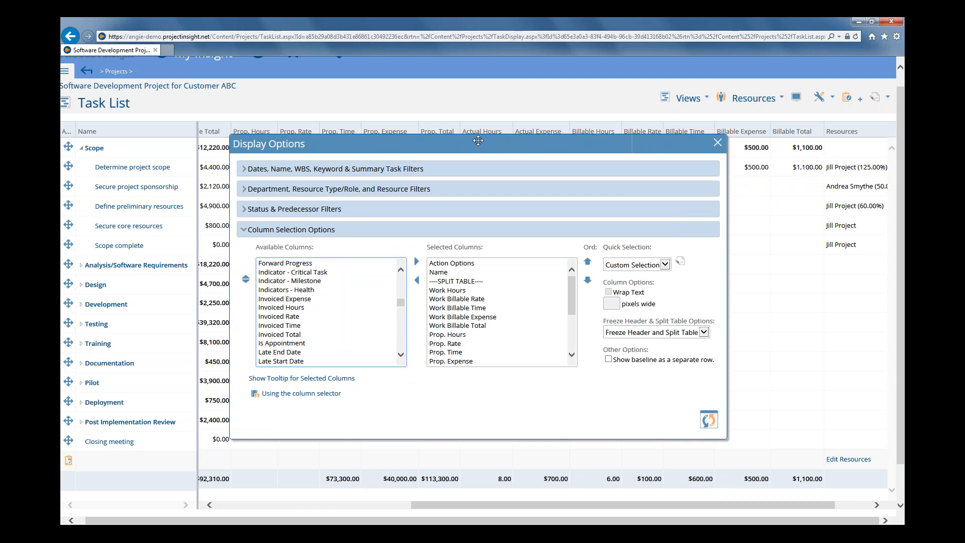
{"action": "left_click_drag", "start_coordinate": [478, 140], "coordinate": [465, 276]}
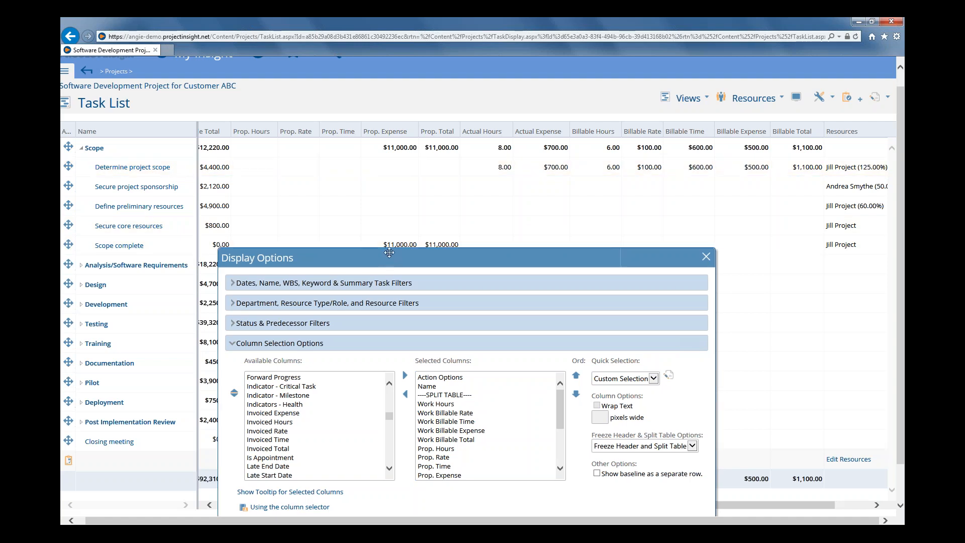
{"action": "left_click_drag", "start_coordinate": [394, 261], "coordinate": [368, 138]}
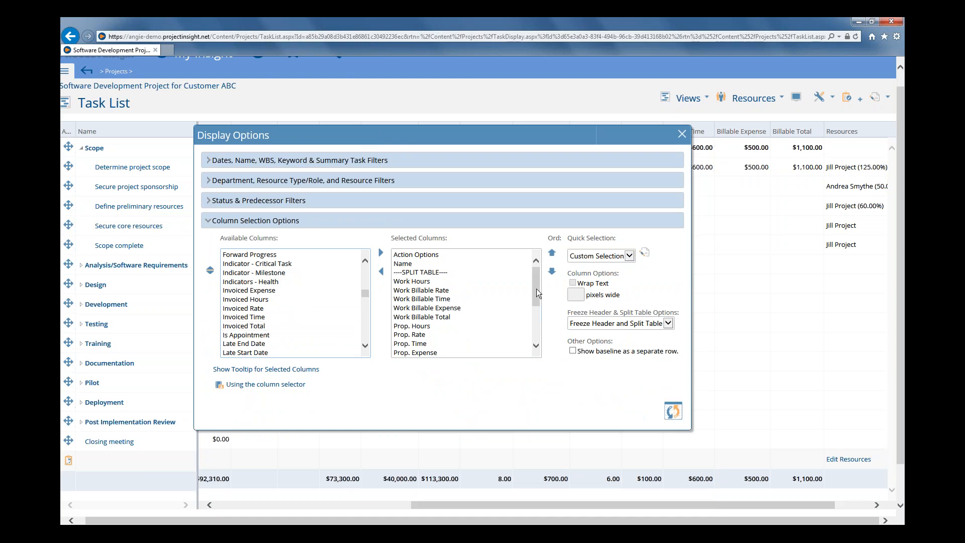
{"action": "left_click_drag", "start_coordinate": [536, 289], "coordinate": [530, 326]}
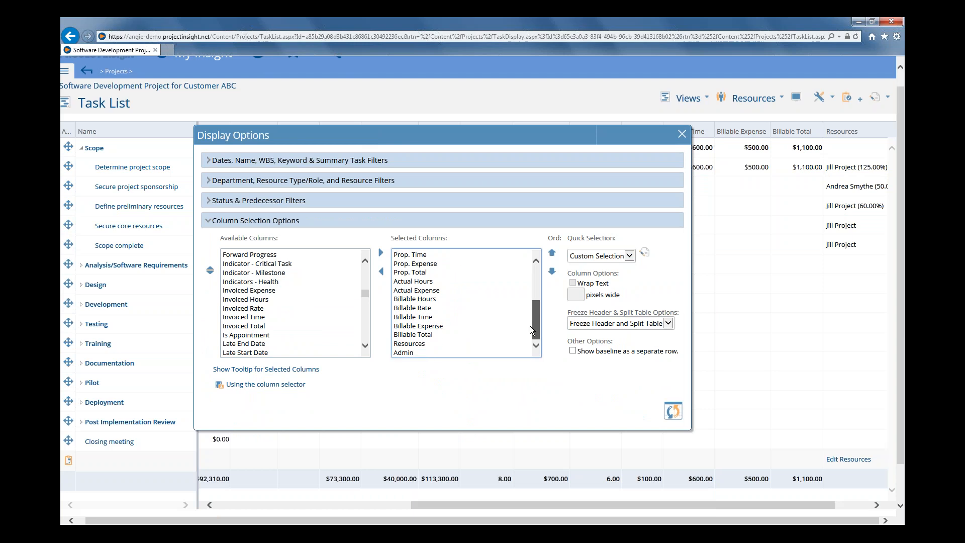
{"action": "left_click", "coordinate": [410, 345]}
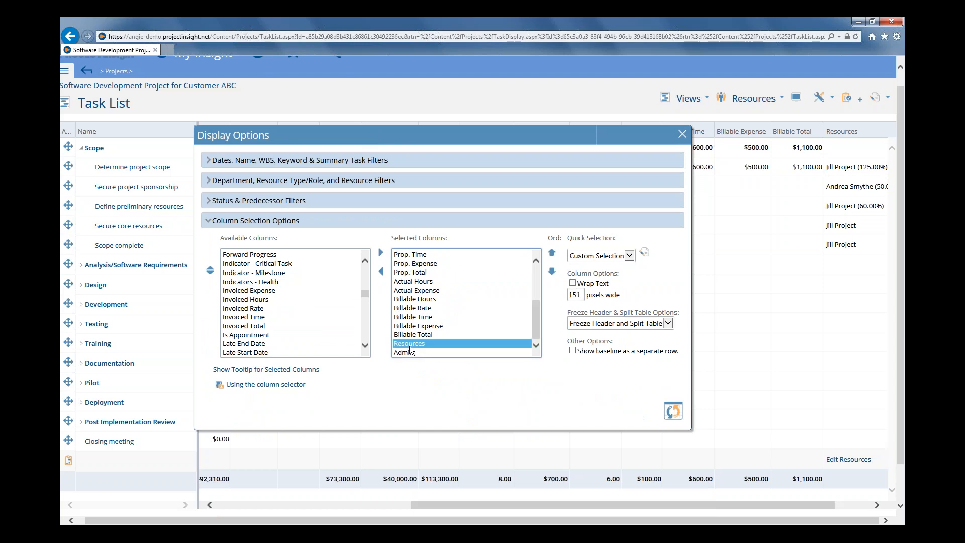
{"action": "double_click", "coordinate": [268, 300]}
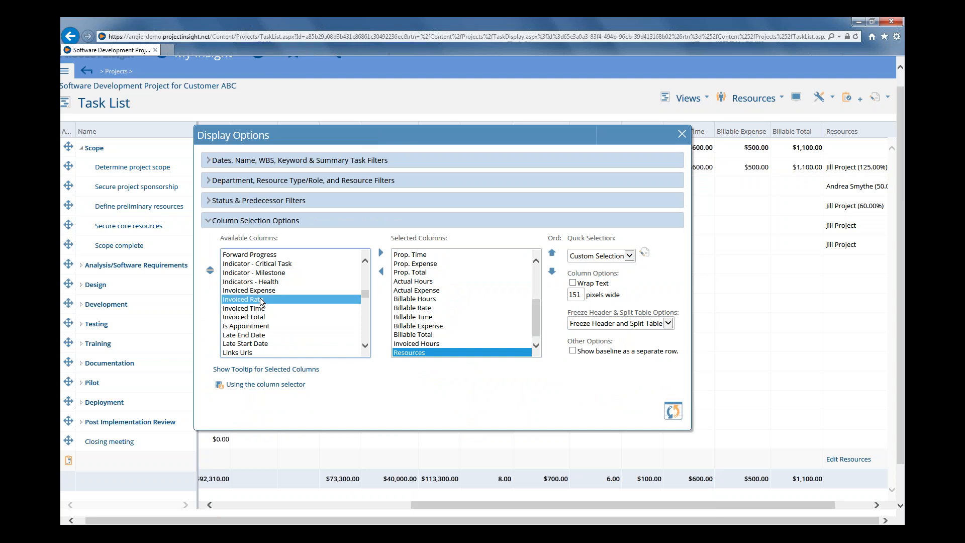
{"action": "double_click", "coordinate": [266, 300]}
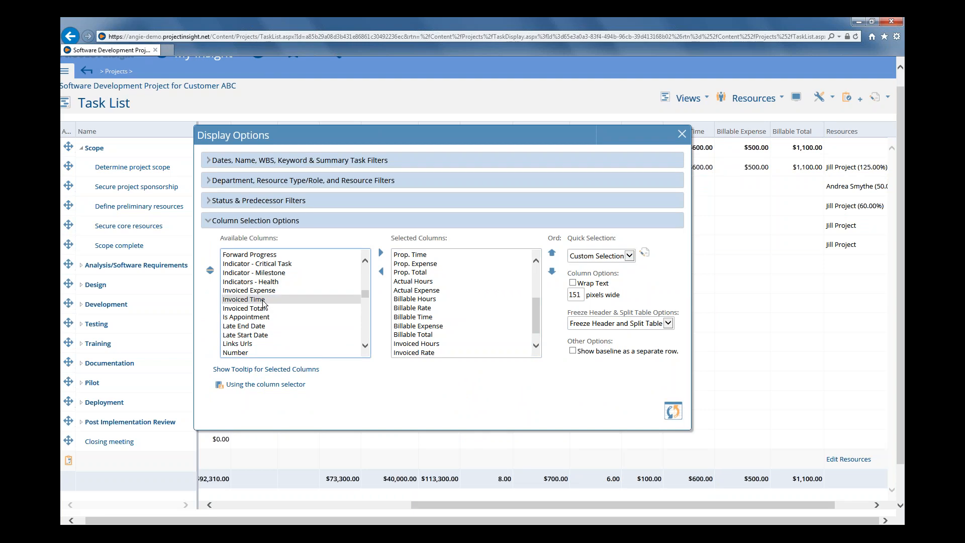
{"action": "double_click", "coordinate": [263, 300]}
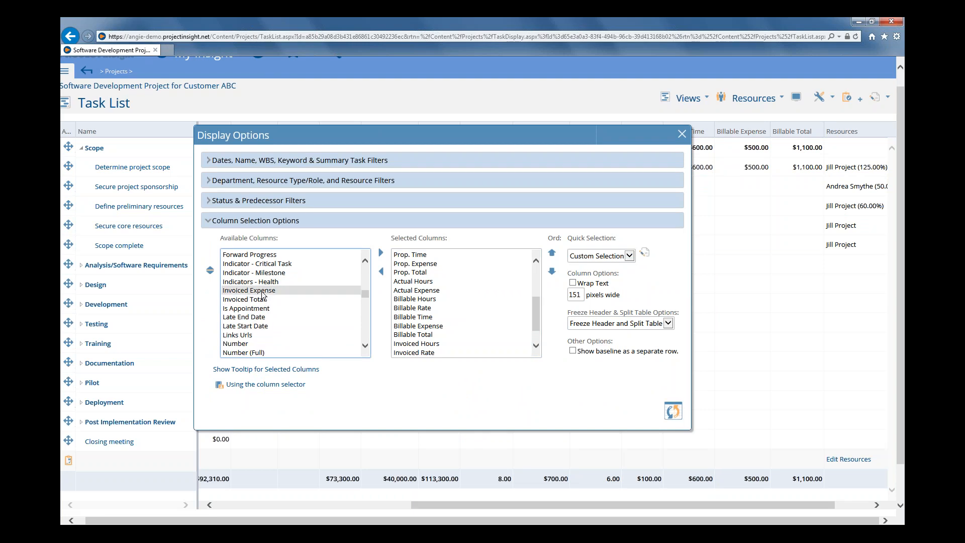
{"action": "double_click", "coordinate": [262, 292]}
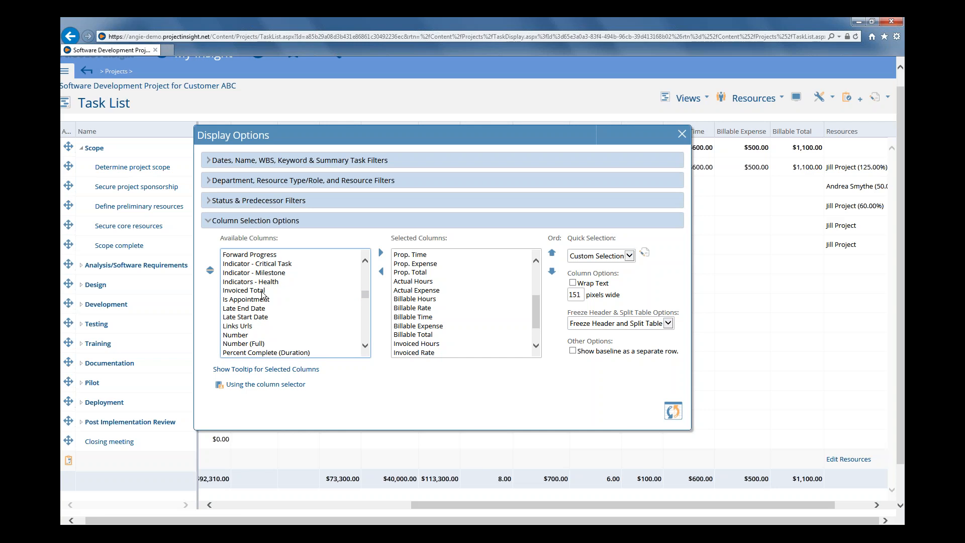
{"action": "double_click", "coordinate": [262, 291]}
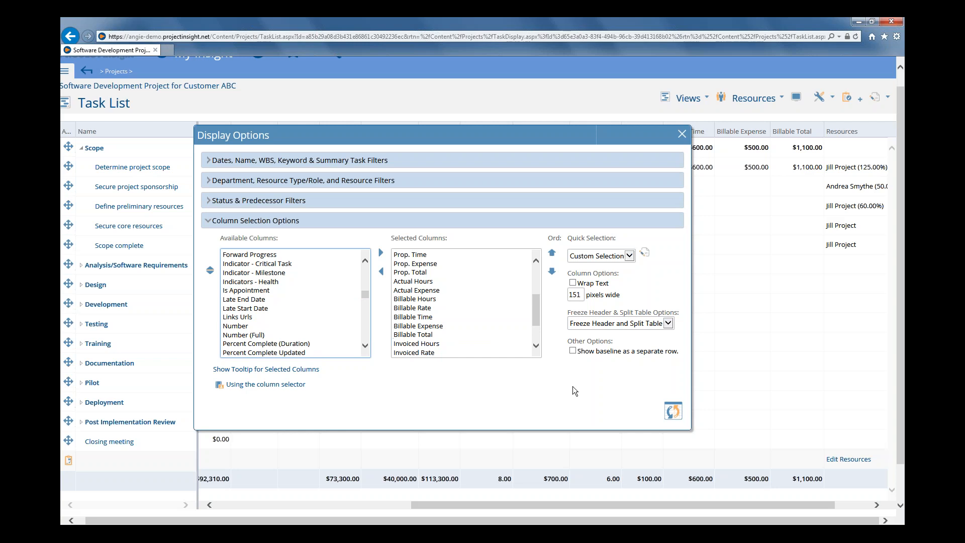
{"action": "left_click", "coordinate": [673, 411]}
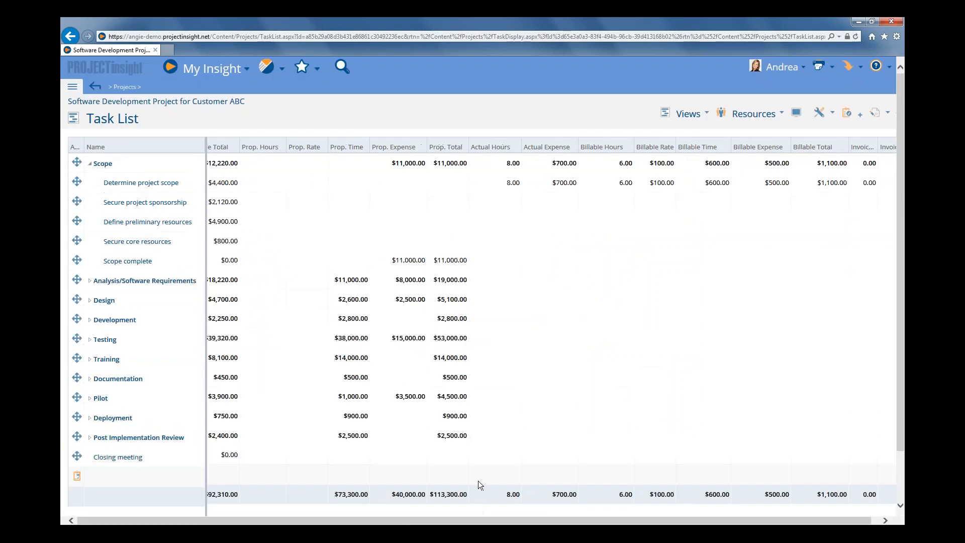
{"action": "left_click_drag", "start_coordinate": [404, 521], "coordinate": [417, 522]}
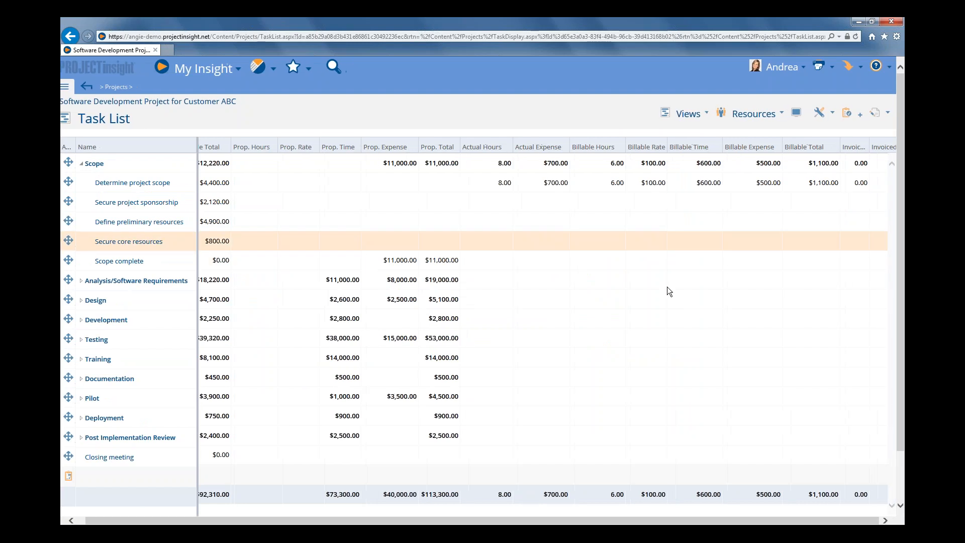
Widen the Invoiced Hours, Invoiced Rate, Invoiced Time, Invoiced Expense and Invoiced Total columns so their full headings fit
{"action": "left_click_drag", "start_coordinate": [901, 358], "coordinate": [902, 369]}
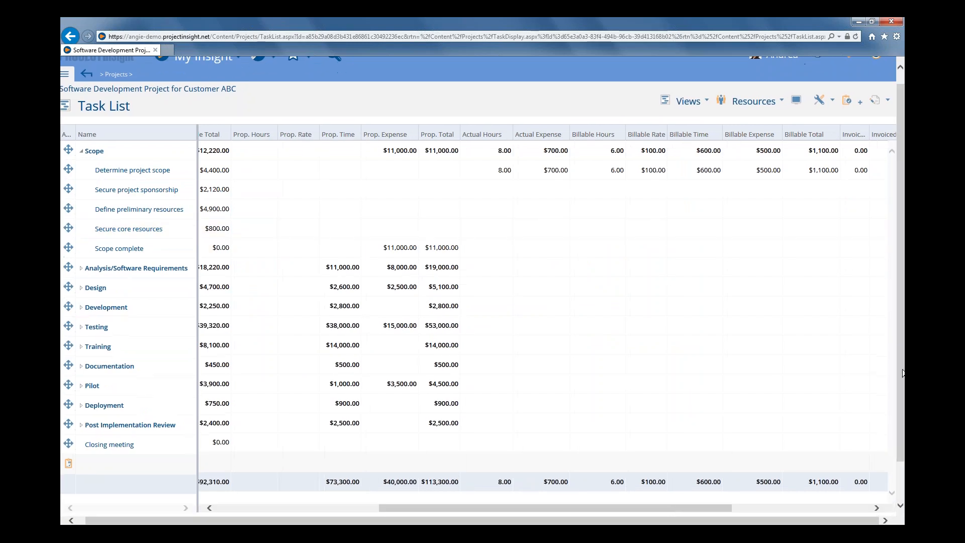
{"action": "left_click_drag", "start_coordinate": [671, 506], "coordinate": [820, 508]}
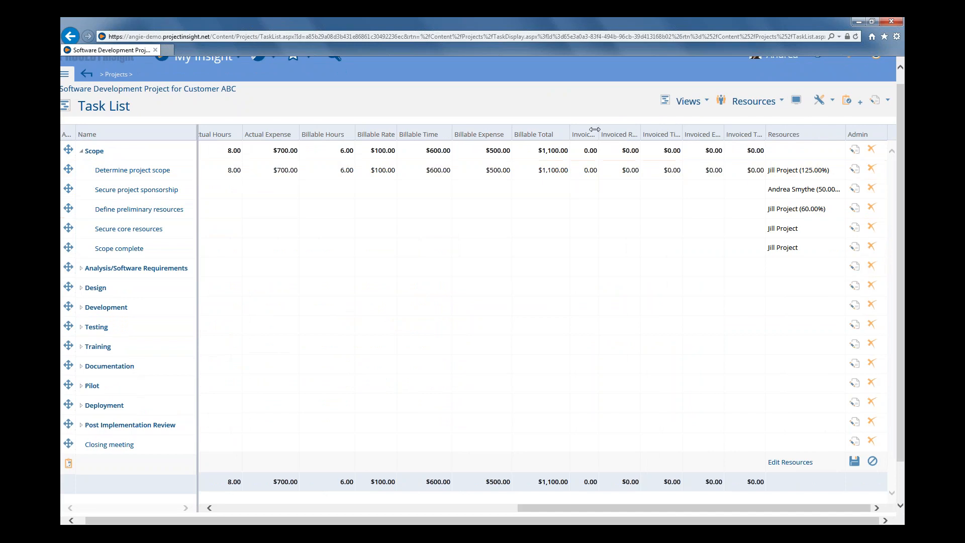
{"action": "left_click_drag", "start_coordinate": [595, 129], "coordinate": [637, 127]}
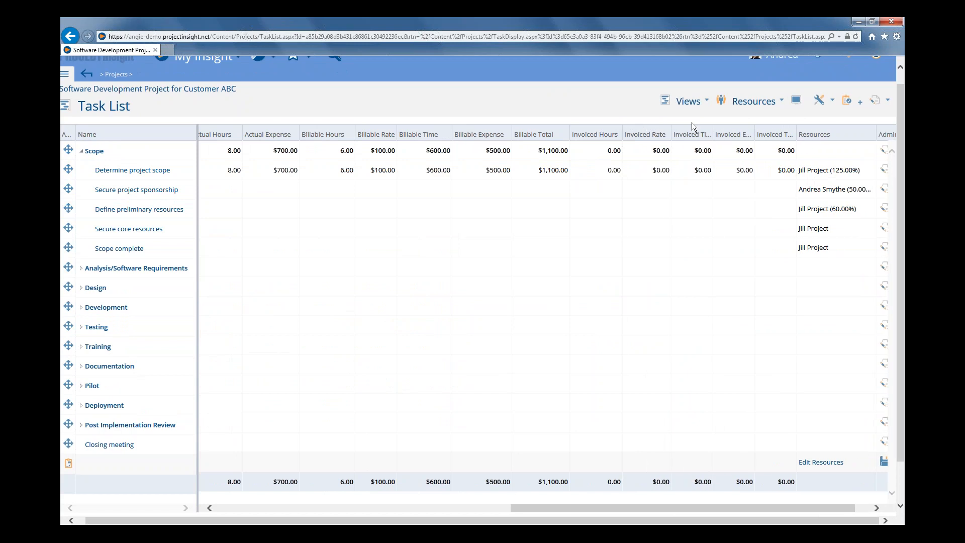
{"action": "left_click_drag", "start_coordinate": [713, 128], "coordinate": [803, 129]}
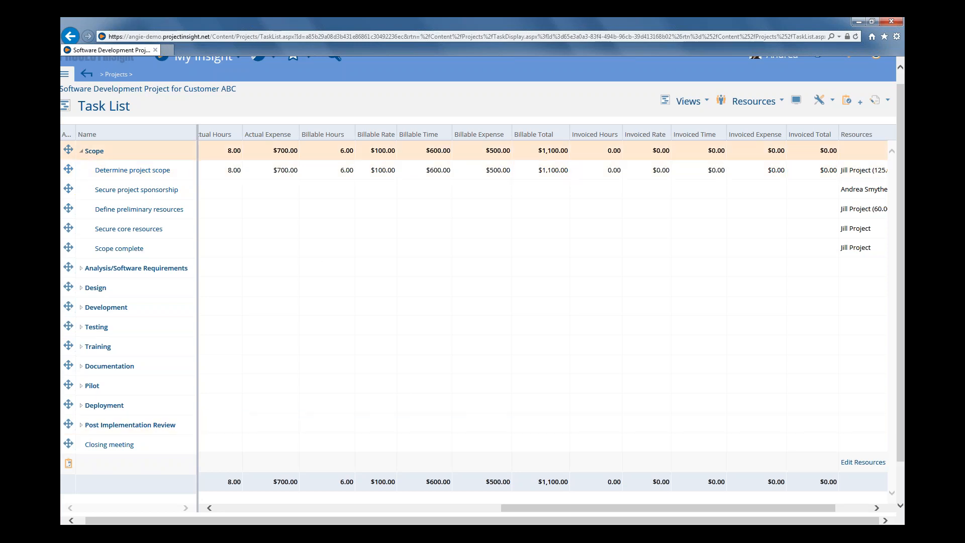
Toggle the task list's full screen display on and back off
{"action": "right_click", "coordinate": [134, 134]}
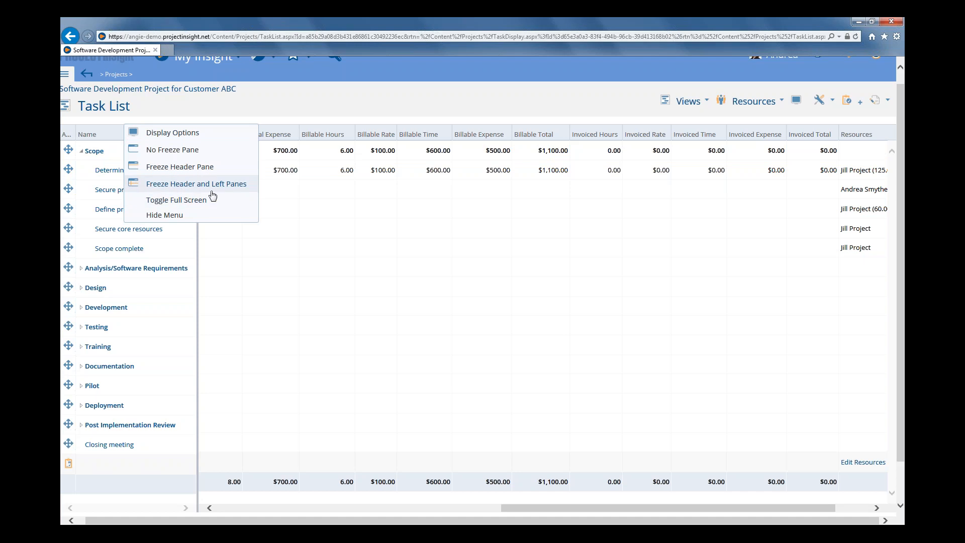
{"action": "left_click", "coordinate": [241, 110]}
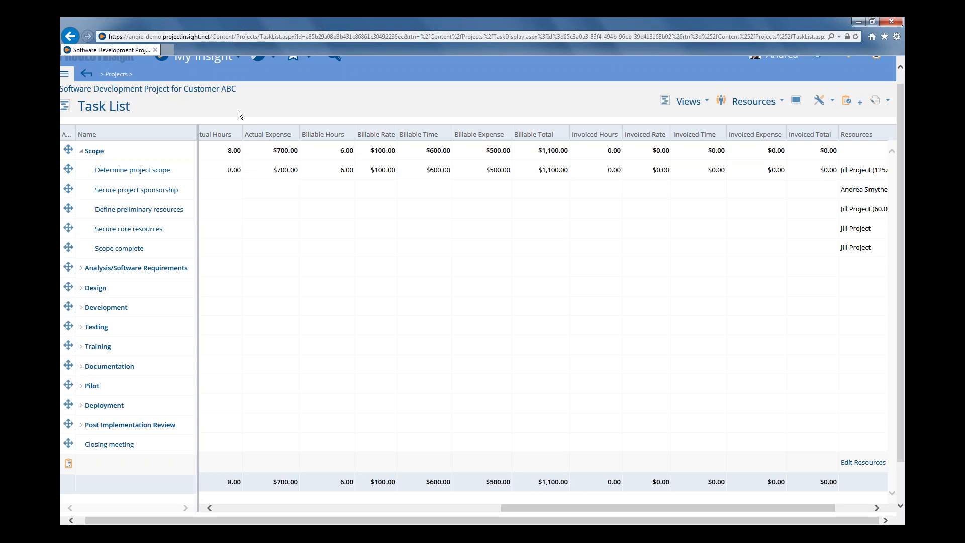
{"action": "right_click", "coordinate": [117, 133]}
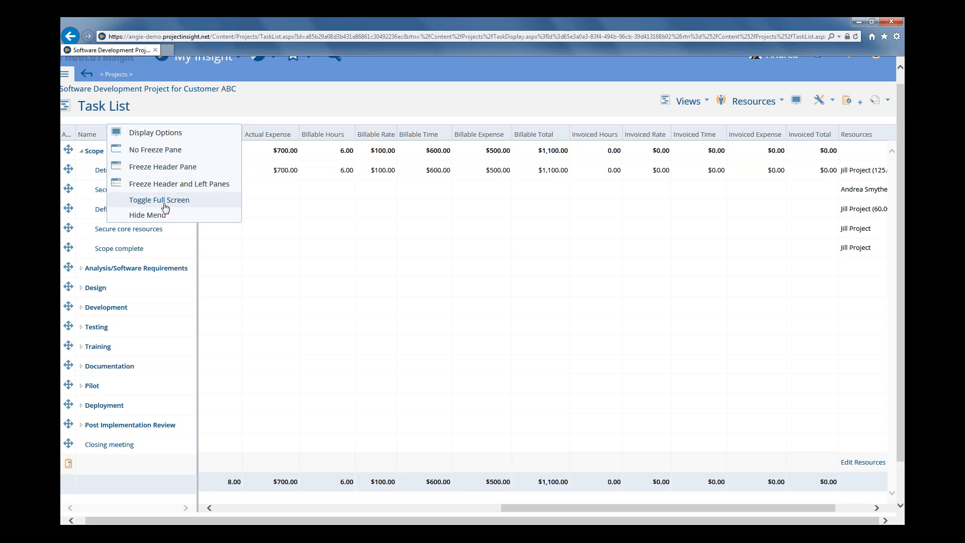
{"action": "left_click", "coordinate": [159, 201]}
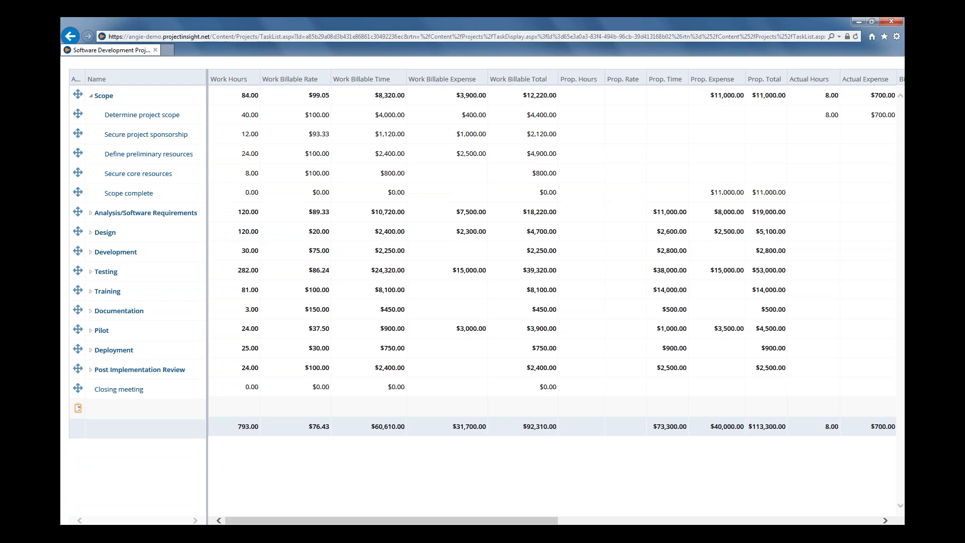
{"action": "left_click_drag", "start_coordinate": [149, 79], "coordinate": [149, 79]}
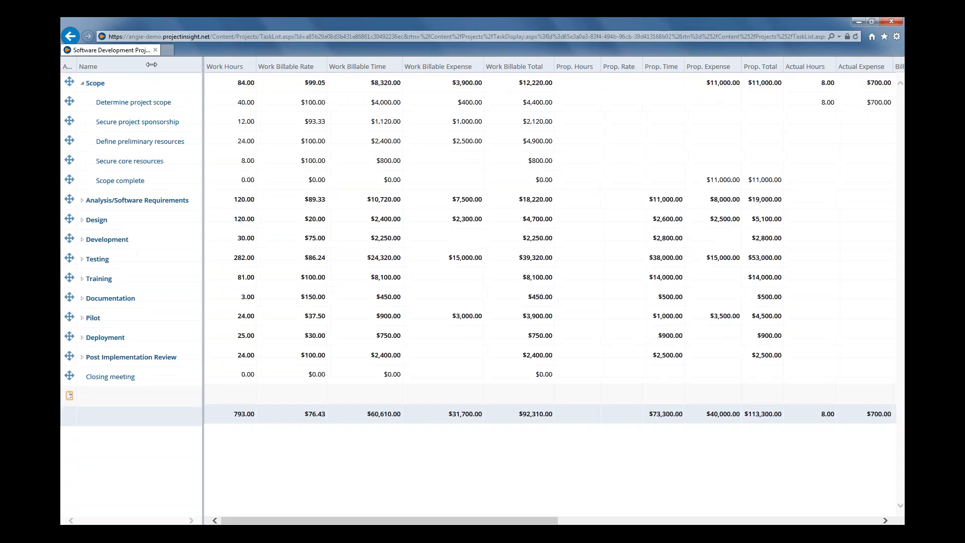
{"action": "left_click", "coordinate": [150, 65]}
{"action": "left_click", "coordinate": [202, 136]}
{"action": "left_click", "coordinate": [161, 64]}
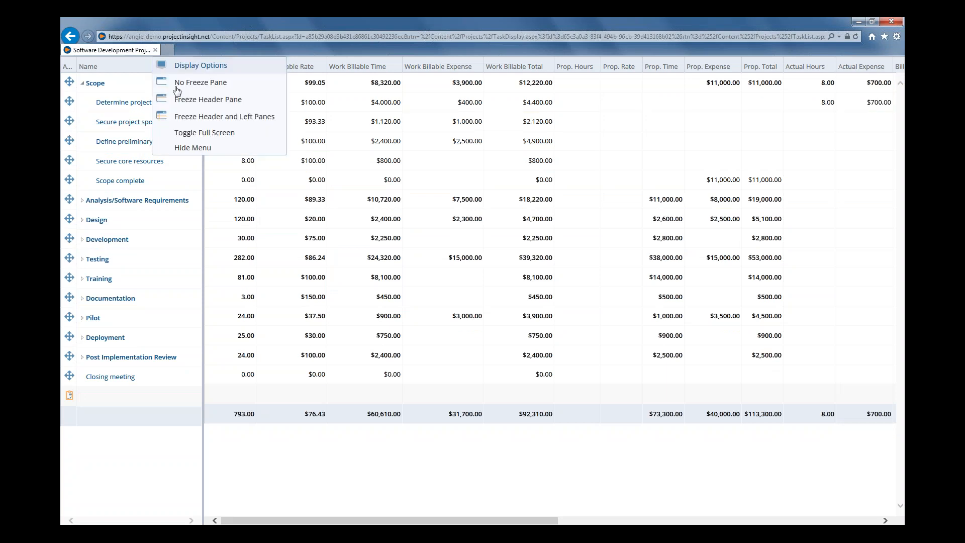
{"action": "left_click", "coordinate": [199, 136]}
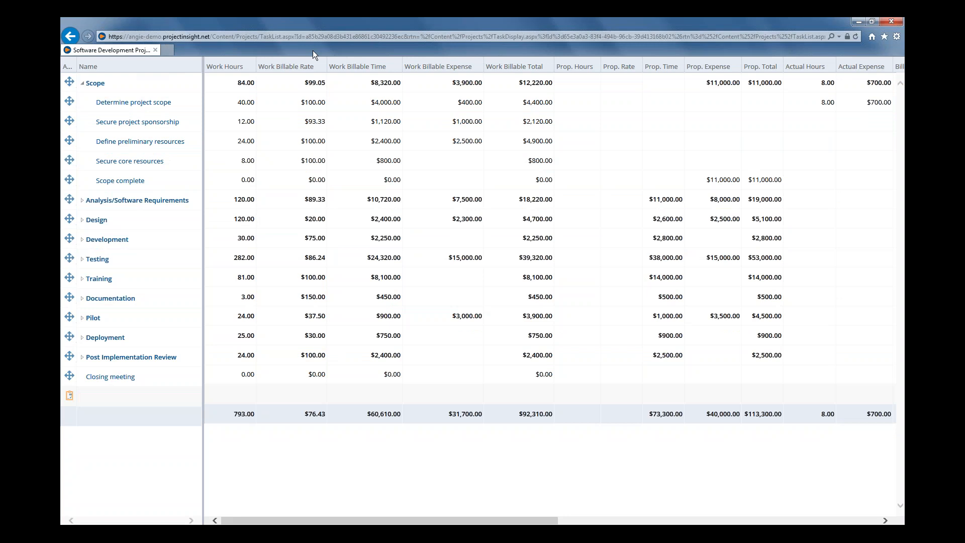
Set the task list to no freeze pane and collapse the Scope summary task
{"action": "right_click", "coordinate": [268, 57]}
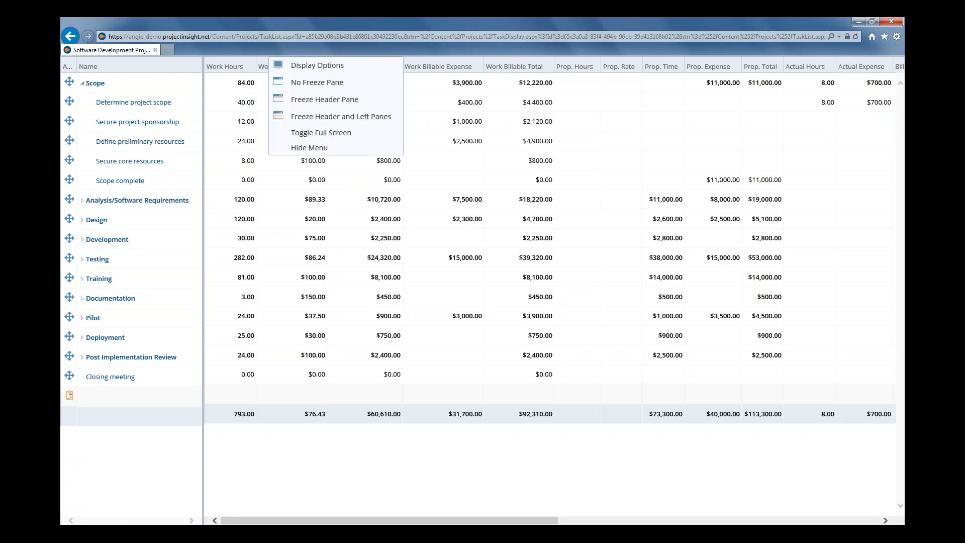
{"action": "left_click", "coordinate": [317, 82]}
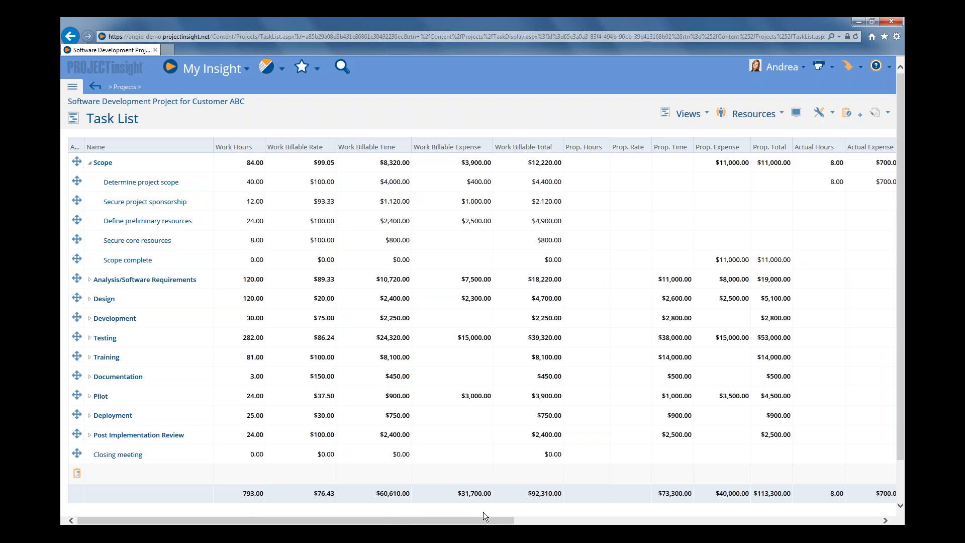
{"action": "left_click_drag", "start_coordinate": [484, 515], "coordinate": [554, 520]}
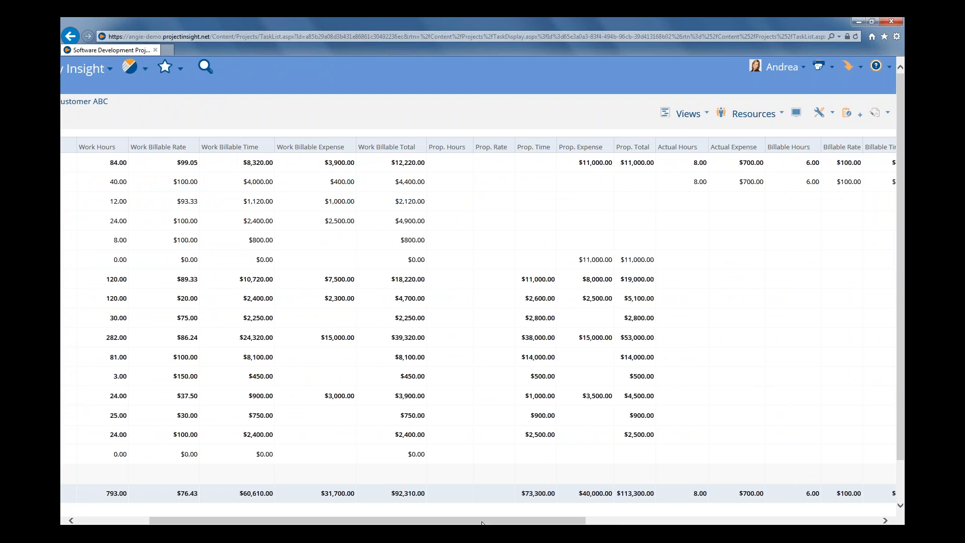
{"action": "left_click_drag", "start_coordinate": [412, 521], "coordinate": [342, 520]}
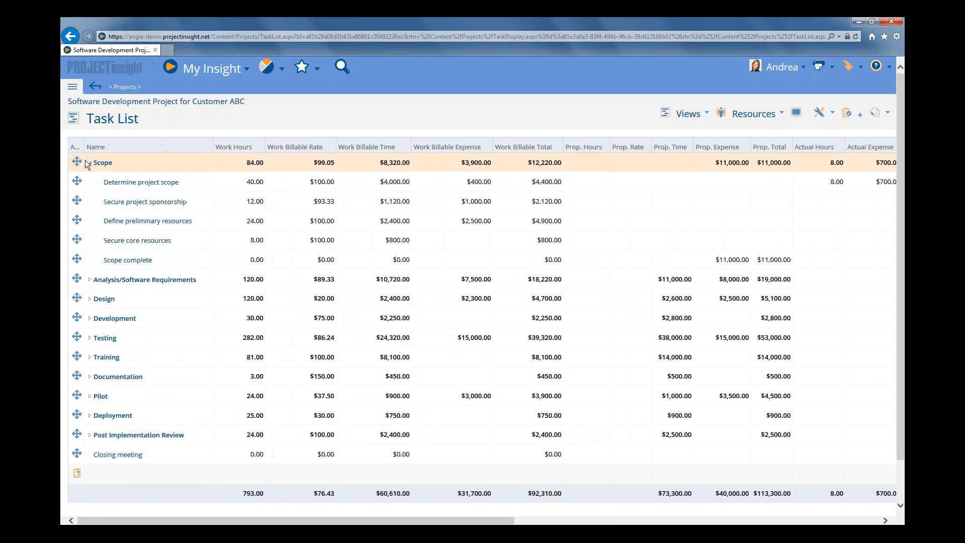
{"action": "left_click", "coordinate": [90, 163]}
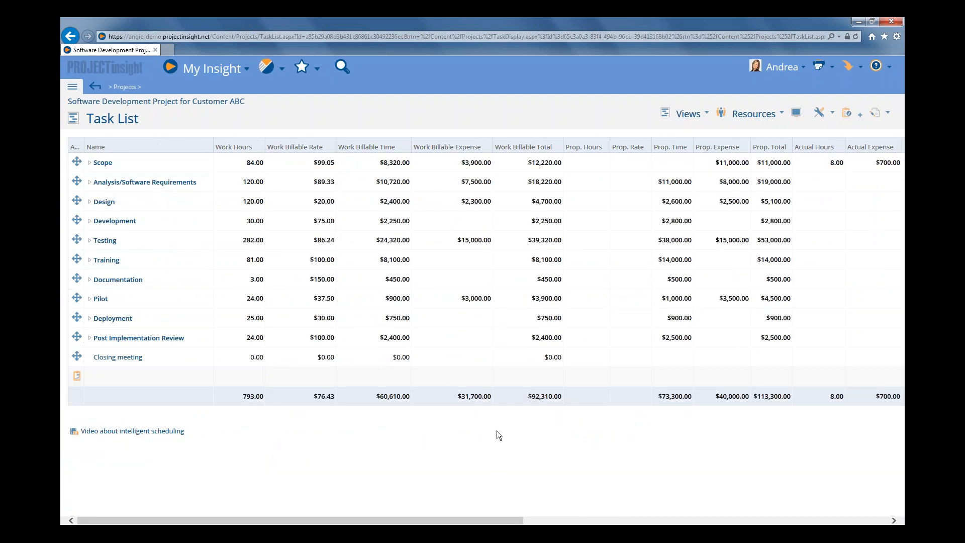
{"action": "left_click_drag", "start_coordinate": [510, 524], "coordinate": [478, 510]}
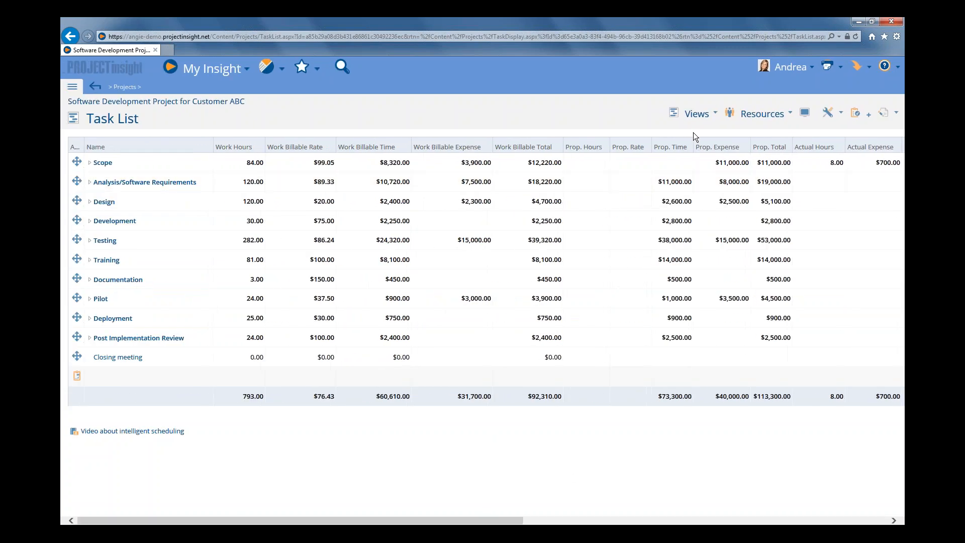
Open the project's status view and examine its budget figures for cost/actual and billable amounts
{"action": "left_click", "coordinate": [699, 118]}
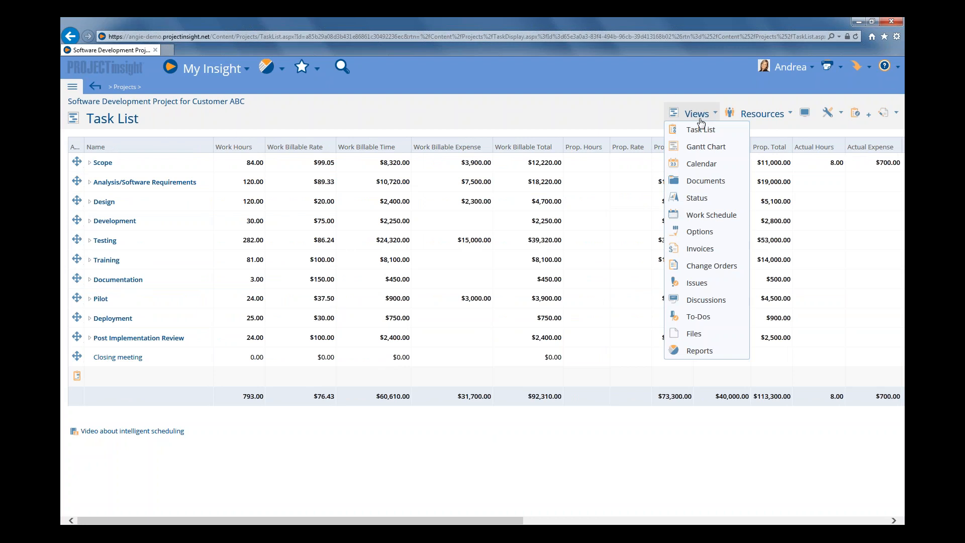
{"action": "left_click", "coordinate": [696, 199]}
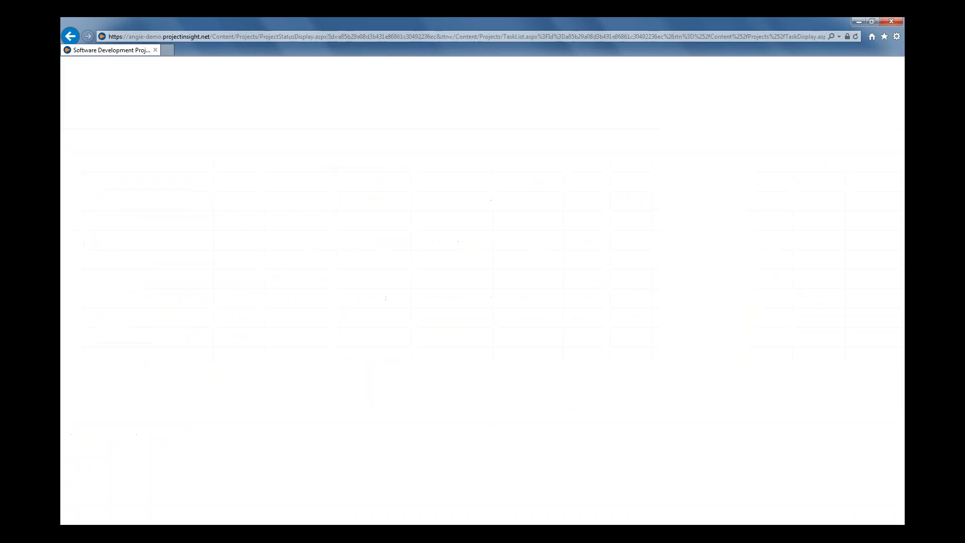
{"action": "left_click", "coordinate": [308, 312]}
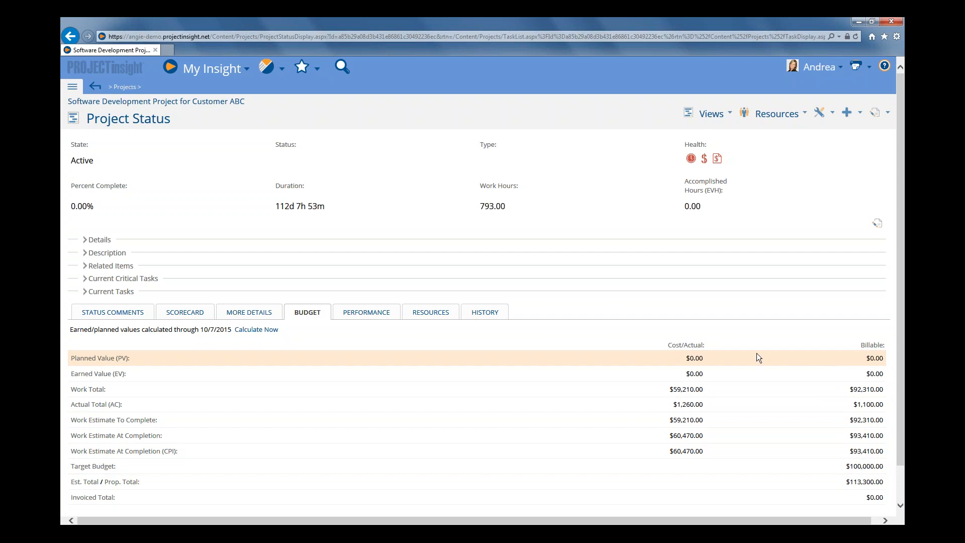
Start a new project report and expand its column selection options
{"action": "left_click", "coordinate": [265, 68]}
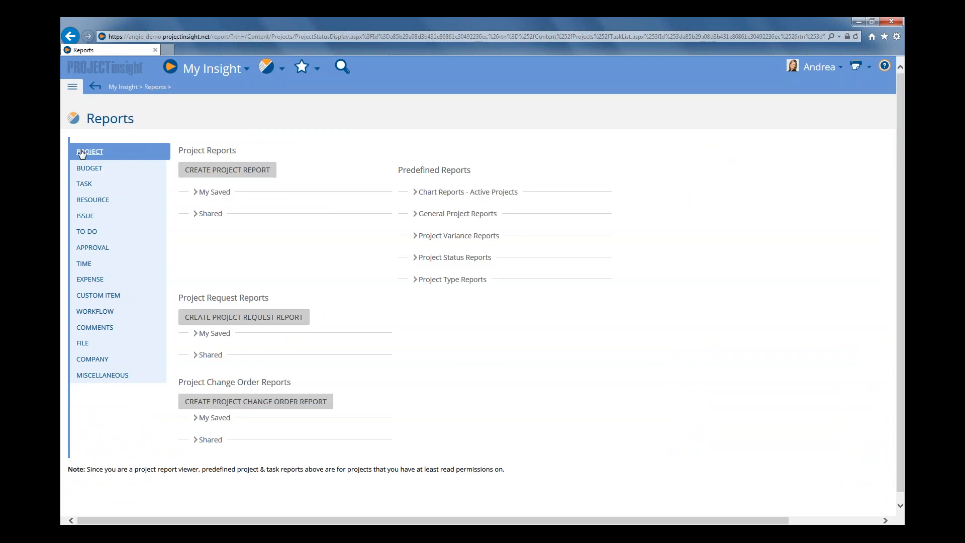
{"action": "left_click", "coordinate": [237, 172]}
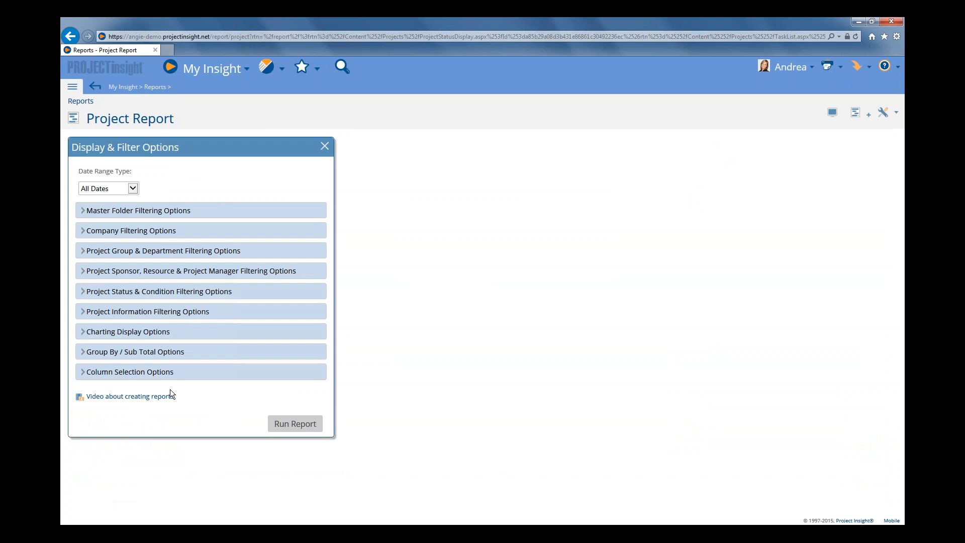
{"action": "left_click", "coordinate": [141, 372]}
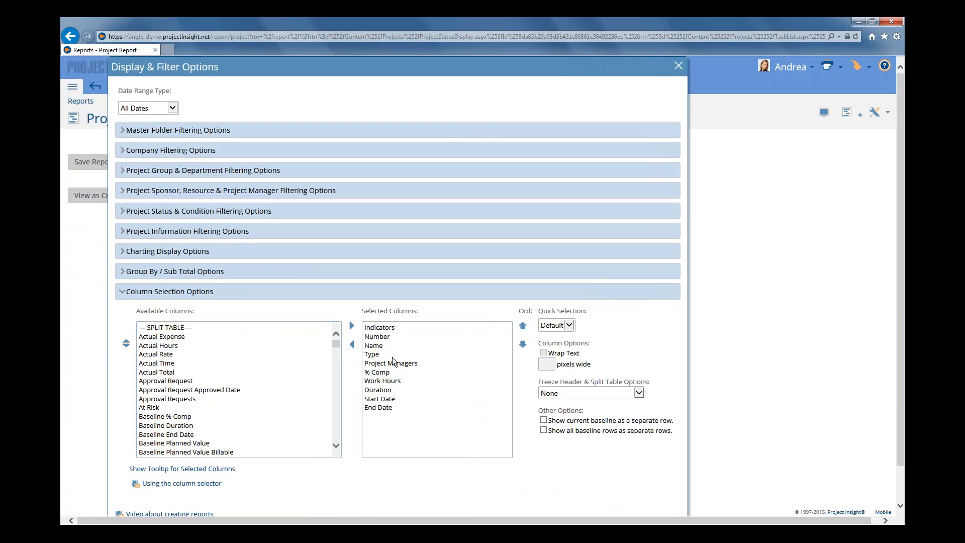
Remove every selected column except Name from the project report, from Indicators and Number through End Date
{"action": "double_click", "coordinate": [382, 328]}
{"action": "double_click", "coordinate": [382, 328]}
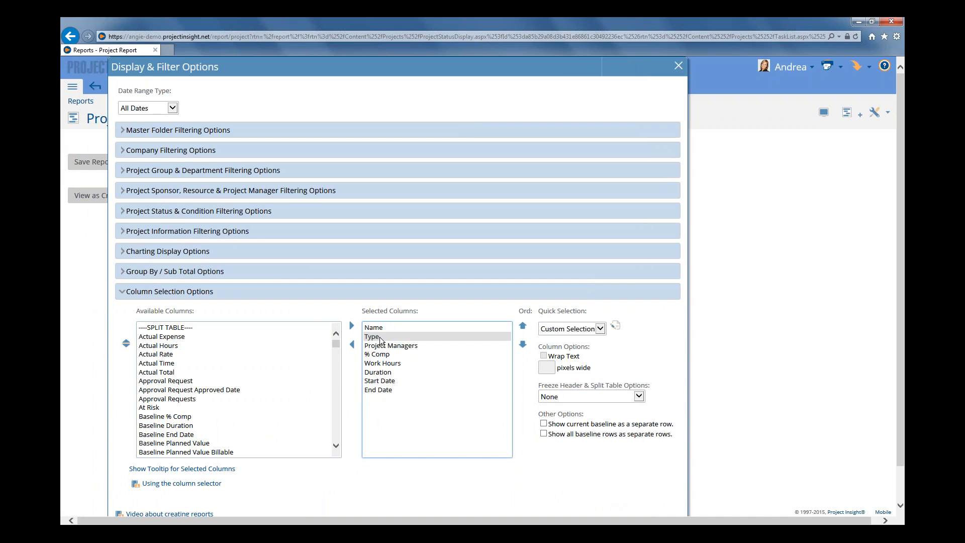
{"action": "left_click", "coordinate": [383, 336]}
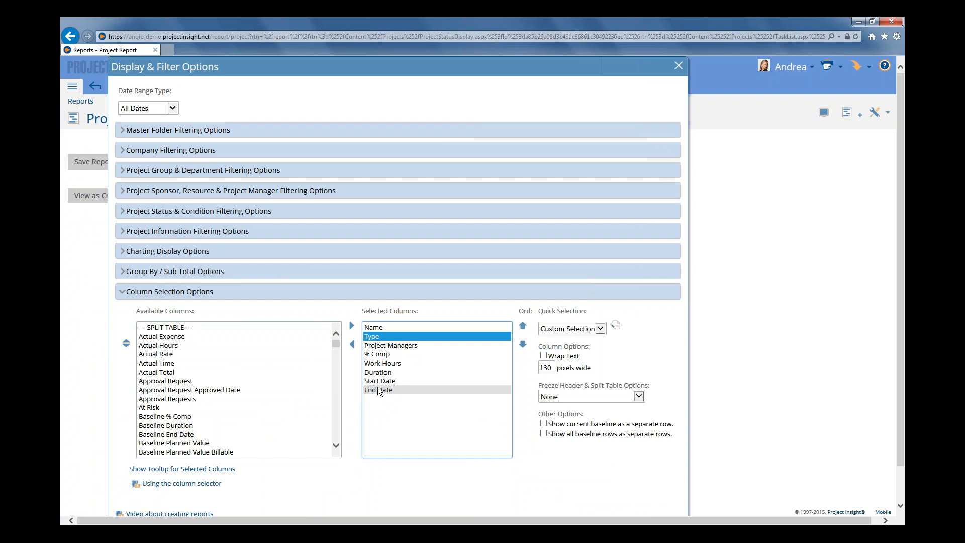
{"action": "left_click", "coordinate": [378, 390], "text": "shift"}
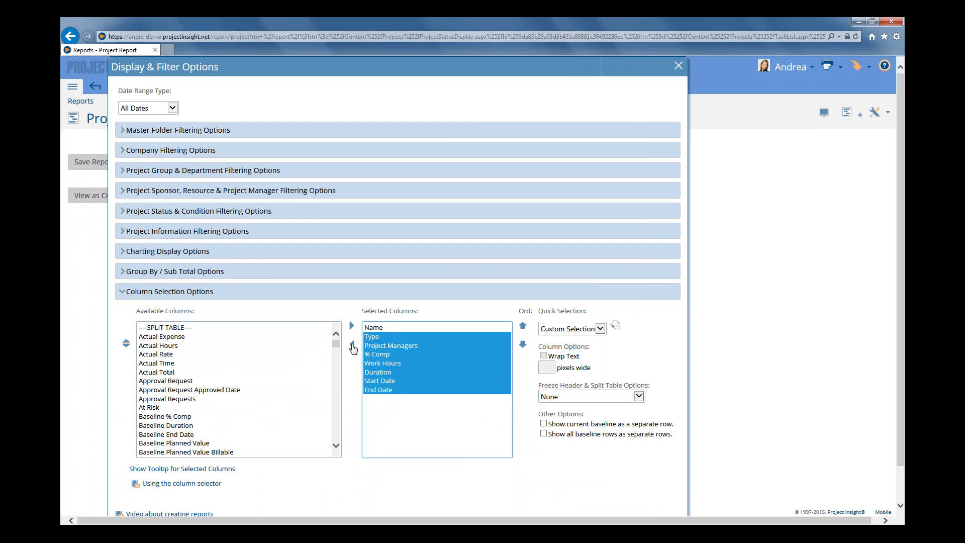
{"action": "left_click", "coordinate": [352, 344]}
{"action": "left_click", "coordinate": [376, 331]}
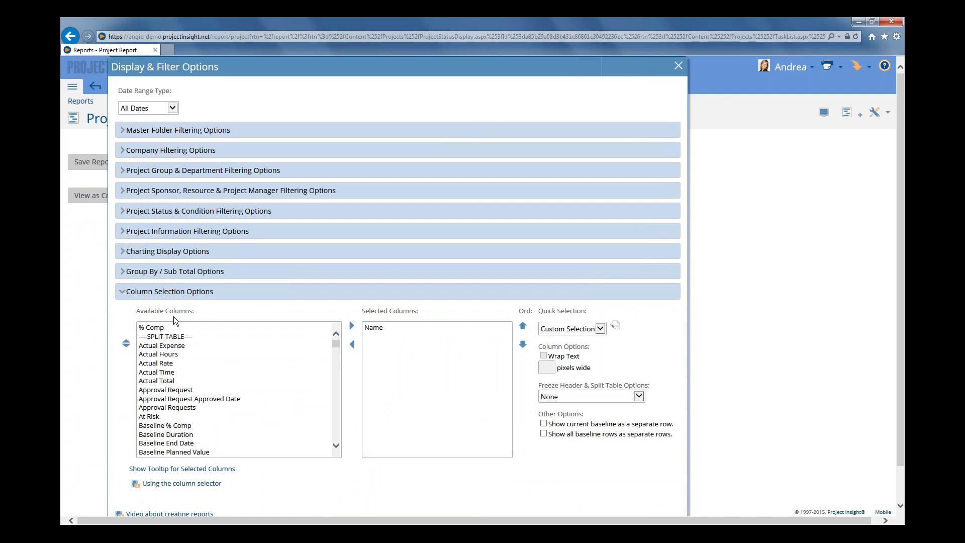
Add the Work Total and Work Billable Total columns to the project report
{"action": "left_click_drag", "start_coordinate": [336, 343], "coordinate": [321, 454]}
{"action": "left_click", "coordinate": [168, 453]}
{"action": "double_click", "coordinate": [169, 453]}
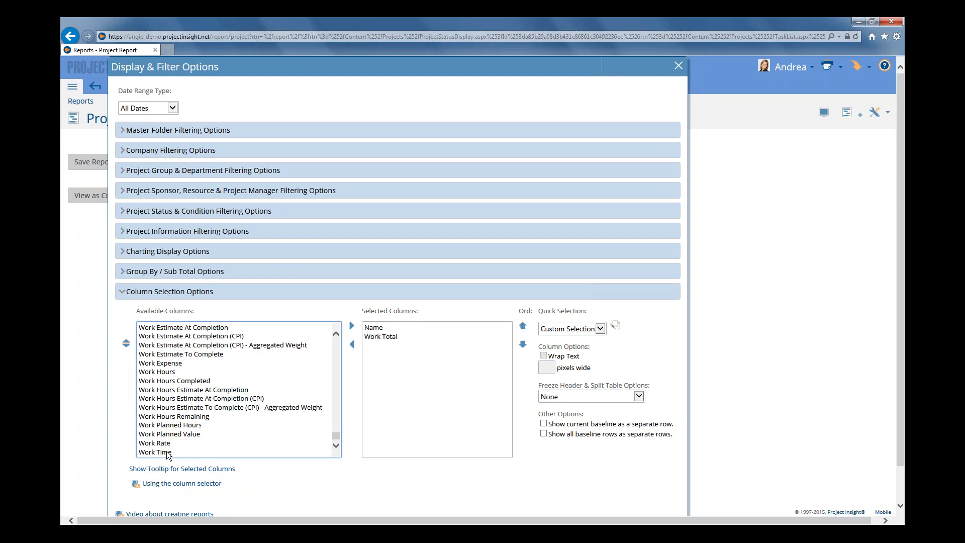
{"action": "scroll", "coordinate": [168, 412], "scroll_direction": "up", "scroll_amount": 3}
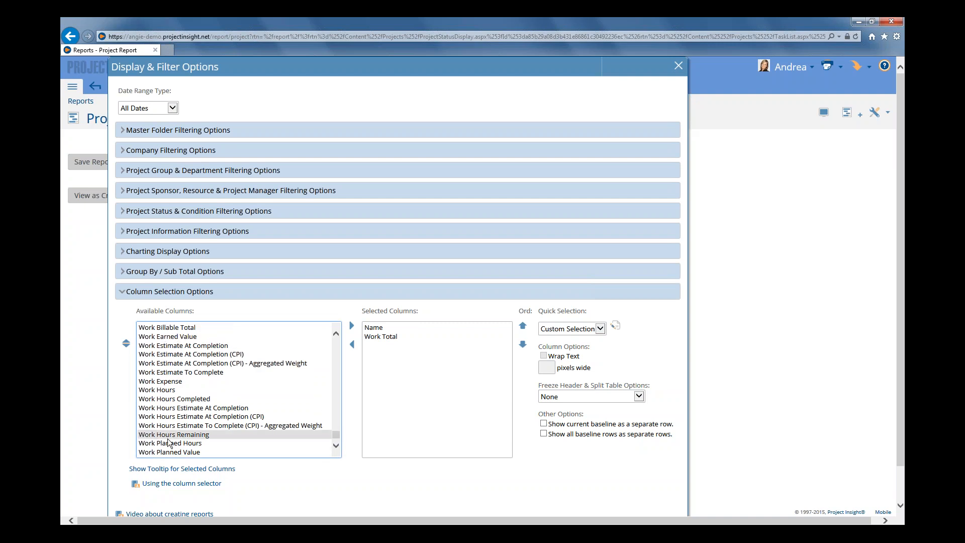
{"action": "left_click", "coordinate": [170, 382]}
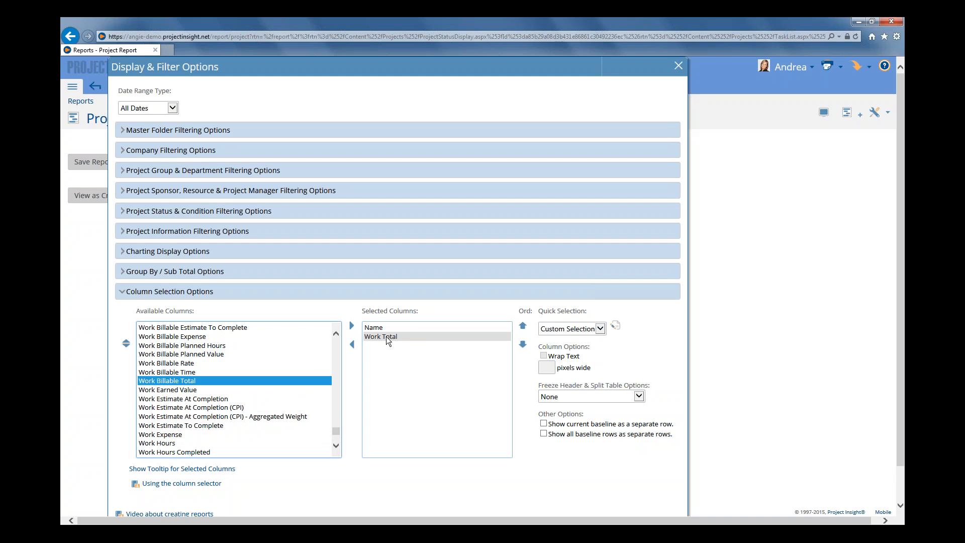
{"action": "double_click", "coordinate": [174, 382]}
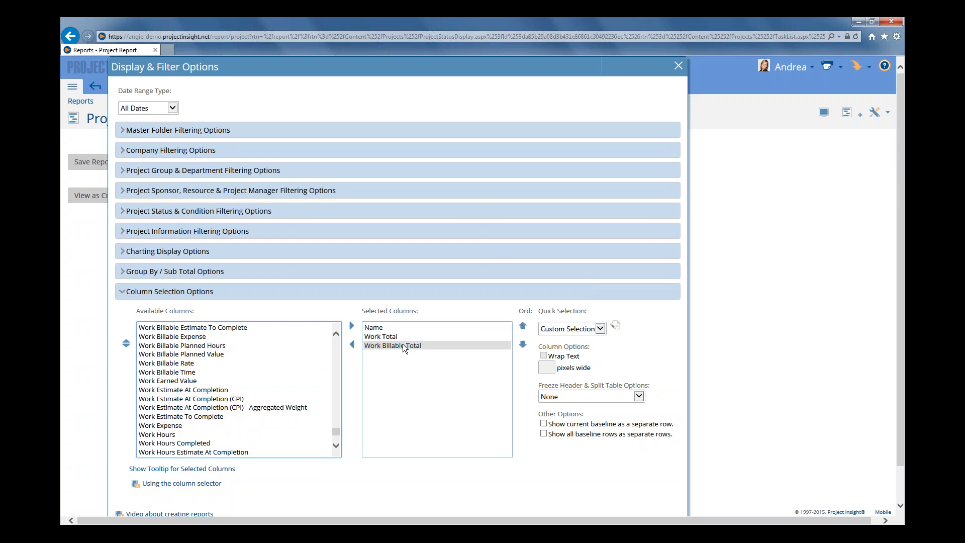
Add the Prop. Total and Actual Total columns to the report's selected columns
{"action": "left_click_drag", "start_coordinate": [336, 429], "coordinate": [336, 378]}
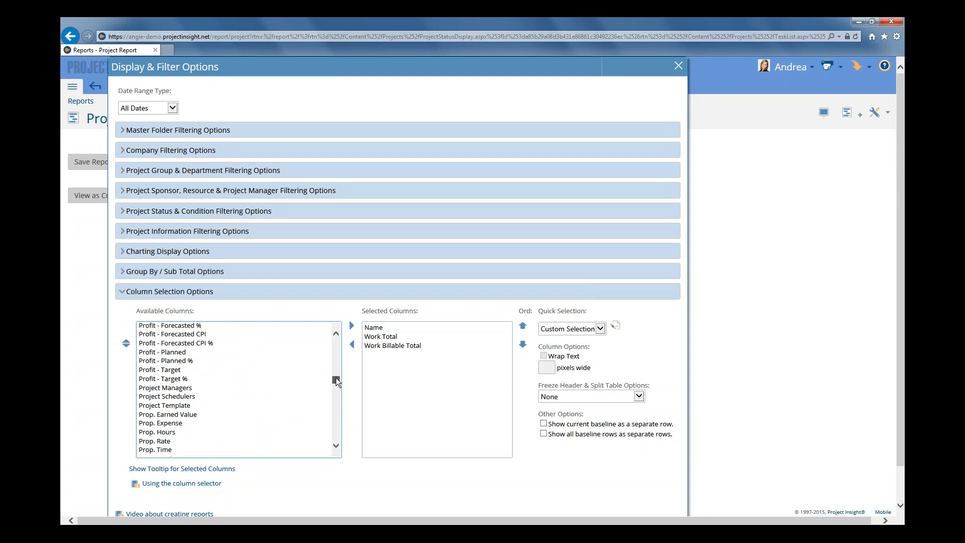
{"action": "scroll", "coordinate": [285, 403], "scroll_direction": "down", "scroll_amount": 1}
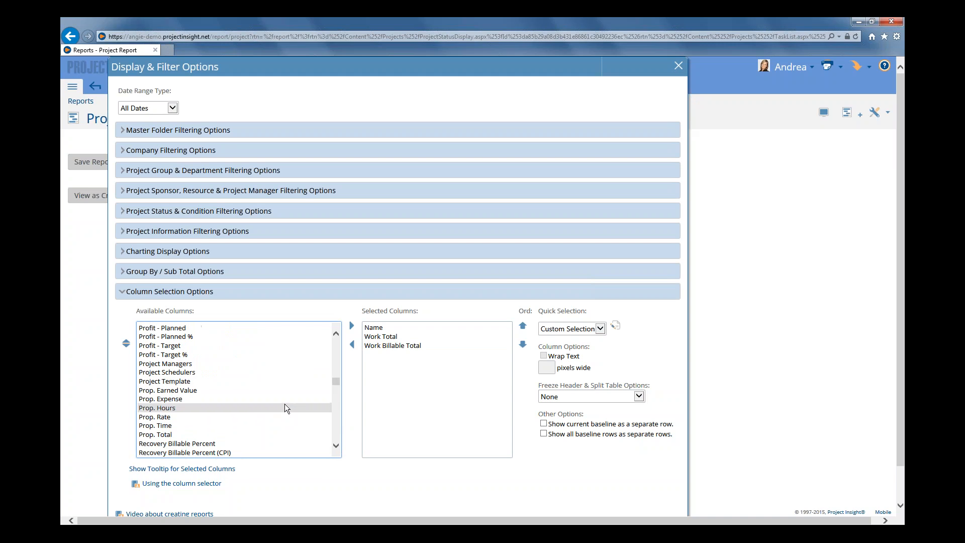
{"action": "double_click", "coordinate": [163, 435]}
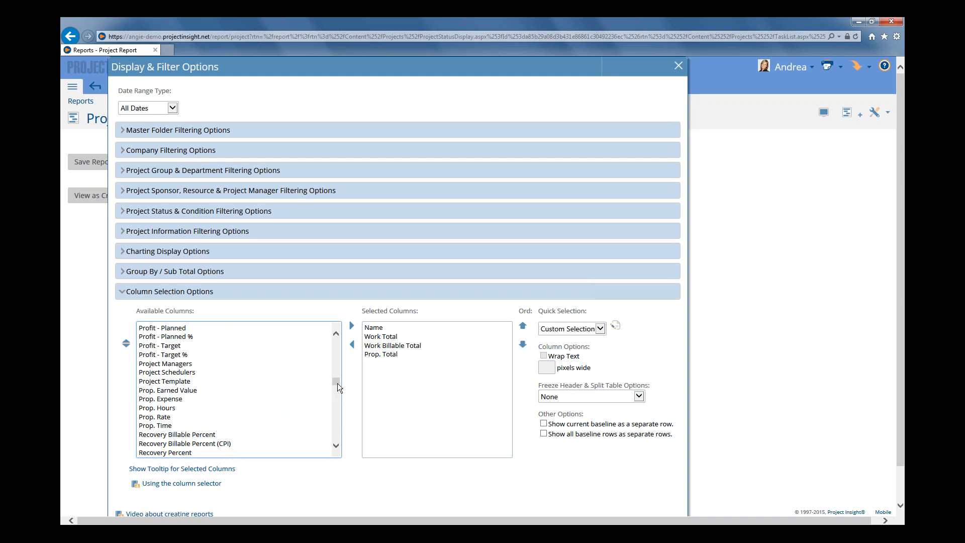
{"action": "left_click_drag", "start_coordinate": [338, 387], "coordinate": [336, 342]}
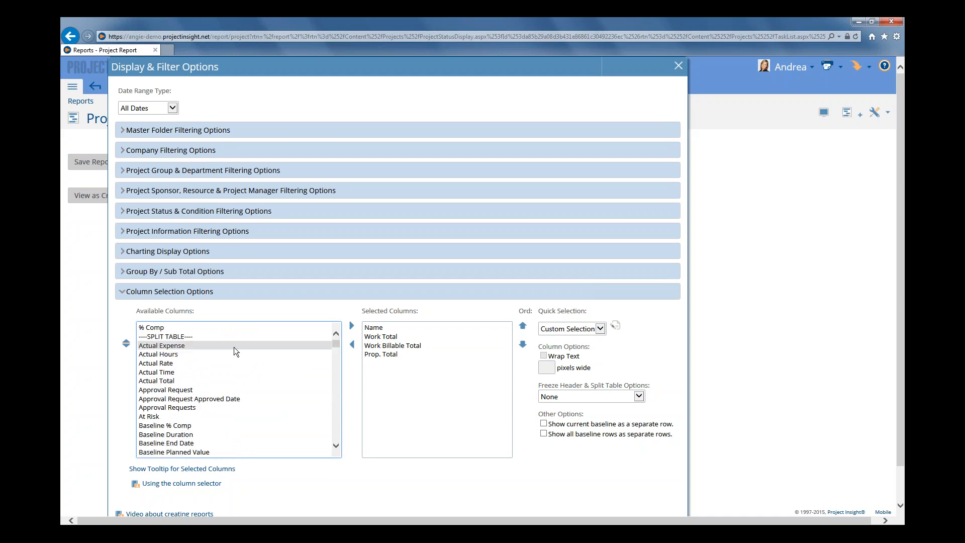
{"action": "double_click", "coordinate": [164, 381]}
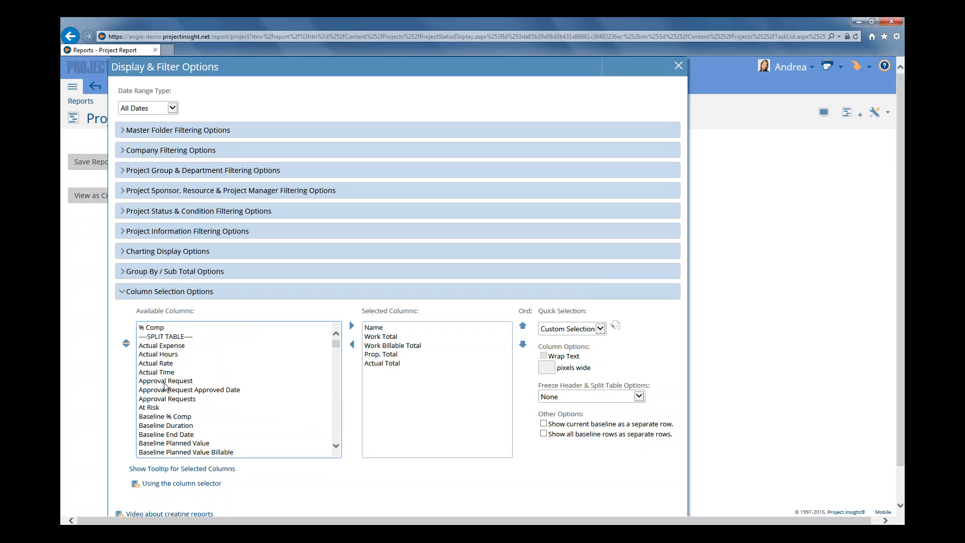
Add the Billable Total and Invoiced Total columns to the report's selected columns
{"action": "scroll", "coordinate": [166, 392], "scroll_direction": "down", "scroll_amount": 4}
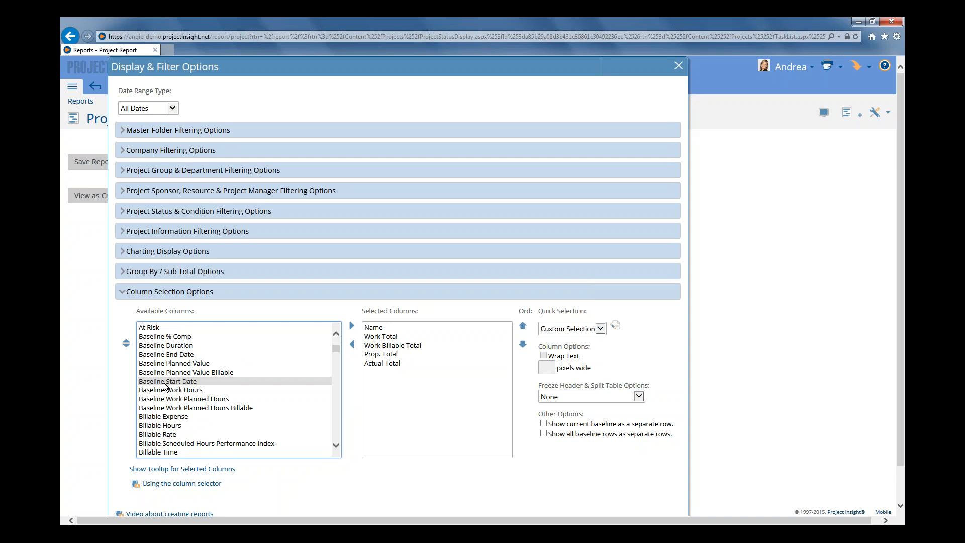
{"action": "left_click", "coordinate": [166, 434]}
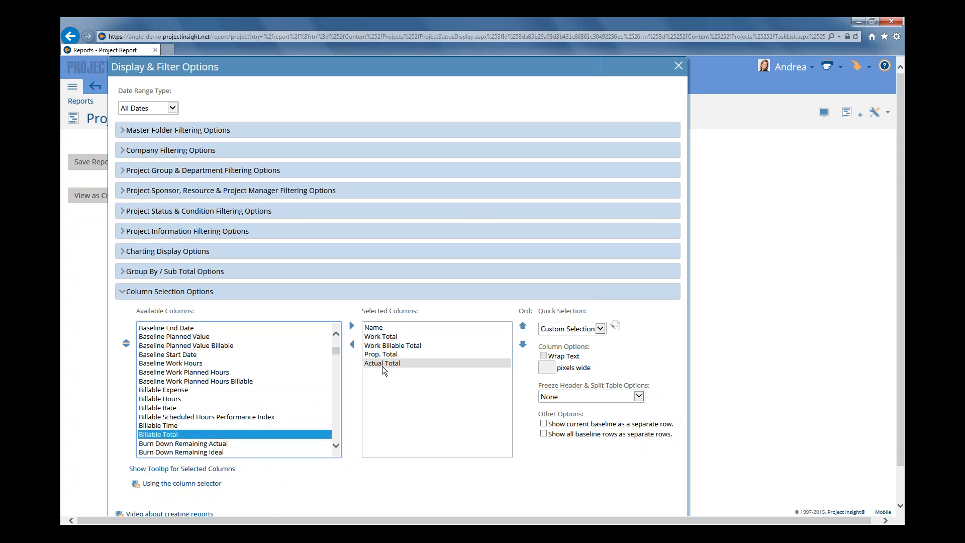
{"action": "double_click", "coordinate": [156, 435]}
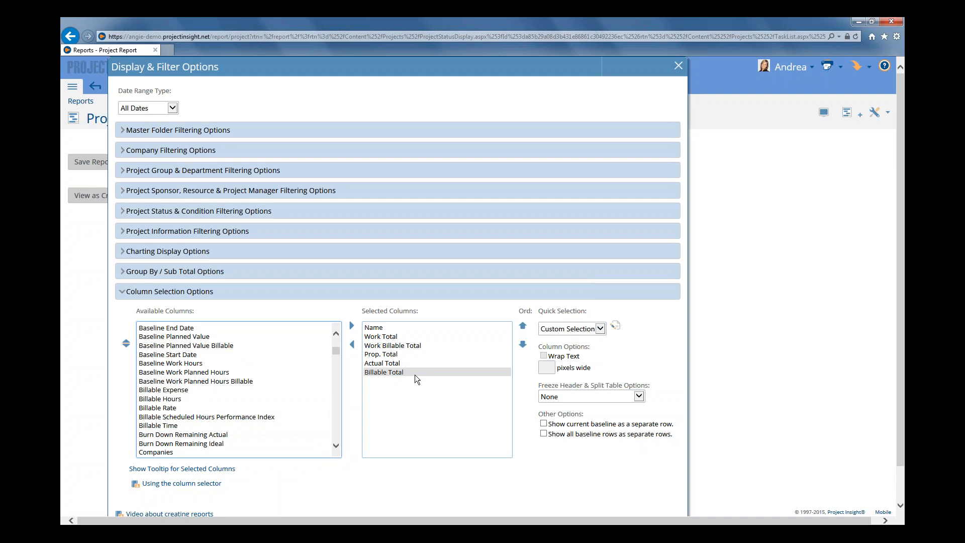
{"action": "scroll", "coordinate": [233, 407], "scroll_direction": "down", "scroll_amount": 5}
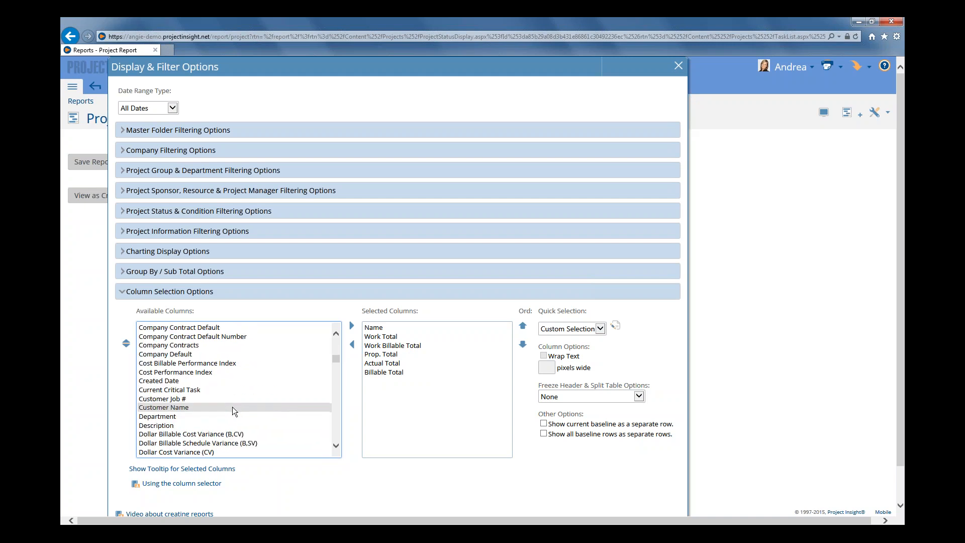
{"action": "scroll", "coordinate": [233, 406], "scroll_direction": "down", "scroll_amount": 4}
{"action": "double_click", "coordinate": [174, 444]}
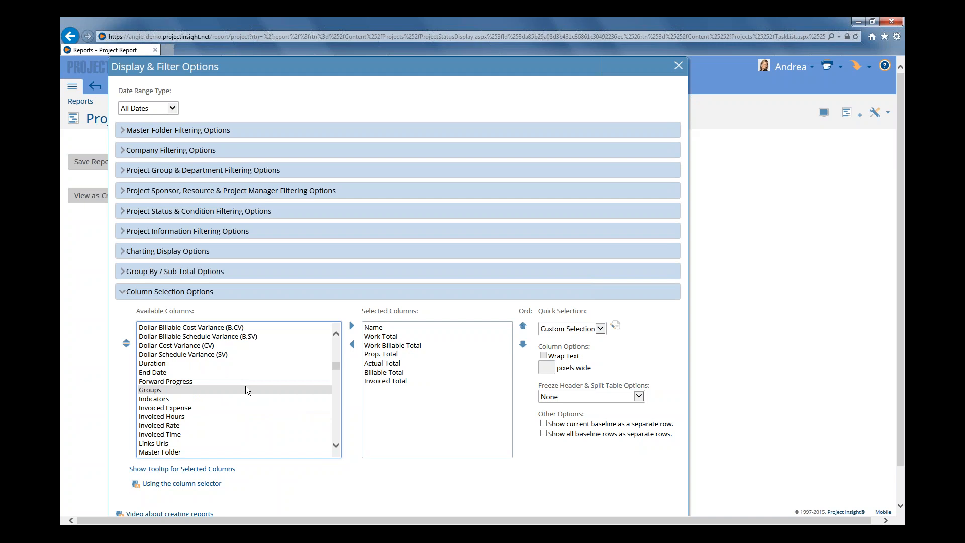
Read the tooltip description of the available Profit - Actual column and close it
{"action": "scroll", "coordinate": [245, 390], "scroll_direction": "down", "scroll_amount": 8}
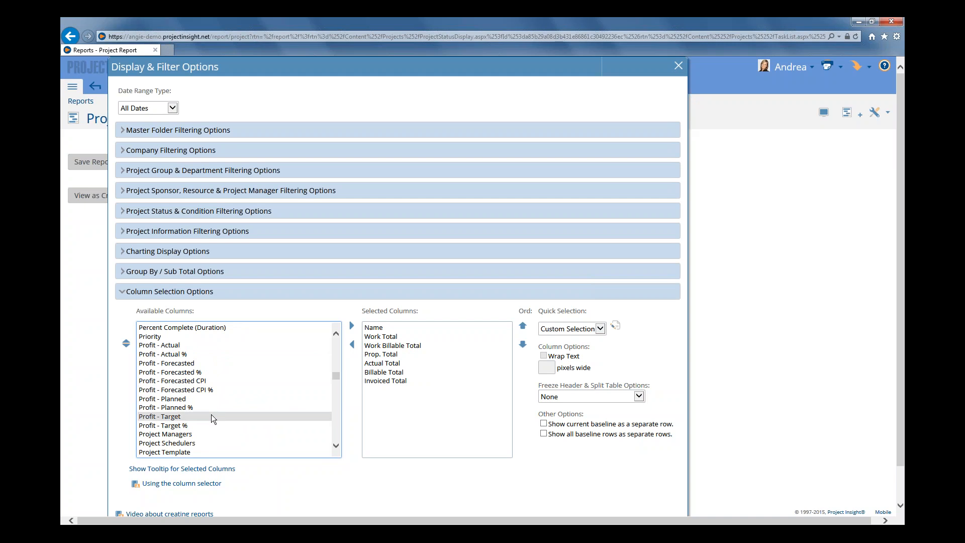
{"action": "left_click", "coordinate": [166, 346]}
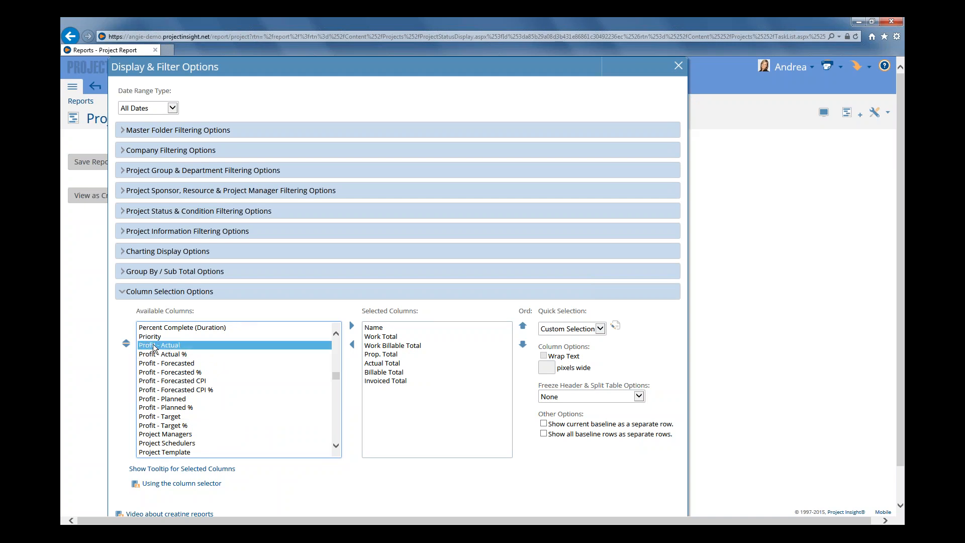
{"action": "left_click", "coordinate": [184, 470]}
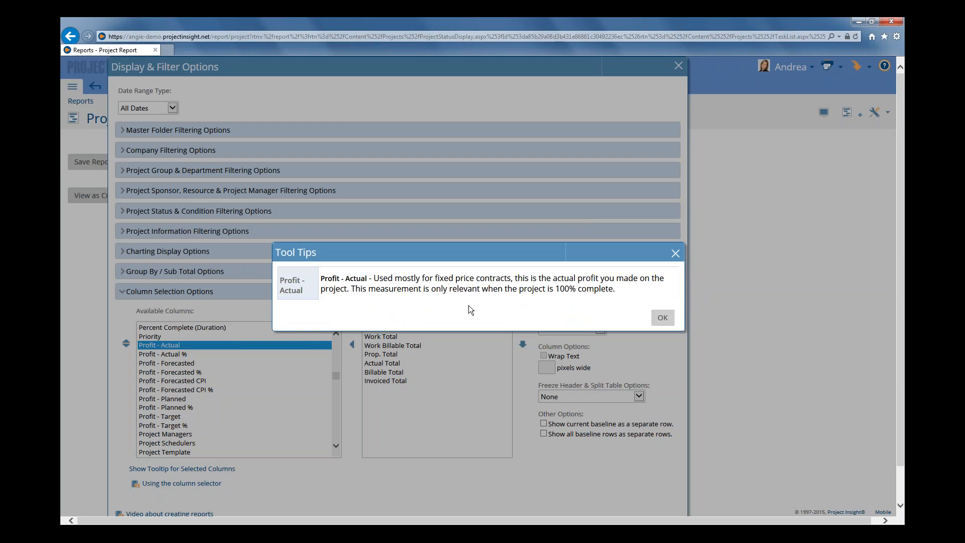
{"action": "left_click", "coordinate": [663, 317]}
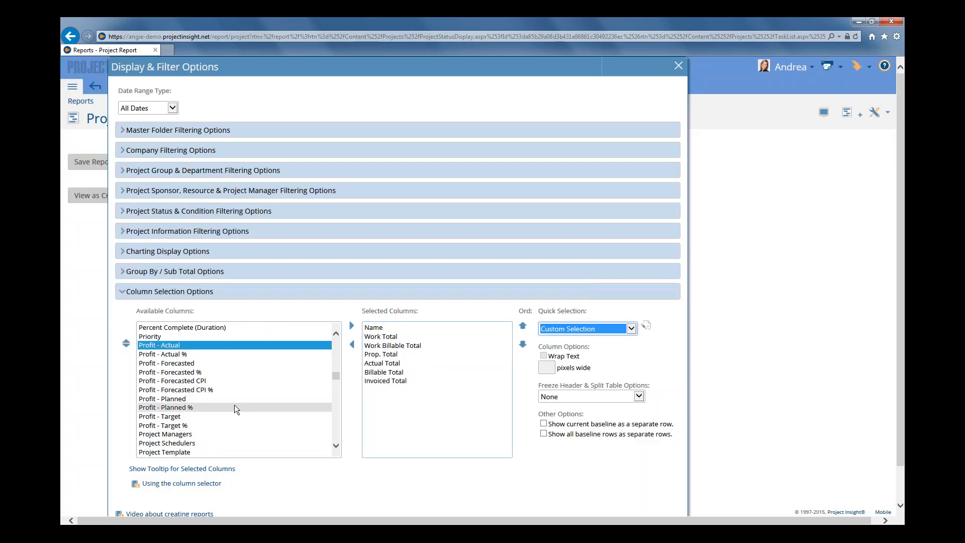
Add the Recovery Billable Percent and Profit - Actual columns, placing Profit - Actual directly above Recovery Billable Percent
{"action": "scroll", "coordinate": [234, 406], "scroll_direction": "down", "scroll_amount": 2}
{"action": "scroll", "coordinate": [234, 406], "scroll_direction": "down", "scroll_amount": 1}
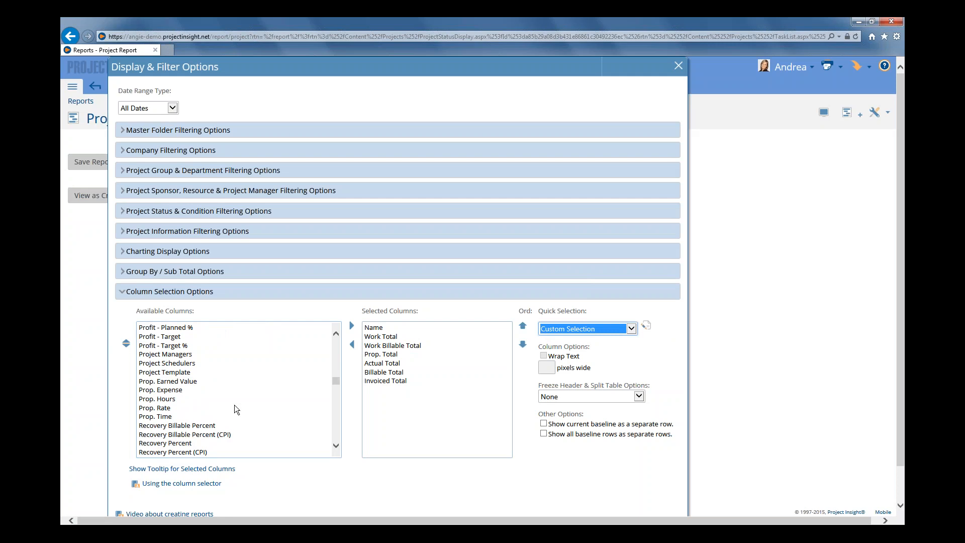
{"action": "left_click", "coordinate": [193, 425]}
{"action": "scroll", "coordinate": [193, 430], "scroll_direction": "down", "scroll_amount": 1}
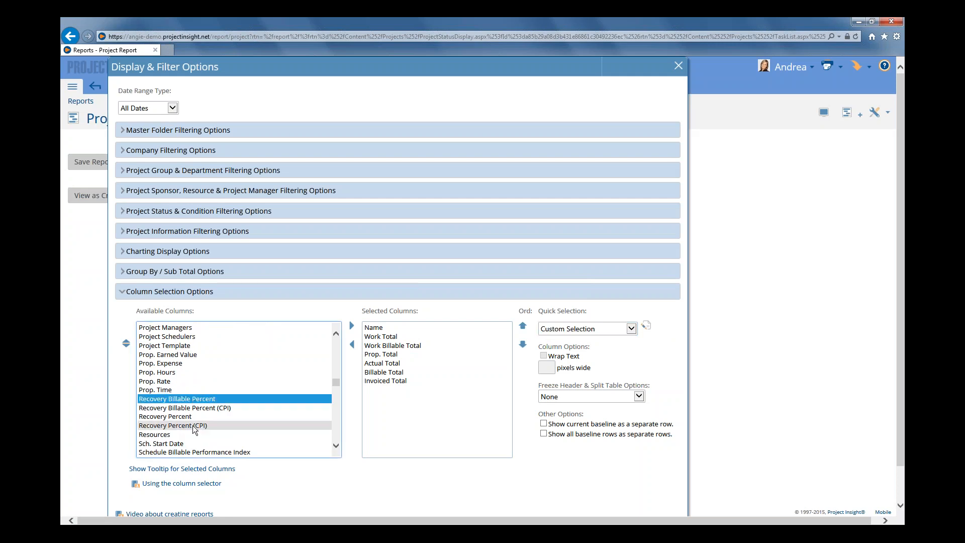
{"action": "double_click", "coordinate": [194, 400]}
{"action": "scroll", "coordinate": [193, 402], "scroll_direction": "up", "scroll_amount": 4}
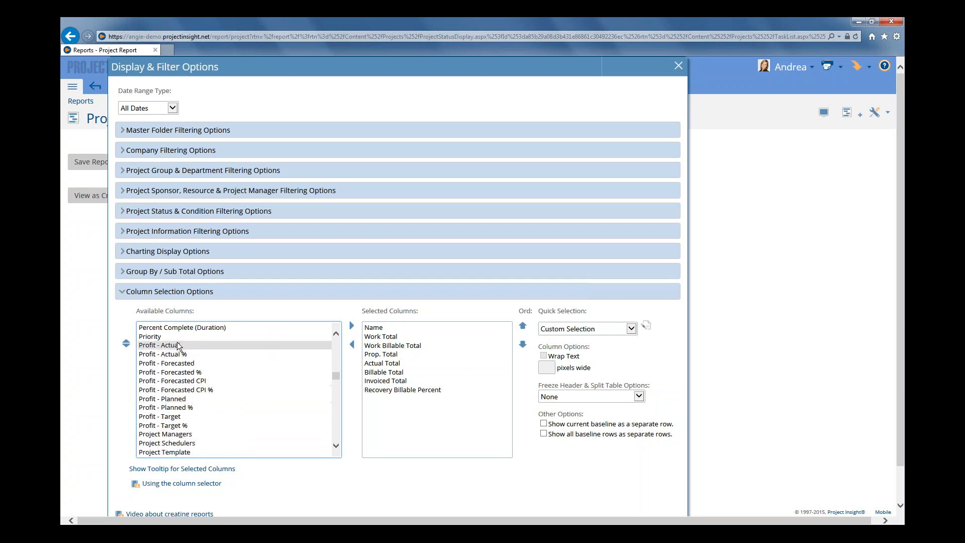
{"action": "double_click", "coordinate": [179, 346]}
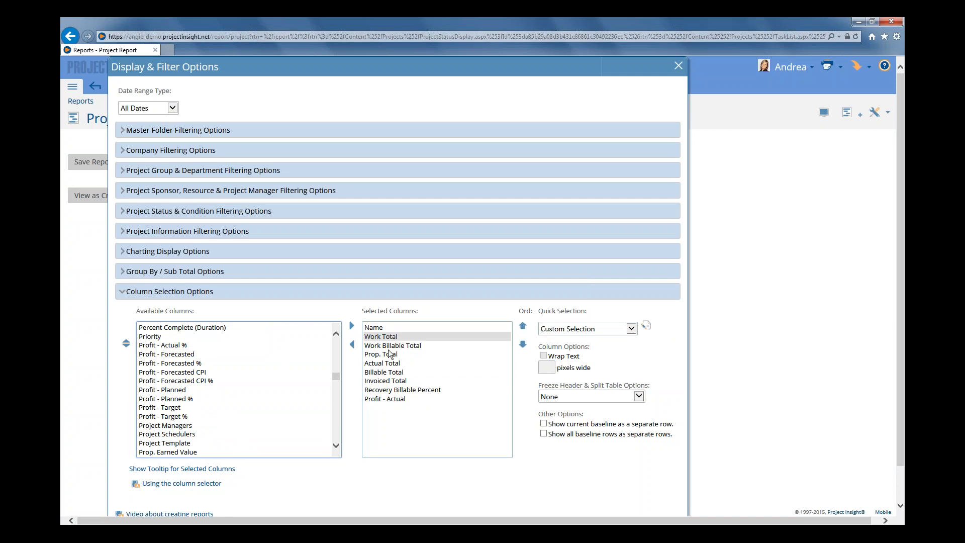
{"action": "left_click", "coordinate": [410, 399]}
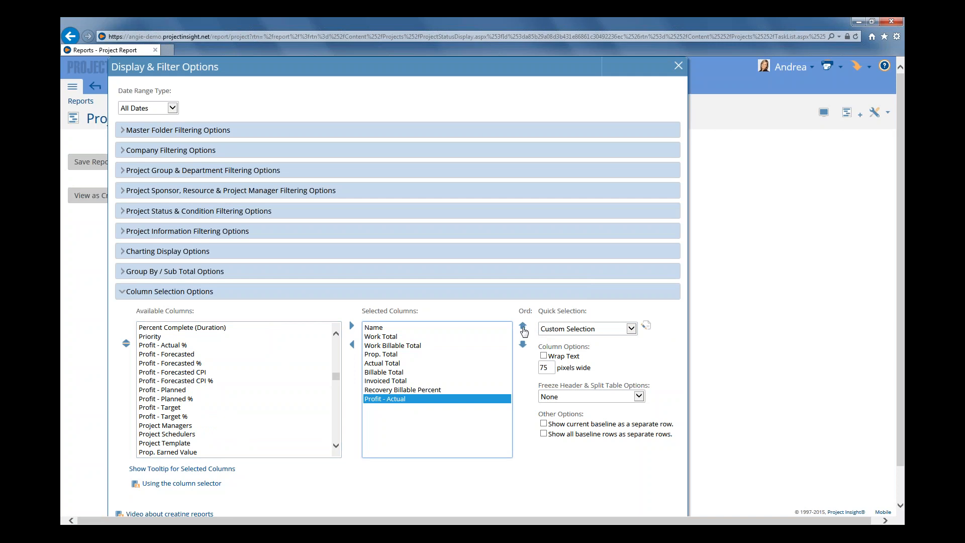
{"action": "left_click", "coordinate": [523, 329]}
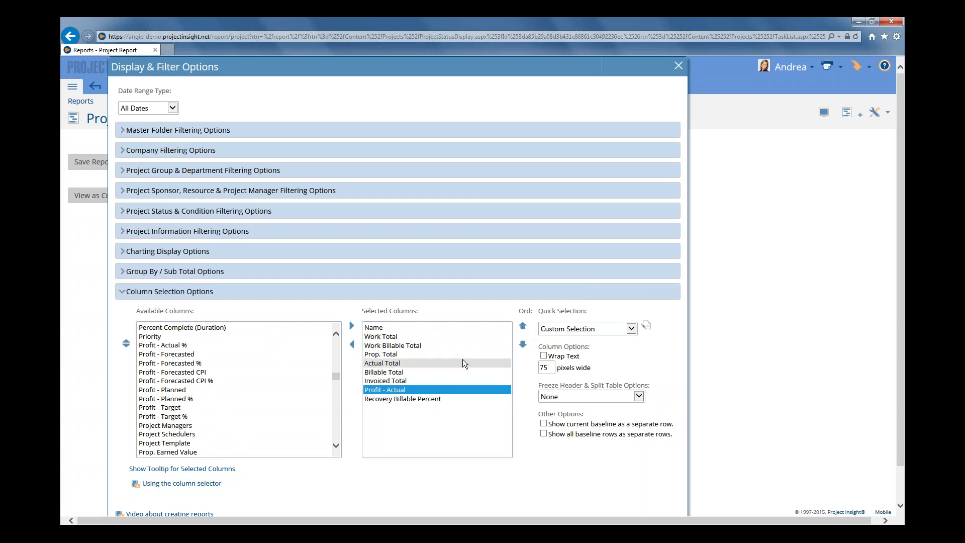
Read the tooltip description of the selected Recovery Billable Percent column and close it
{"action": "left_click", "coordinate": [383, 400]}
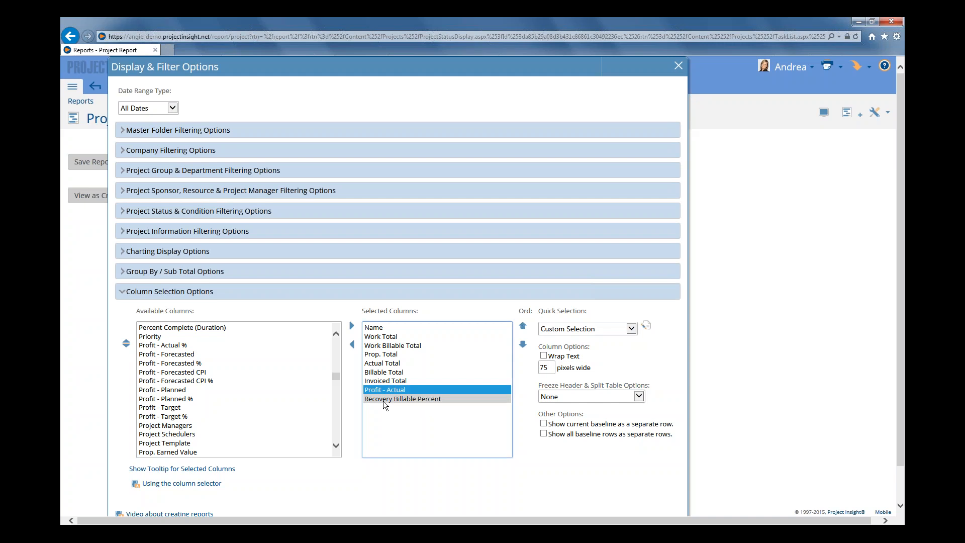
{"action": "left_click", "coordinate": [184, 468]}
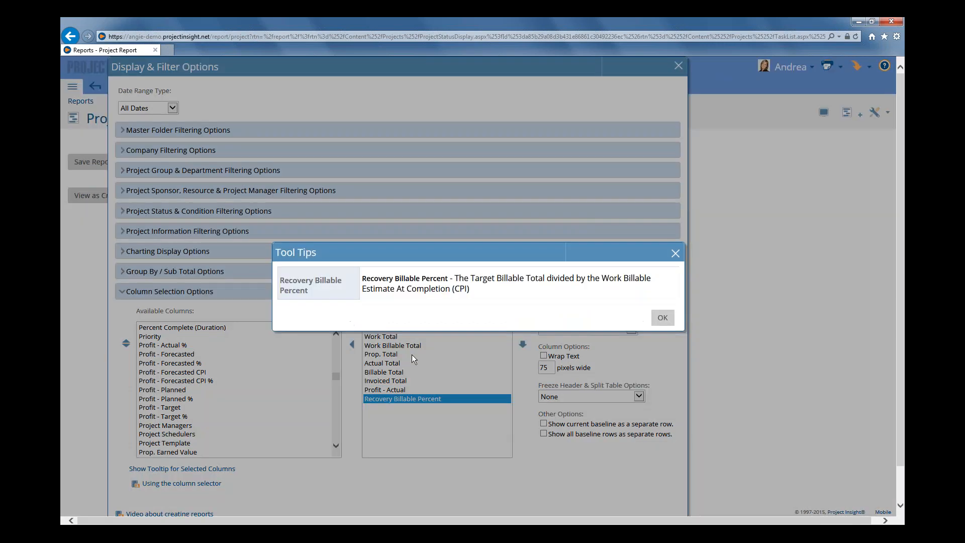
{"action": "left_click", "coordinate": [662, 319]}
Run the project report and widen its columns from Work Billable Total through Recovery Billable Percent to fit their full headers
{"action": "scroll", "coordinate": [658, 337], "scroll_direction": "down", "scroll_amount": 2}
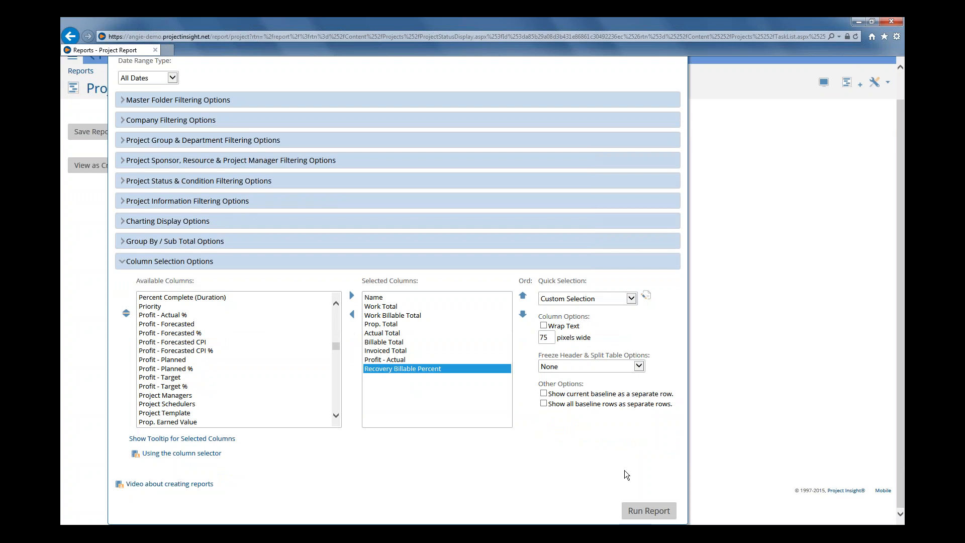
{"action": "left_click", "coordinate": [636, 512]}
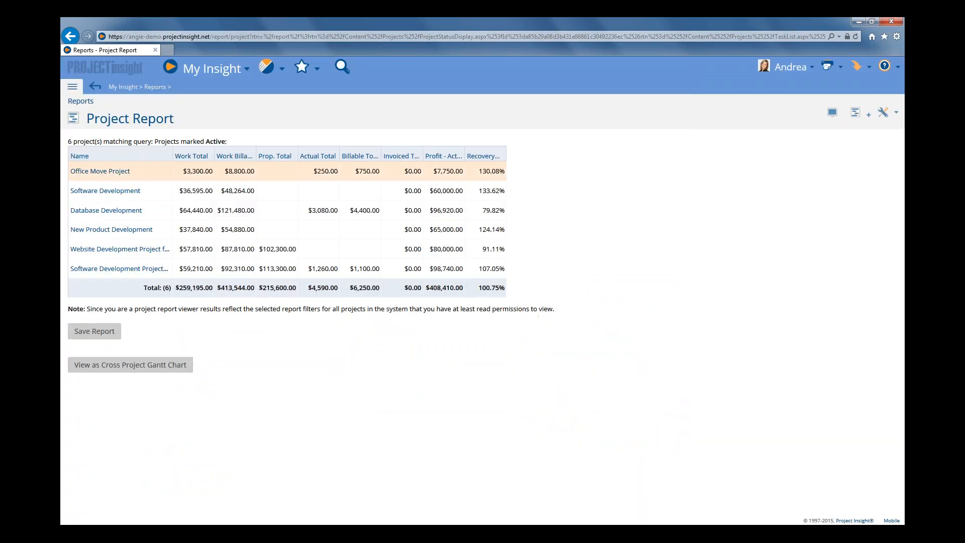
{"action": "left_click_drag", "start_coordinate": [232, 151], "coordinate": [258, 148]}
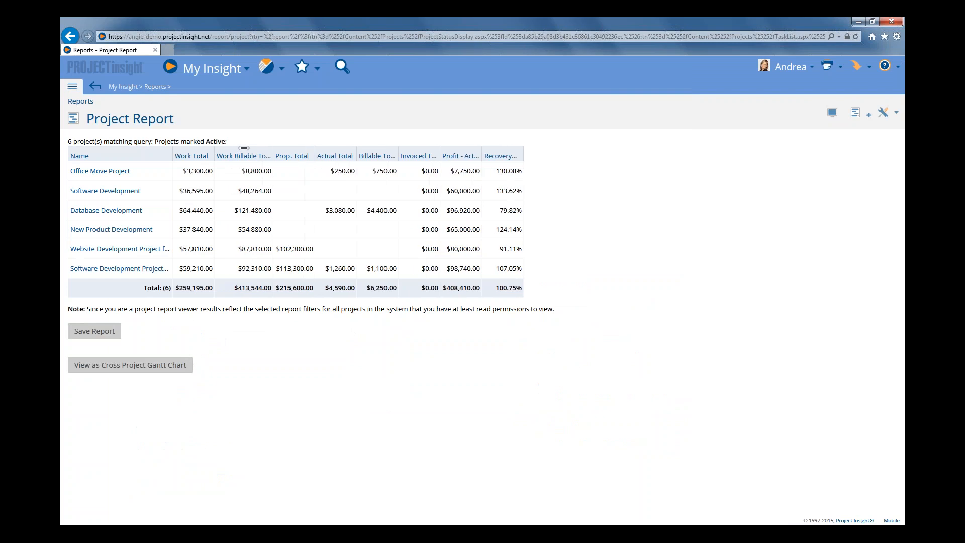
{"action": "left_click_drag", "start_coordinate": [384, 147], "coordinate": [648, 148]}
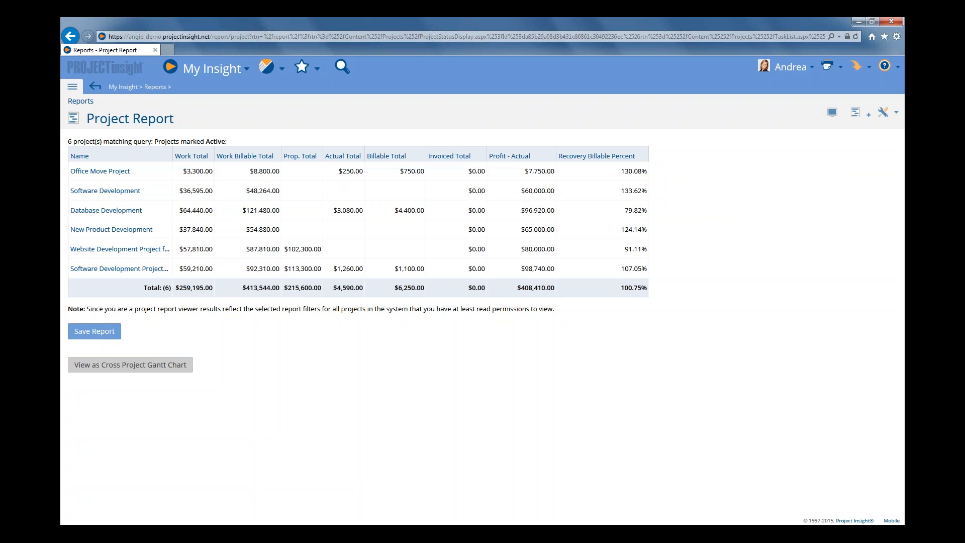
Open the saved project report PS - Client - Actual Profit and examine its customer bar chart, priority pie chart and grouped project table
{"action": "left_click", "coordinate": [267, 70]}
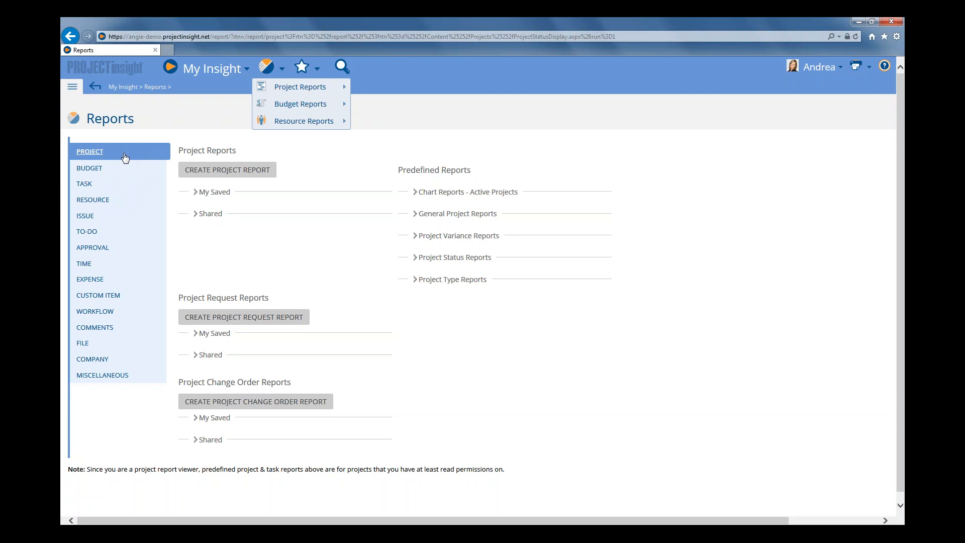
{"action": "left_click", "coordinate": [196, 195]}
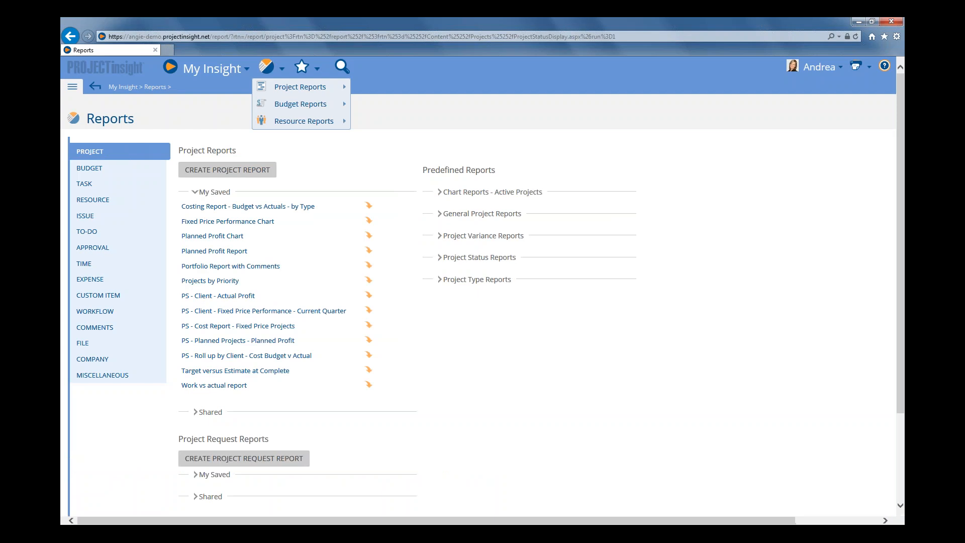
{"action": "left_click", "coordinate": [224, 300]}
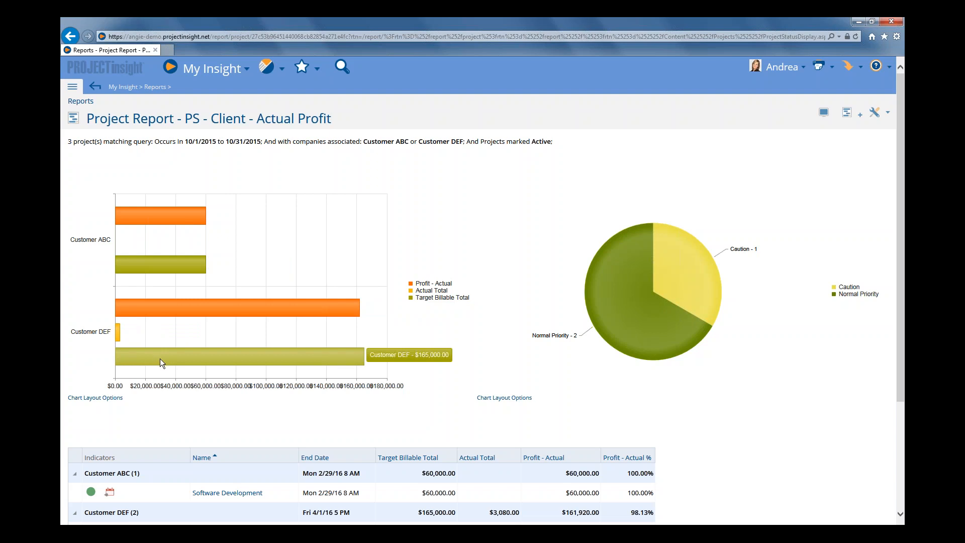
{"action": "mouse_move", "coordinate": [685, 319]}
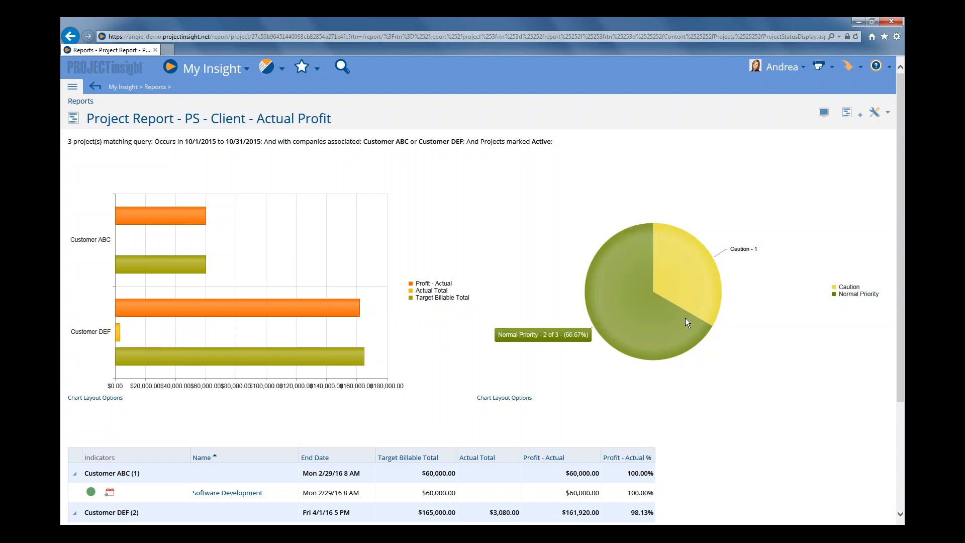
{"action": "mouse_move", "coordinate": [707, 290]}
{"action": "scroll", "coordinate": [713, 353], "scroll_direction": "down", "scroll_amount": 1}
{"action": "scroll", "coordinate": [712, 353], "scroll_direction": "down", "scroll_amount": 2}
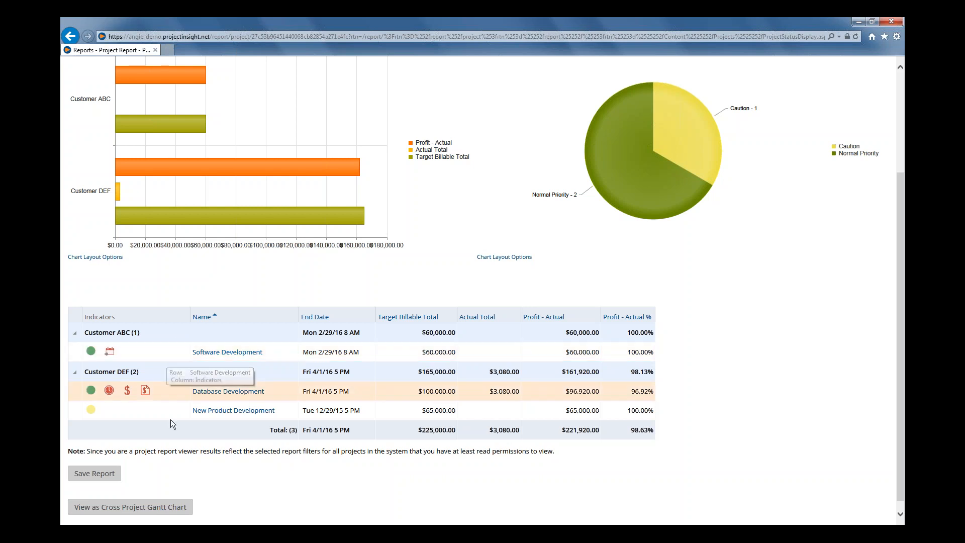
Open the saved project report PS - Client - Fixed Price Performance - Current Quarter and examine its customer bar chart and grouped totals
{"action": "scroll", "coordinate": [239, 493], "scroll_direction": "down", "scroll_amount": 1}
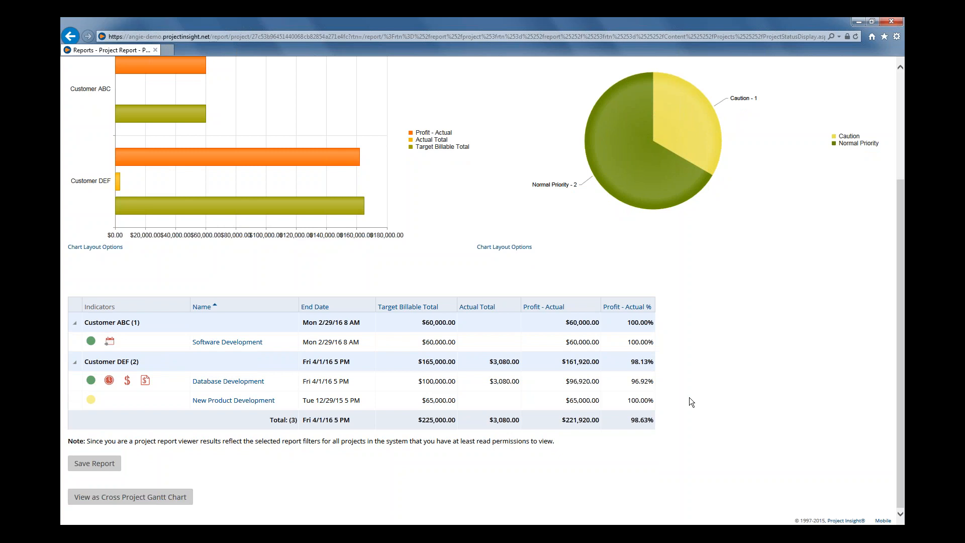
{"action": "scroll", "coordinate": [690, 398], "scroll_direction": "up", "scroll_amount": 3}
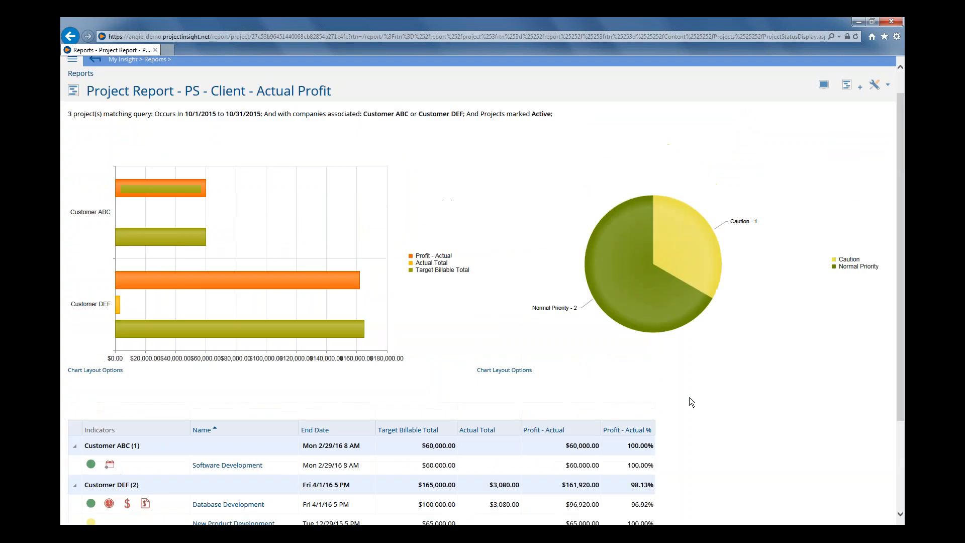
{"action": "left_click", "coordinate": [267, 67]}
{"action": "left_click", "coordinate": [301, 86]}
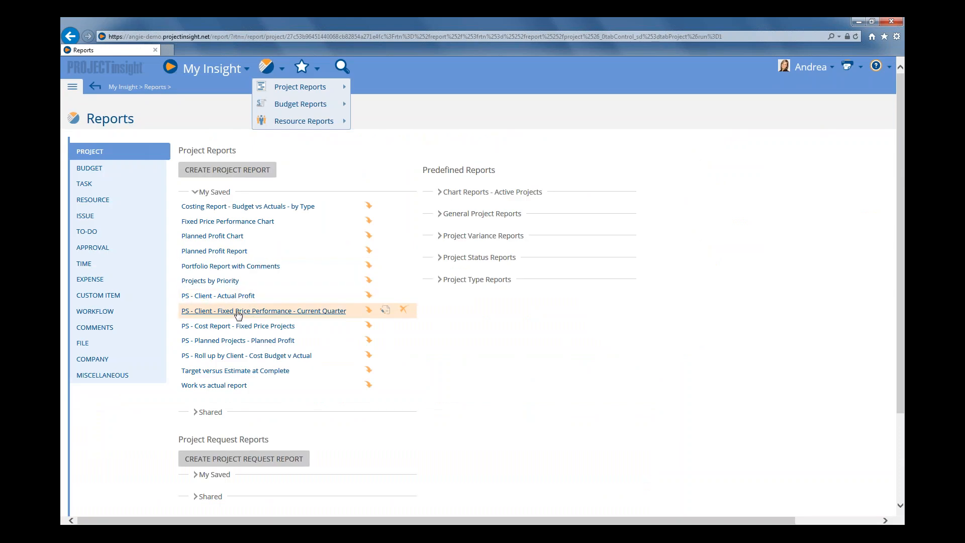
{"action": "left_click", "coordinate": [244, 311]}
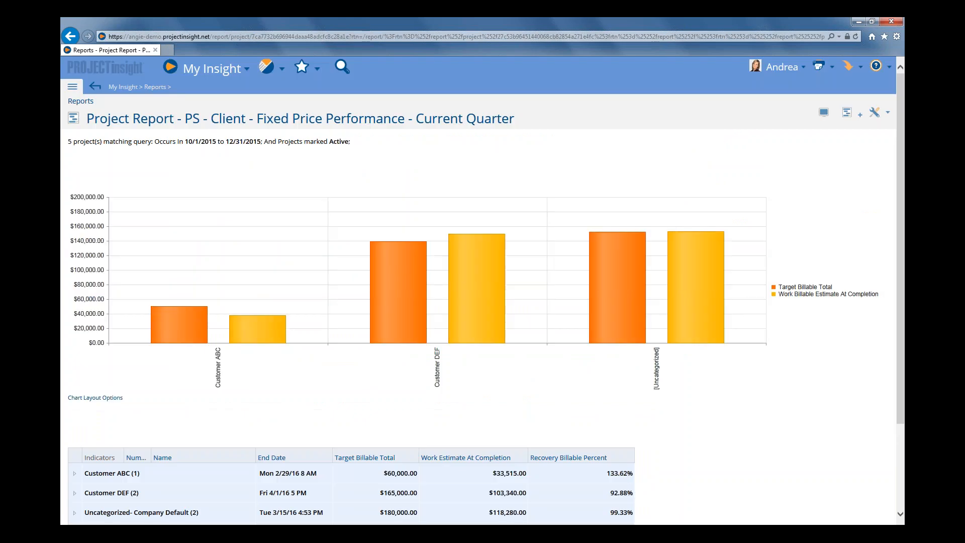
{"action": "mouse_move", "coordinate": [255, 325]}
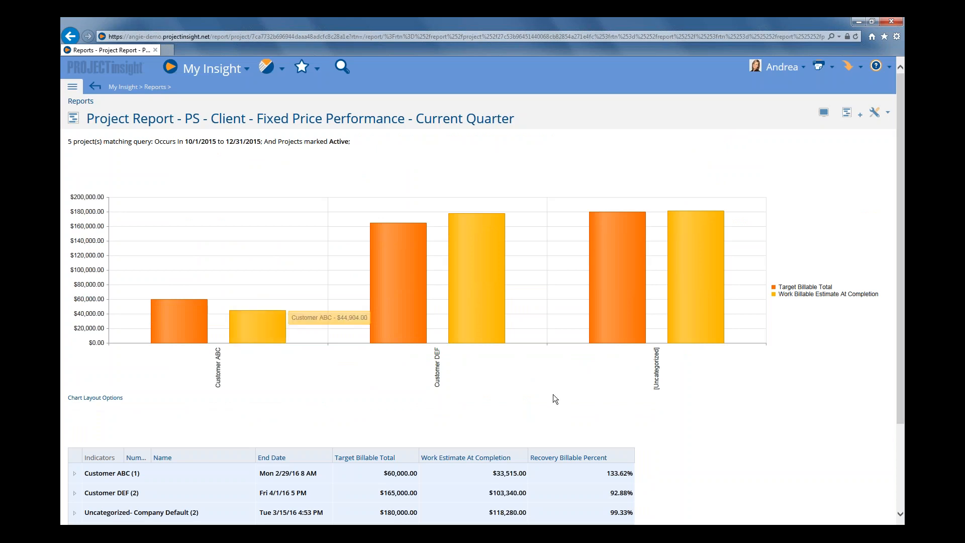
{"action": "scroll", "coordinate": [553, 394], "scroll_direction": "down", "scroll_amount": 3}
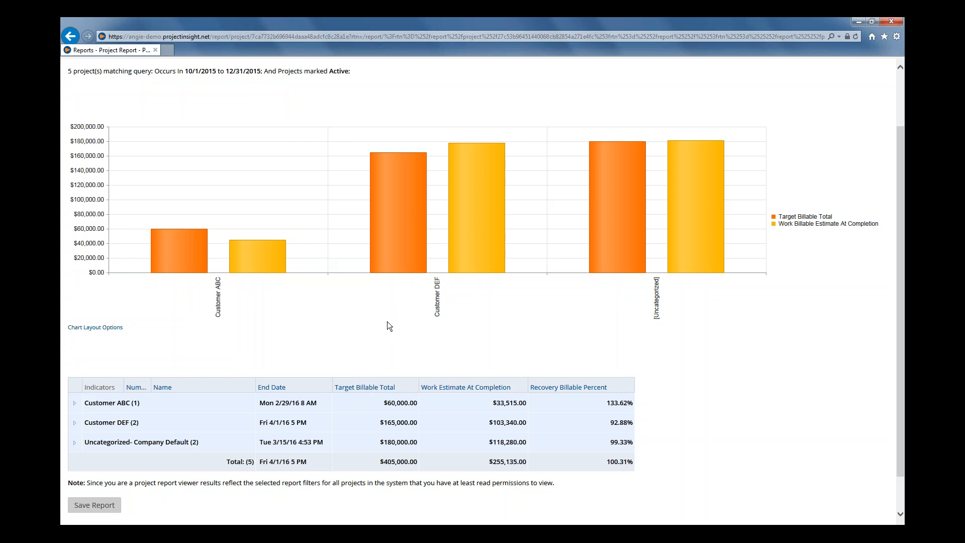
{"action": "scroll", "coordinate": [387, 321], "scroll_direction": "up", "scroll_amount": 3}
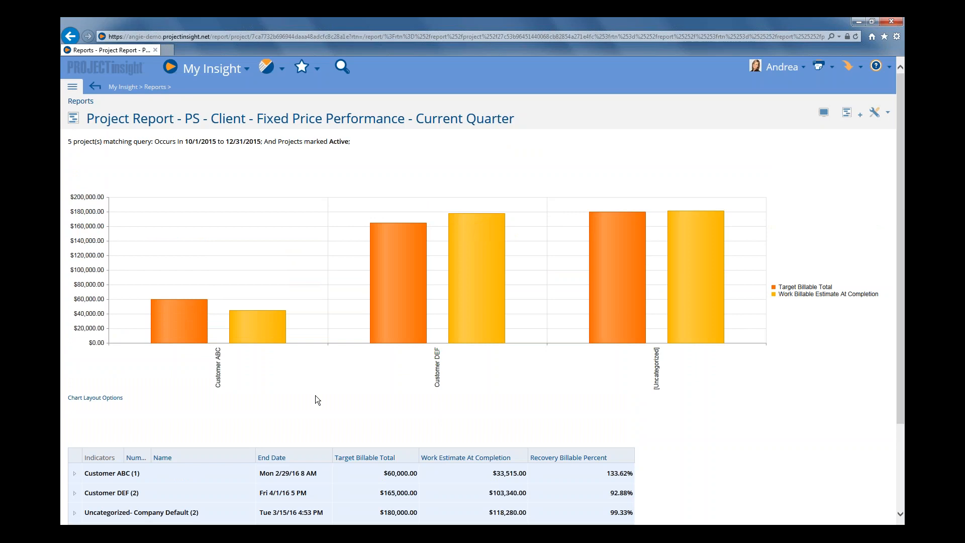
Open the saved project report PS - Cost Report - Fixed Price Projects and examine the target and estimate bars for each department
{"action": "left_click", "coordinate": [268, 70]}
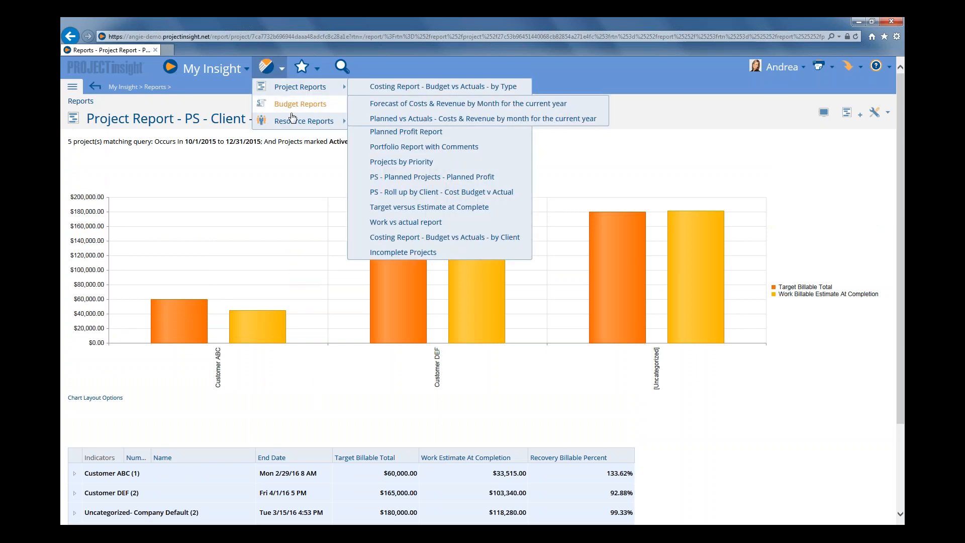
{"action": "left_click", "coordinate": [294, 93]}
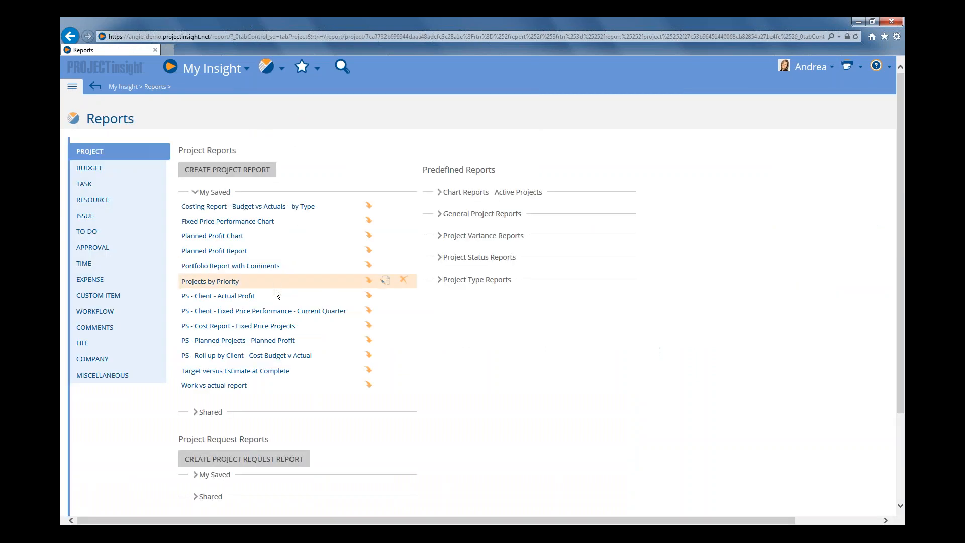
{"action": "left_click", "coordinate": [267, 325]}
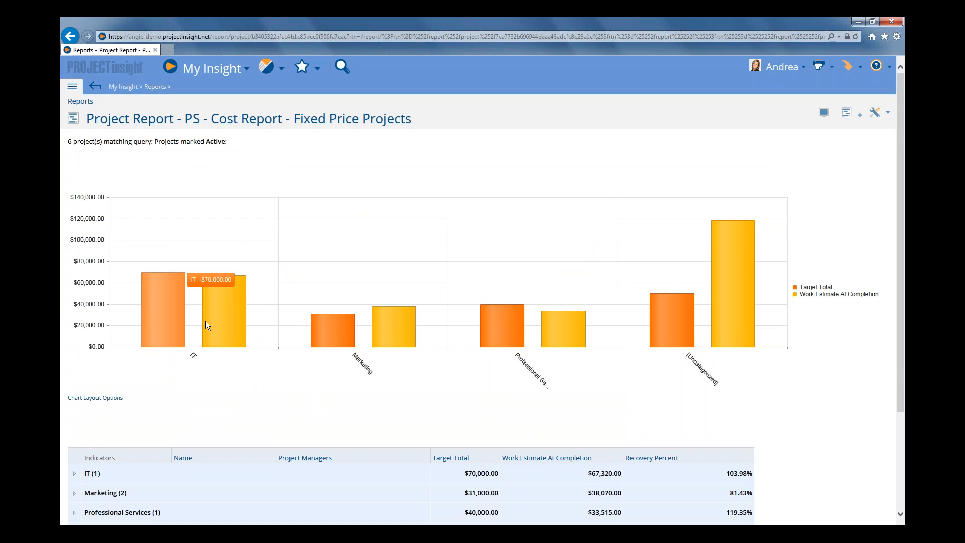
{"action": "mouse_move", "coordinate": [397, 346]}
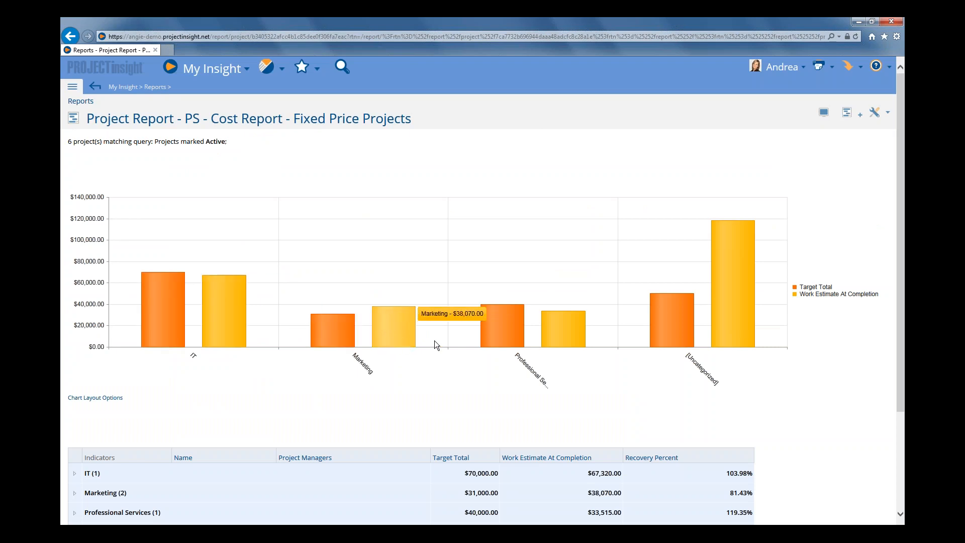
{"action": "mouse_move", "coordinate": [721, 341]}
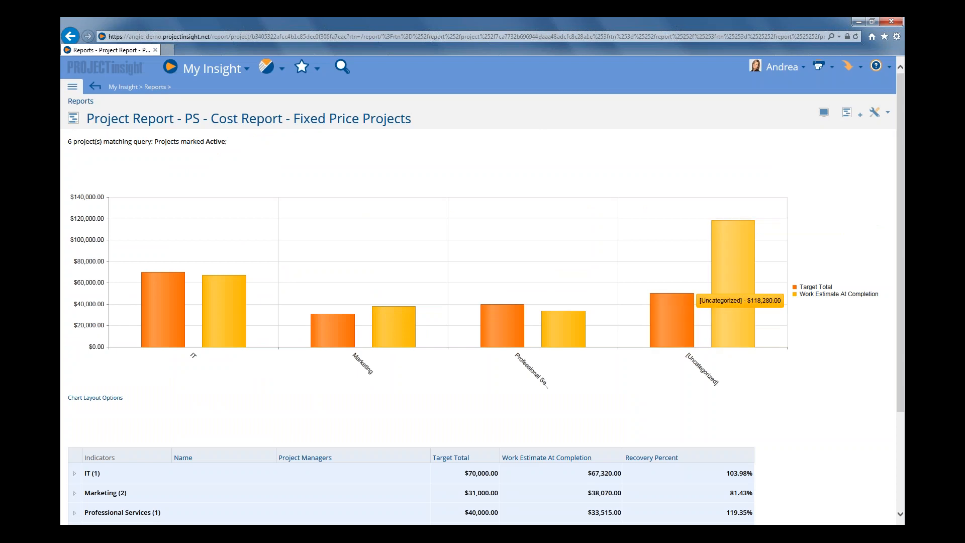
{"action": "mouse_move", "coordinate": [688, 319]}
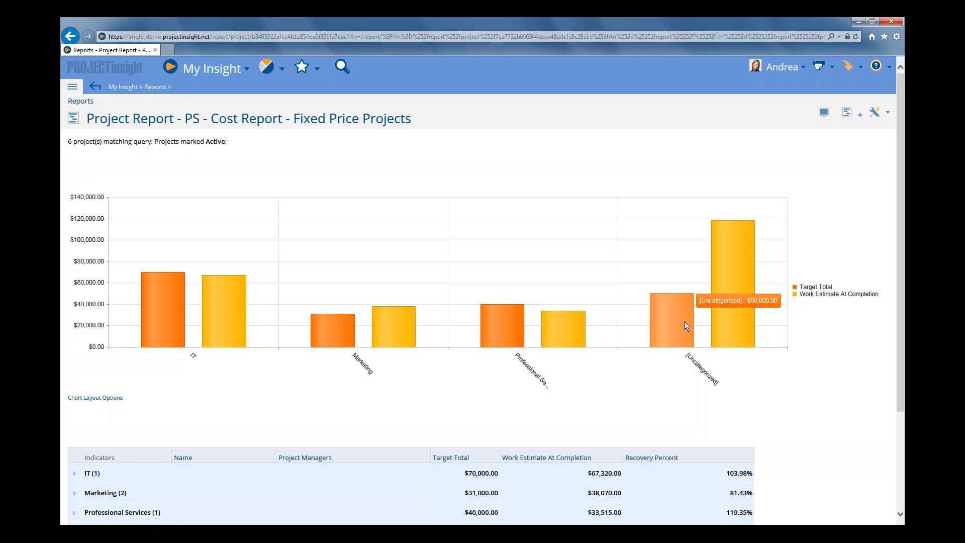
Expand the Uncategorized- Department group in the report table to view its individual projects
{"action": "scroll", "coordinate": [671, 348], "scroll_direction": "down", "scroll_amount": 3}
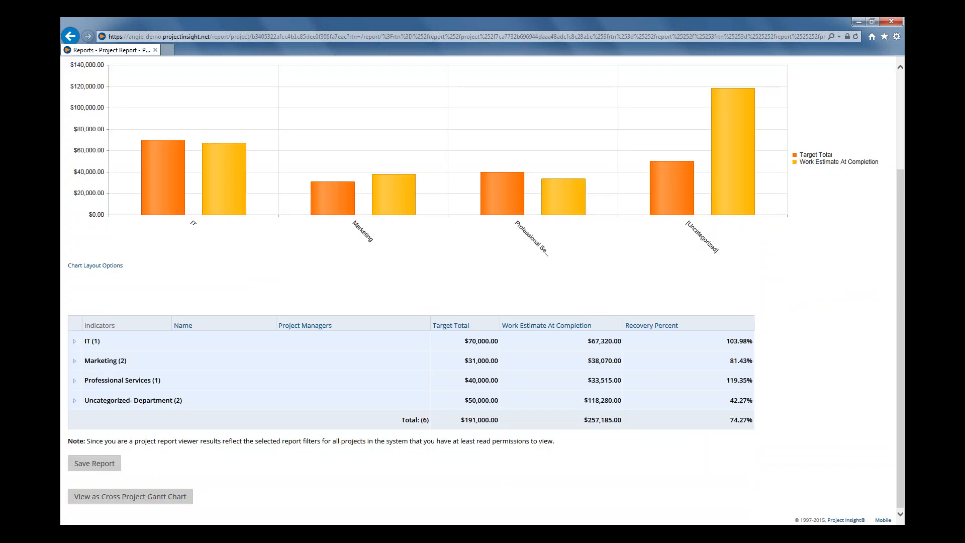
{"action": "left_click", "coordinate": [75, 401]}
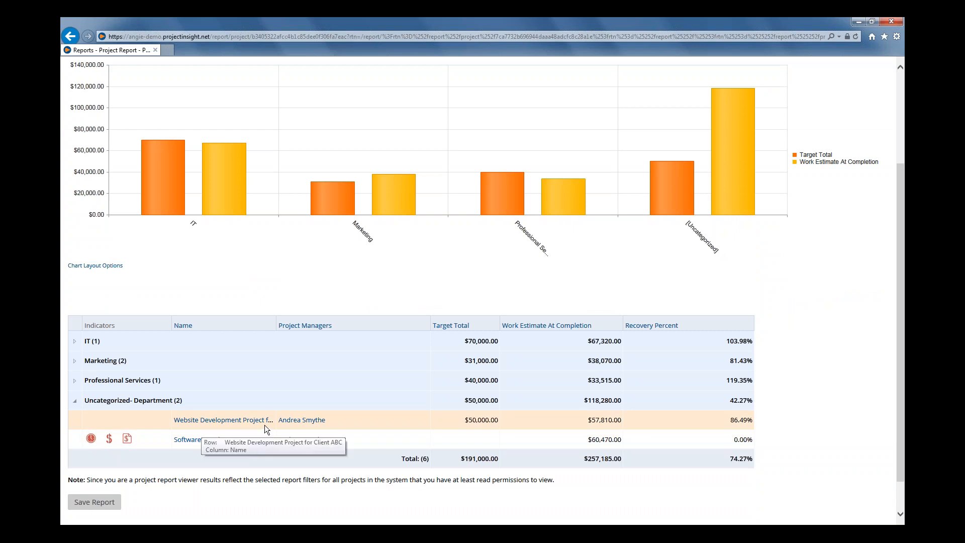
{"action": "scroll", "coordinate": [264, 424], "scroll_direction": "up", "scroll_amount": 3}
Open the saved project report PS - Roll up by Client - Cost Budget v Actual and review its client groups
{"action": "left_click", "coordinate": [271, 76]}
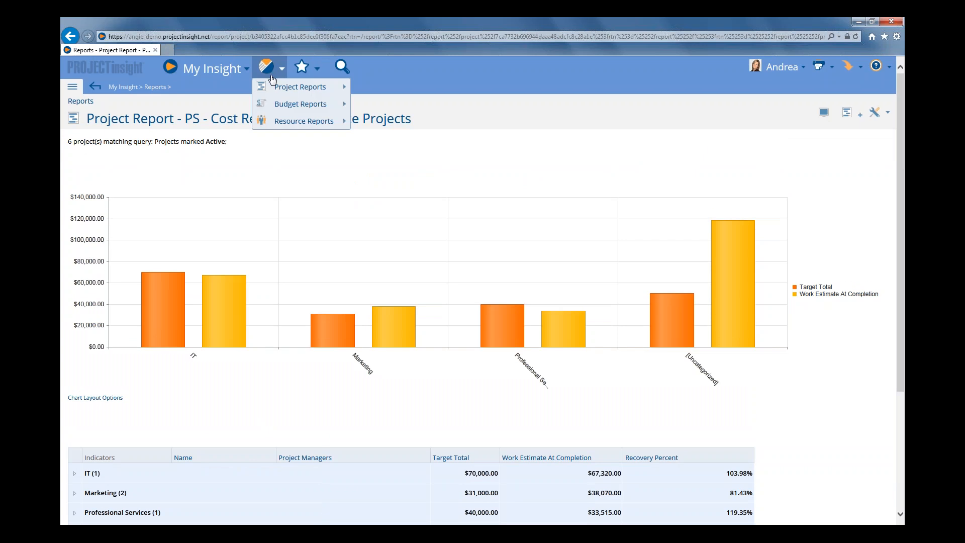
{"action": "left_click", "coordinate": [272, 74]}
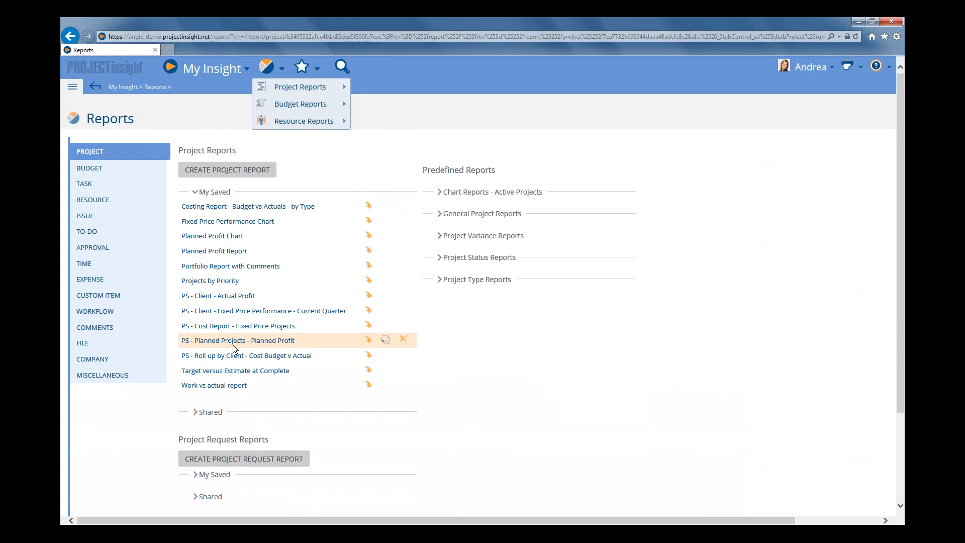
{"action": "left_click", "coordinate": [263, 356]}
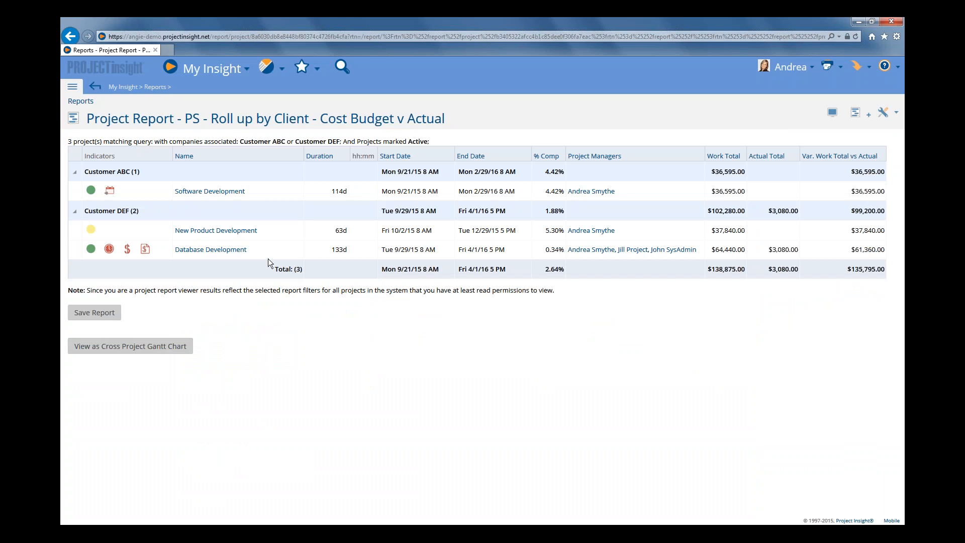
Open the saved project report PS - Planned Projects - Planned Profit and review the planned profit of each project
{"action": "left_click", "coordinate": [270, 74]}
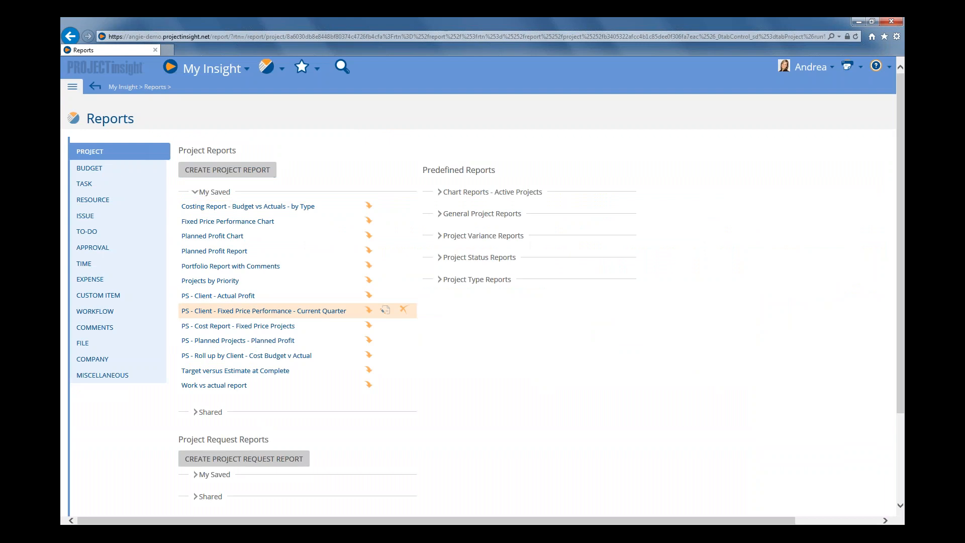
{"action": "left_click", "coordinate": [238, 340]}
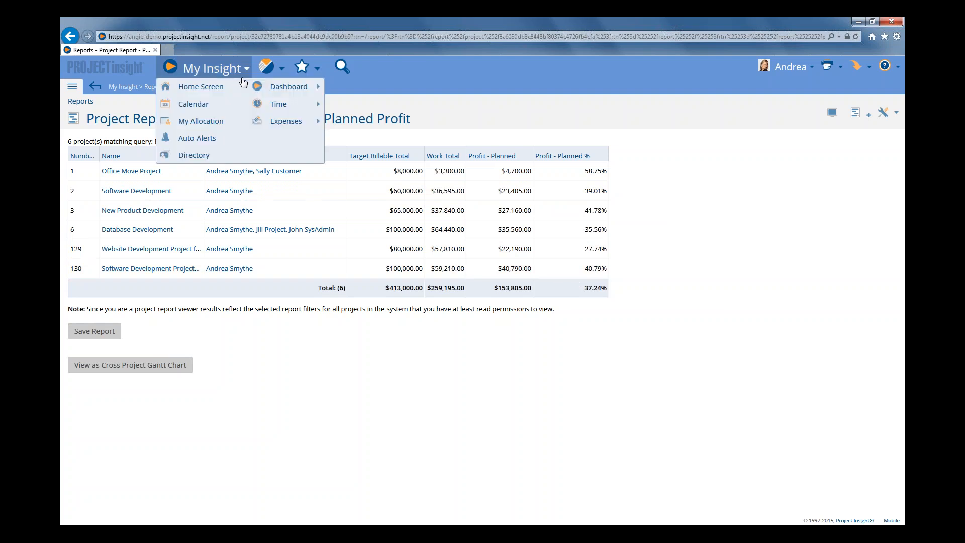
{"action": "mouse_move", "coordinate": [281, 73]}
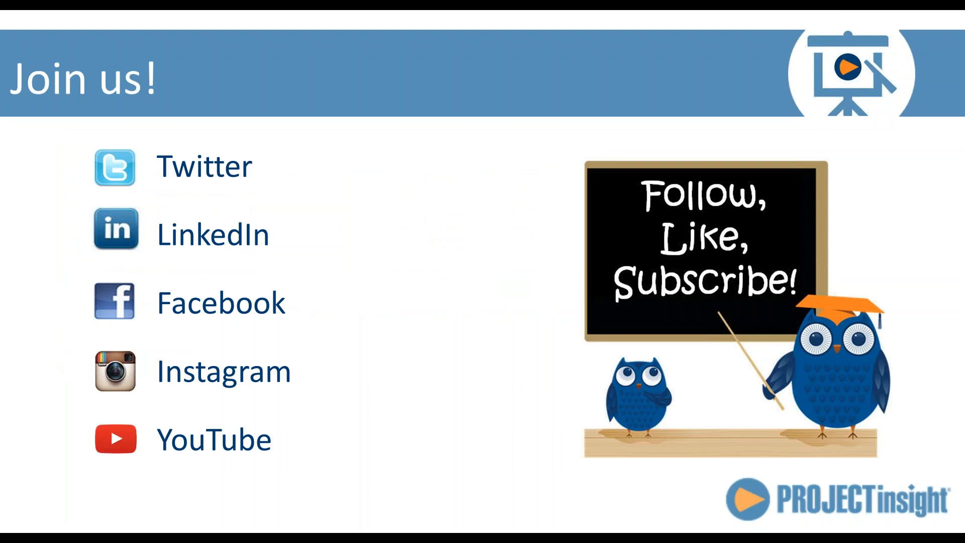
{"action": "left_click", "coordinate": [895, 287]}
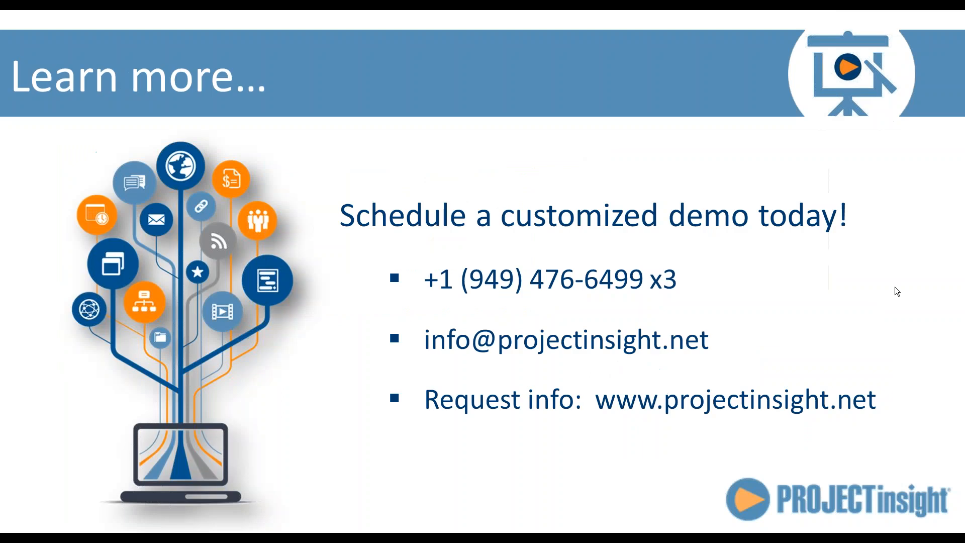